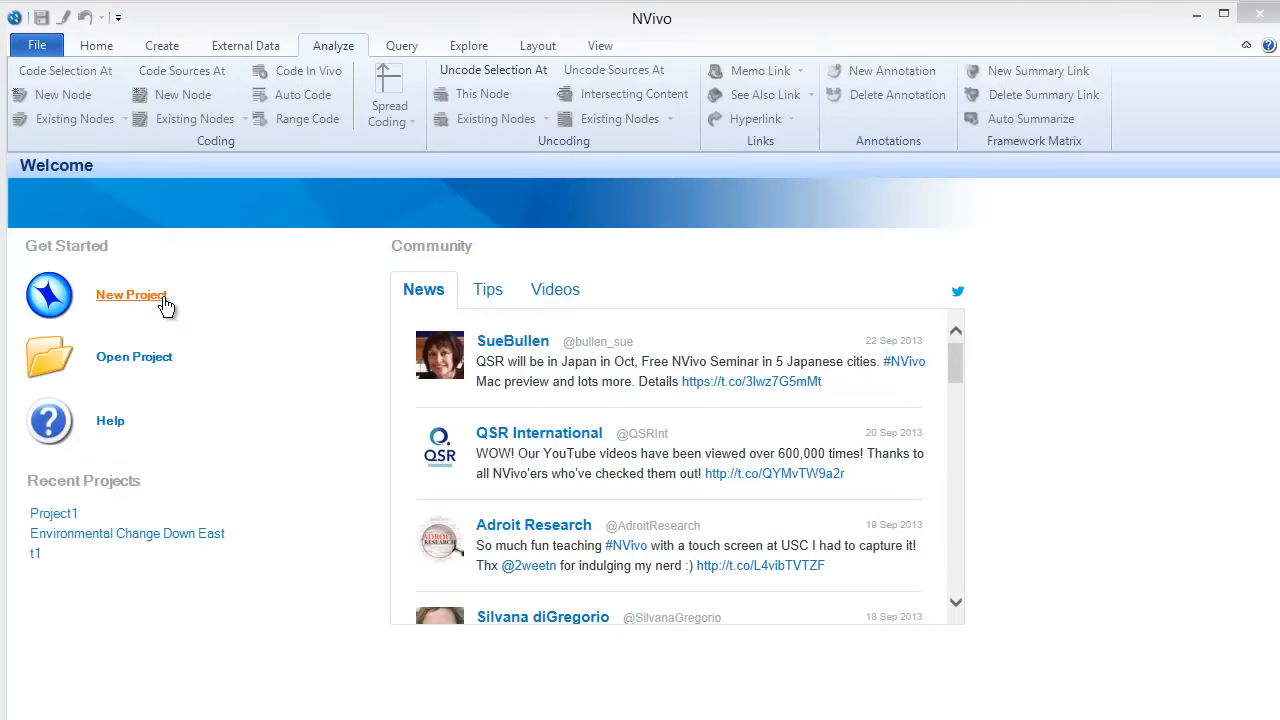
Step: Create a new project titled "tweets" with the description "to explore tweets with #iphone5s & #iphone5c"
click(167, 298)
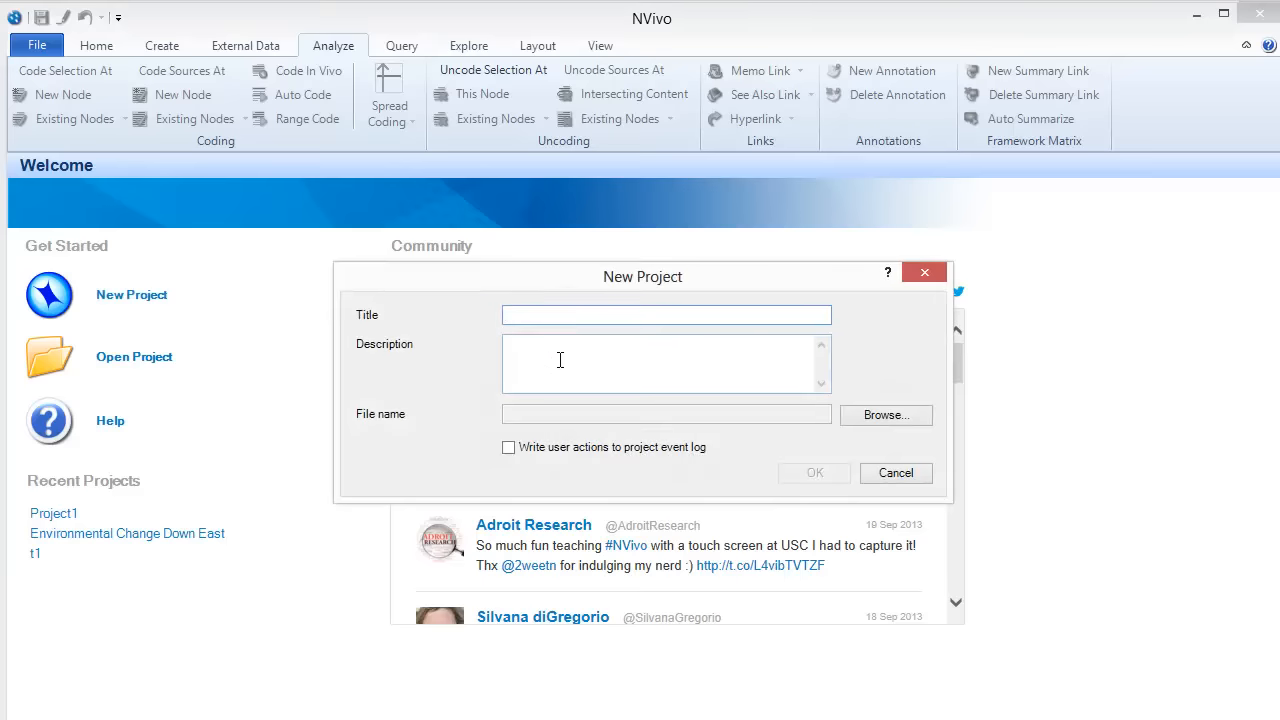
text(tweets)
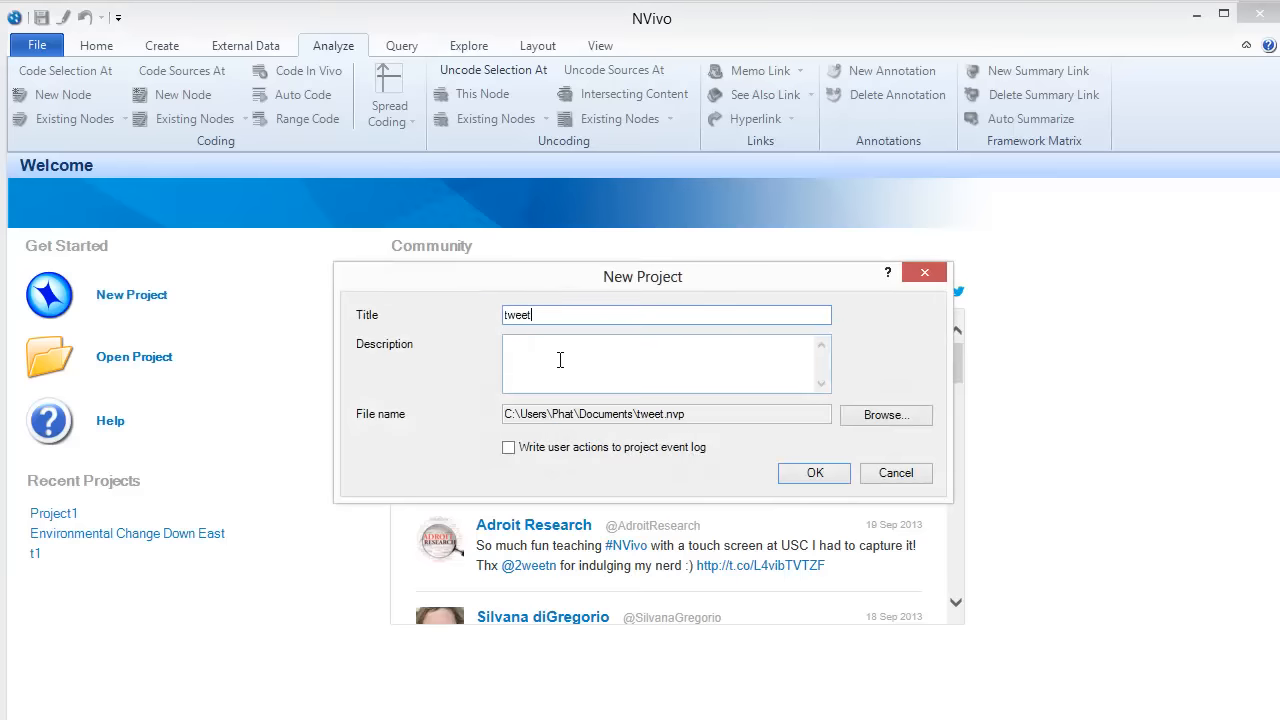
click(606, 347)
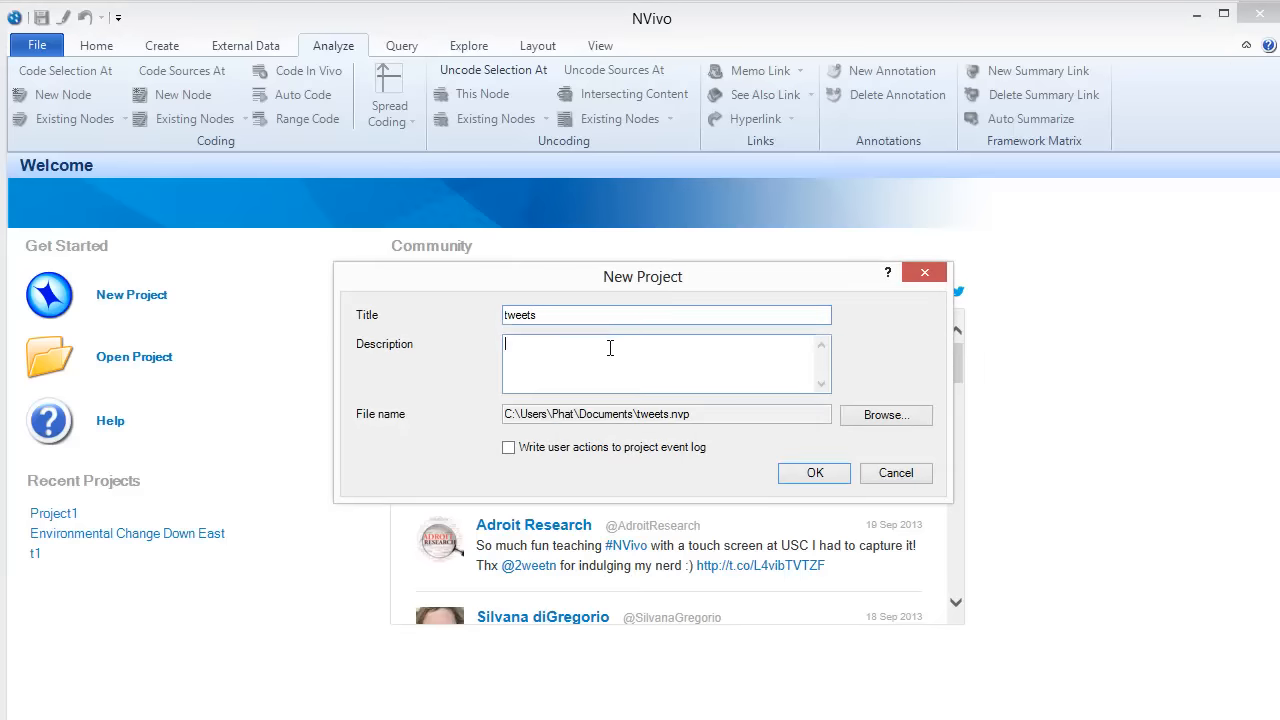
text(to explore tweets with #iphone5)
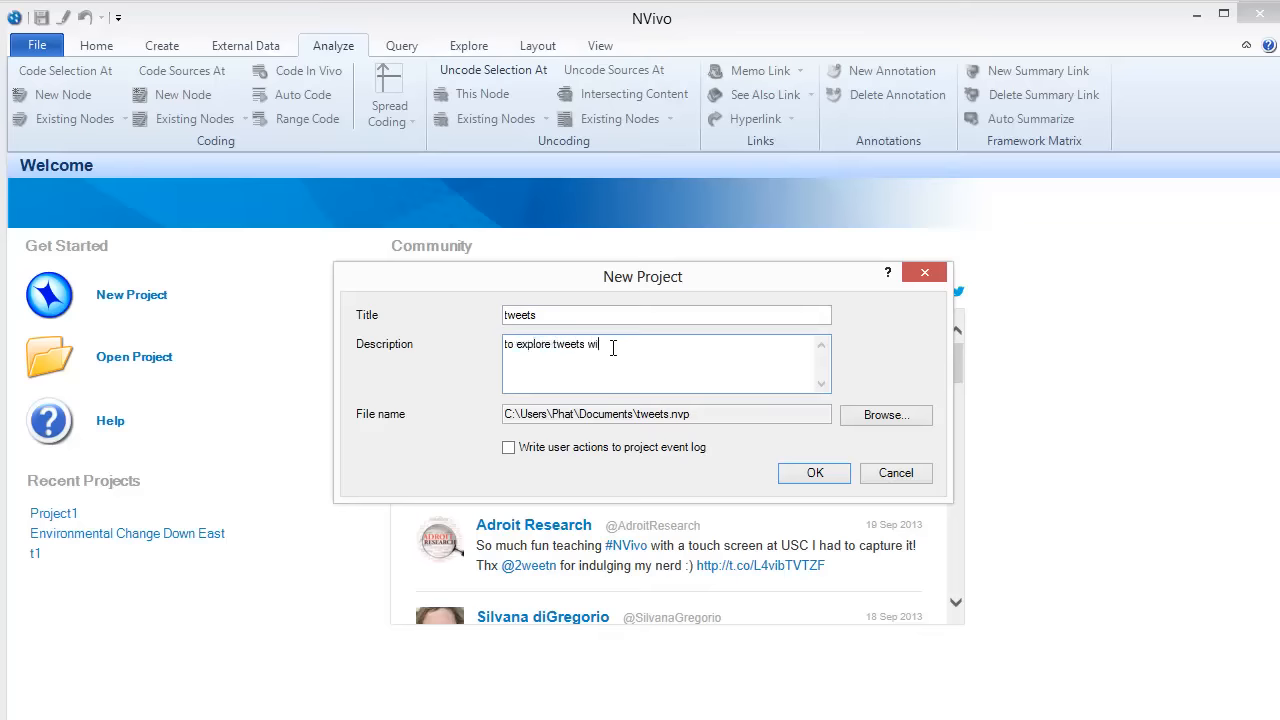
text(s & #iphone5c)
click(816, 473)
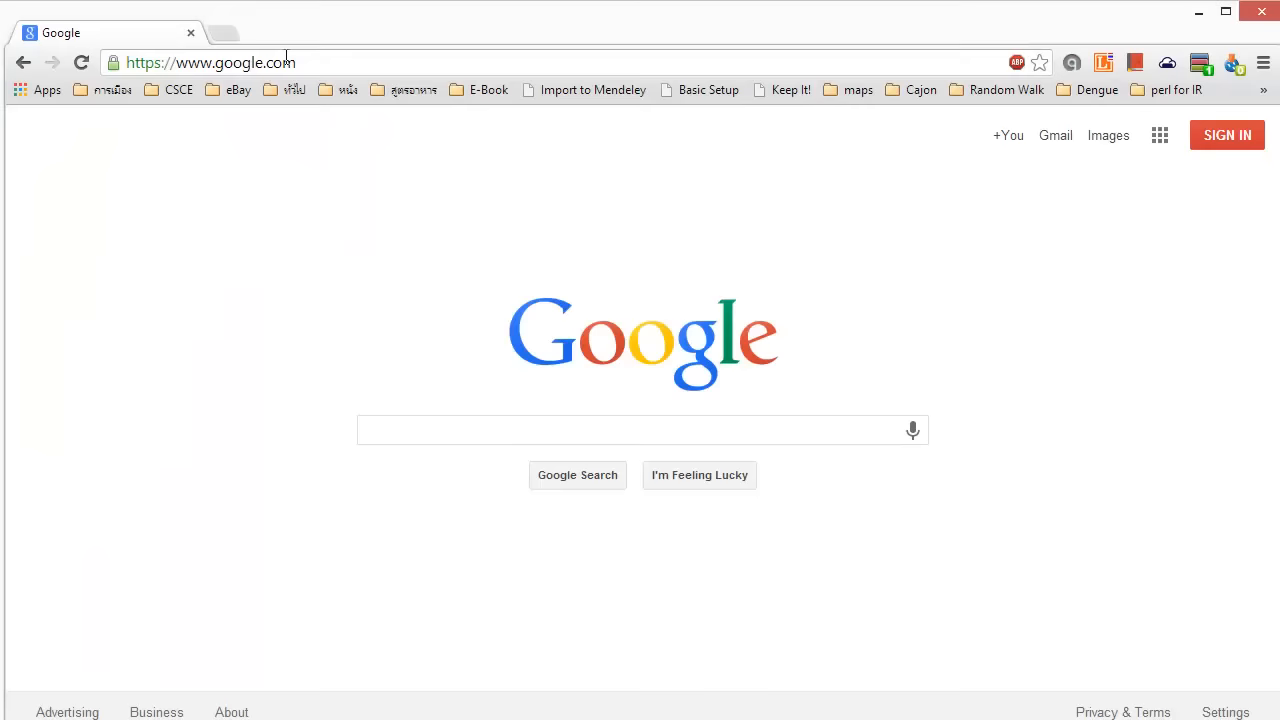
Step: Switch to the web browser and open the Twitter website
click(286, 62)
text(twitter)
key(Return)
Step: Search Twitter for "#iphone5S, OR #iphone5C lang:en"
click(757, 127)
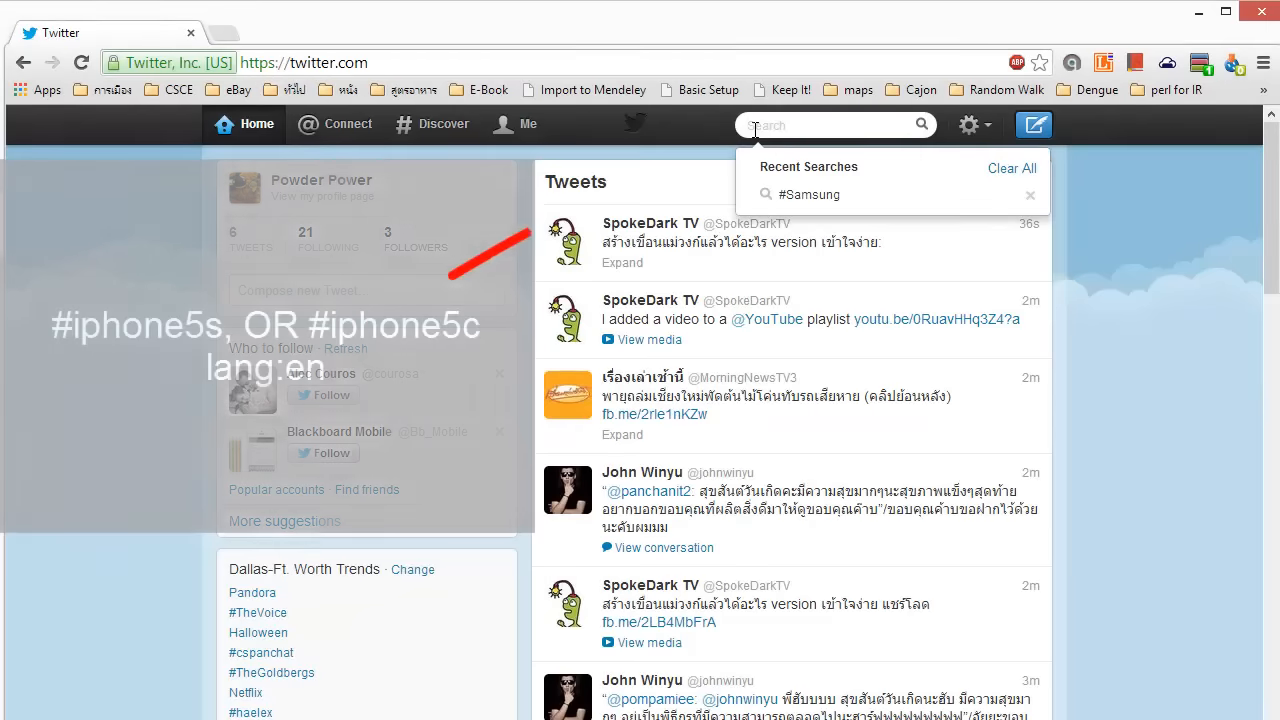
text(#)
text(iphone5)
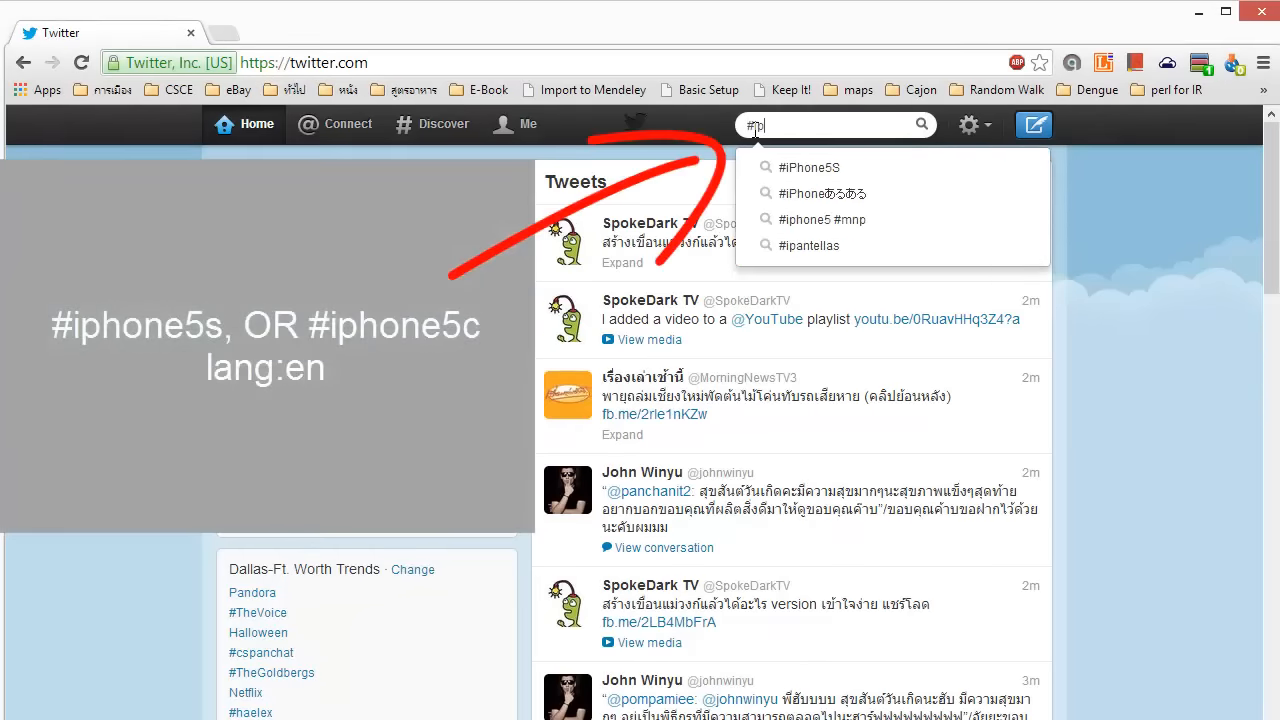
text(S,)
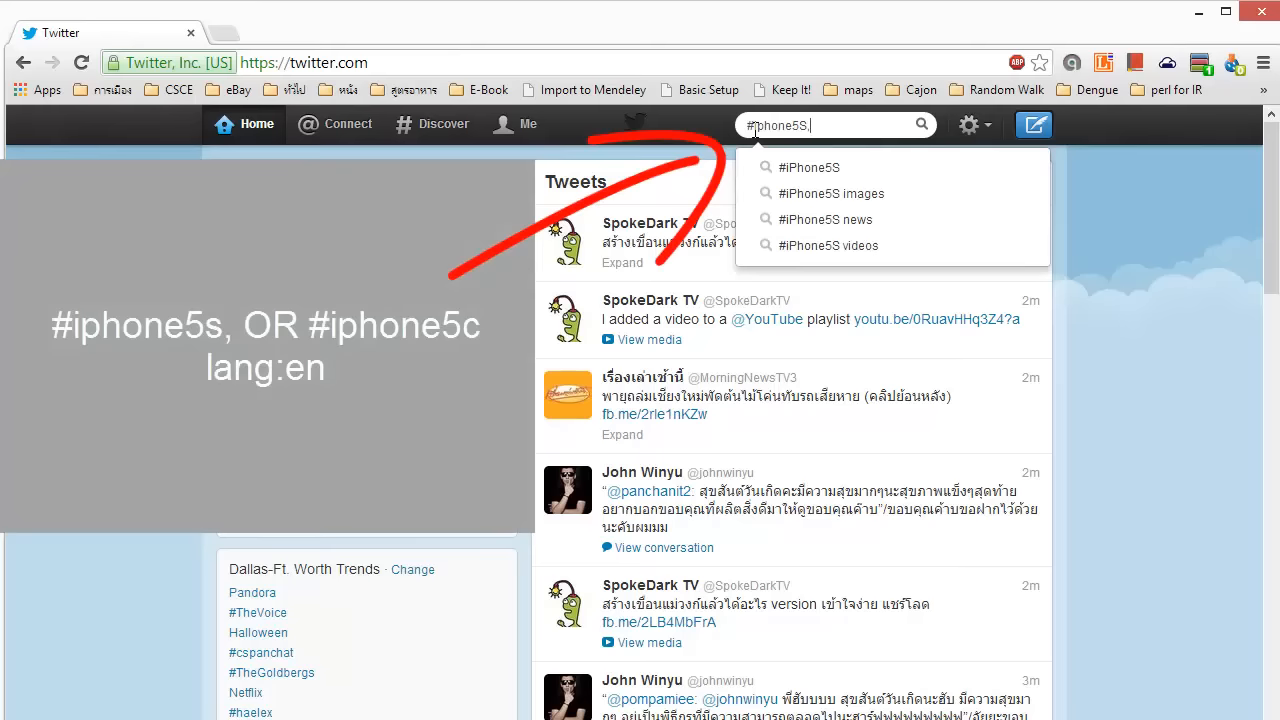
text( OR #iphone5)
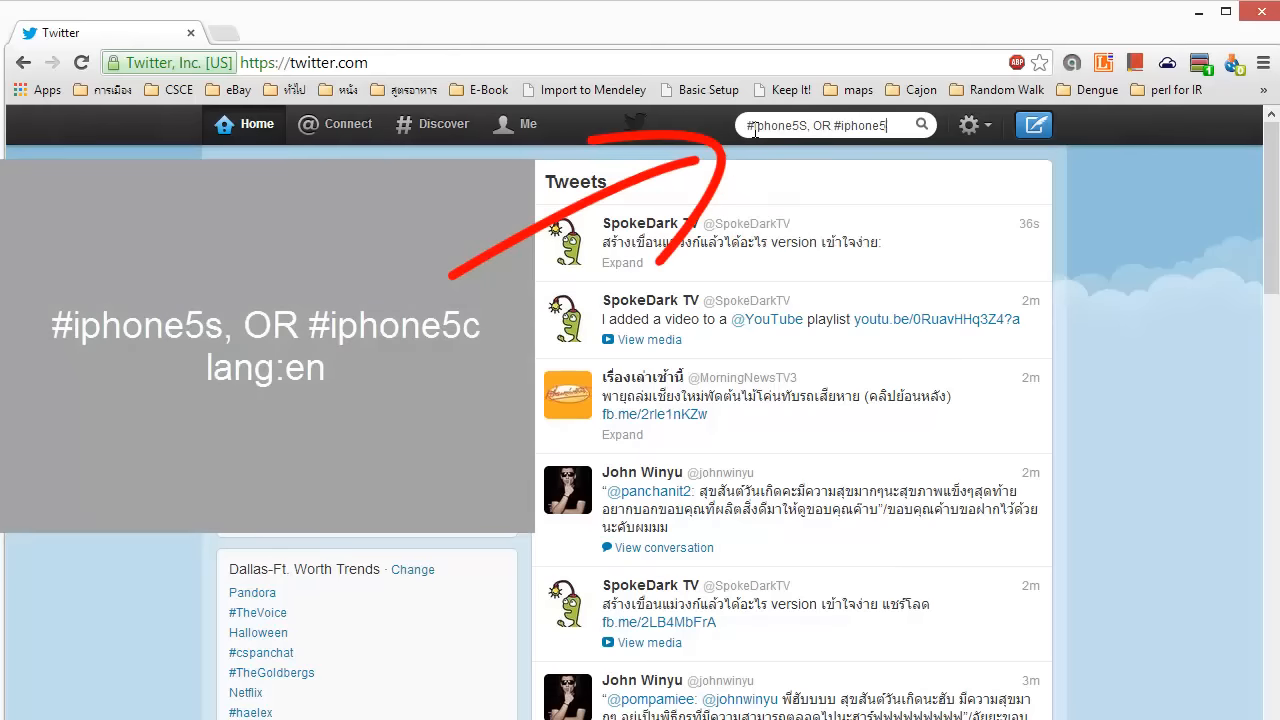
text(C lang)
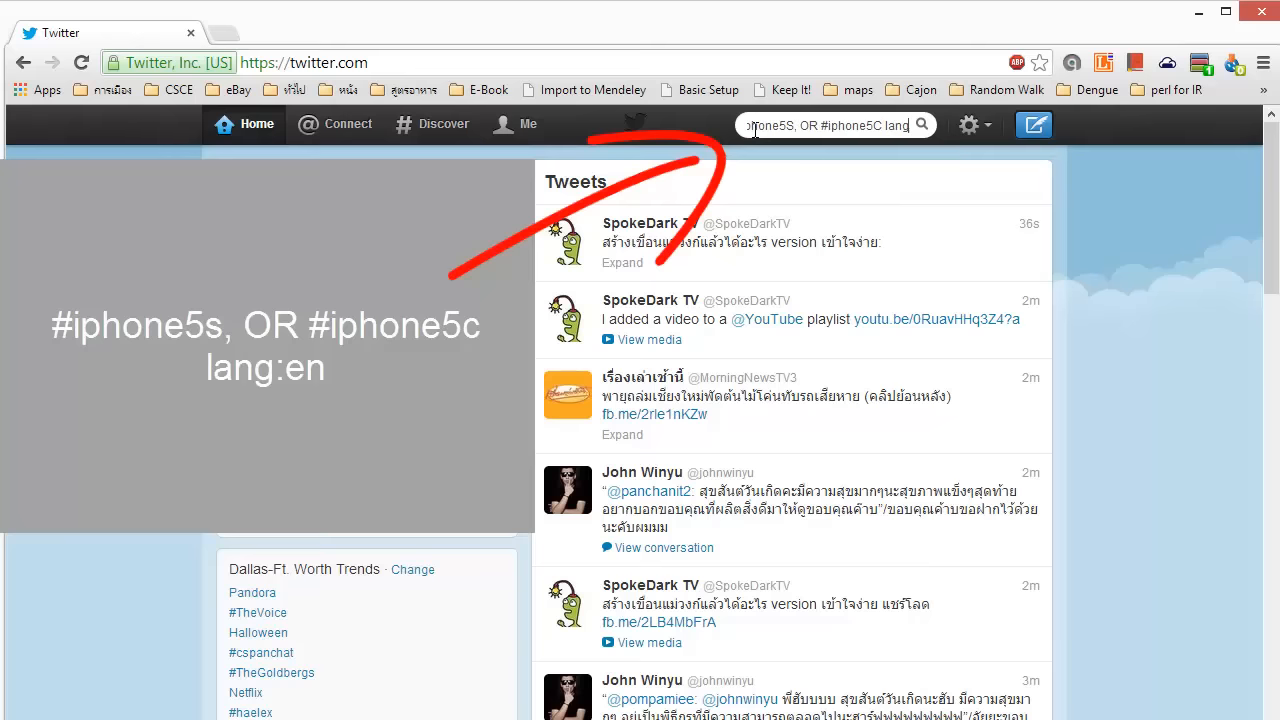
text(:en)
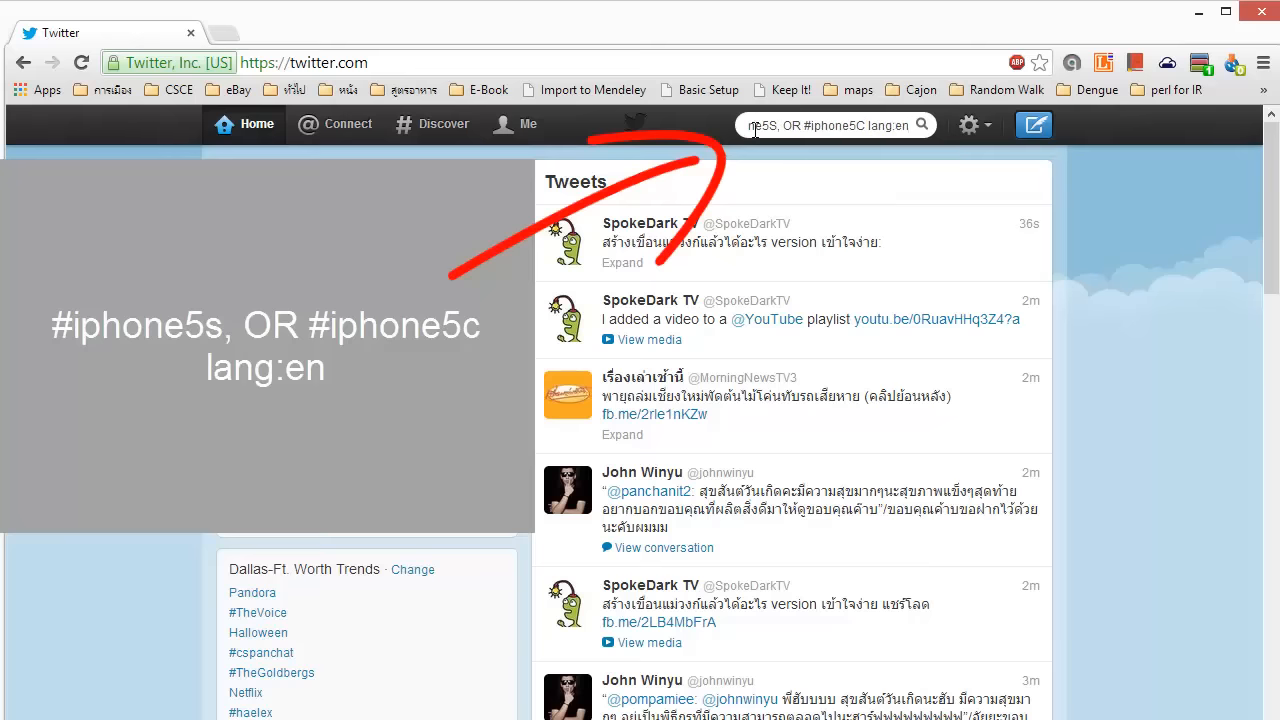
click(923, 125)
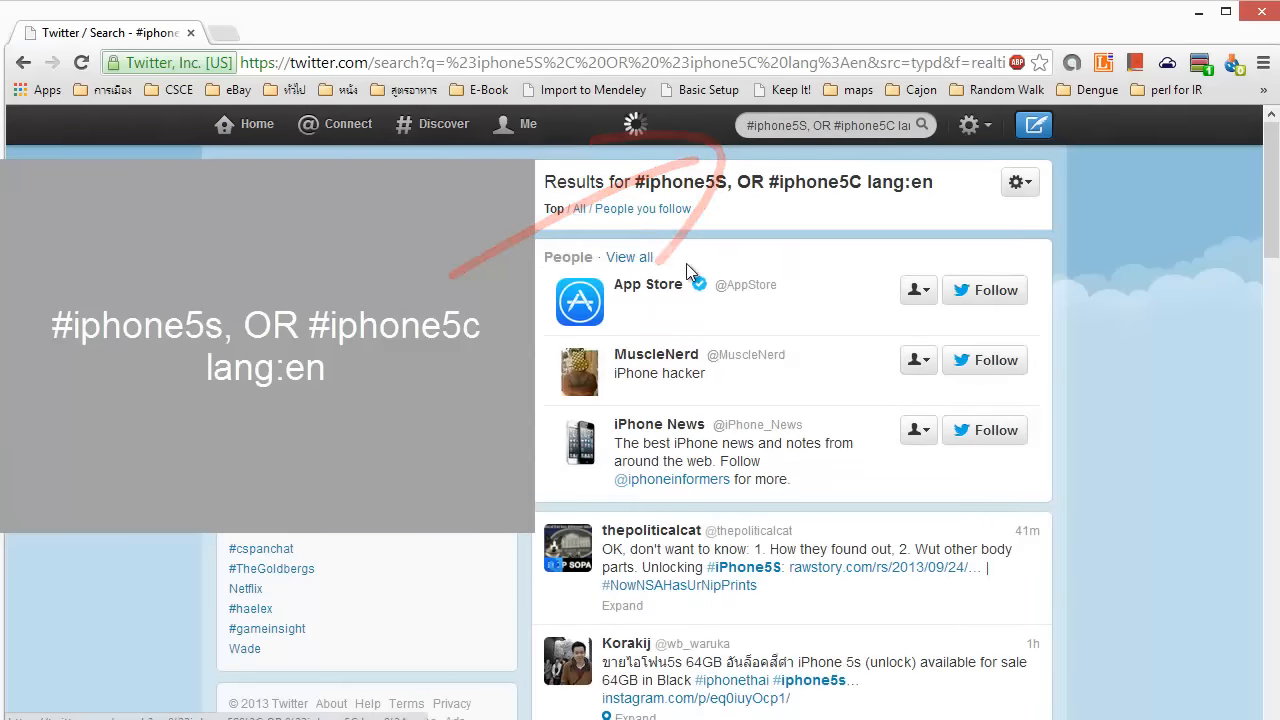
Step: Load older tweets in the search results and capture them with NCapture as a tweets dataset
scroll(1200, 600, down, 20)
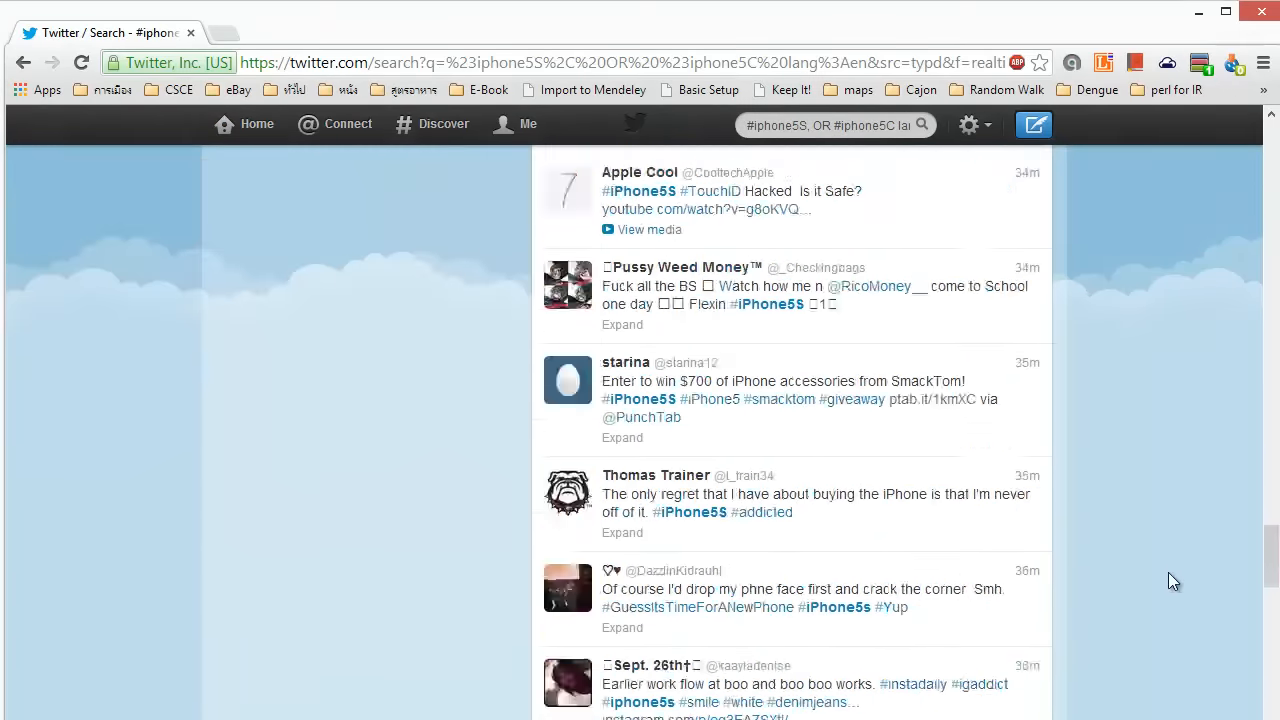
scroll(1168, 574, down, 20)
scroll(1168, 581, down, 10)
scroll(1168, 581, down, 5)
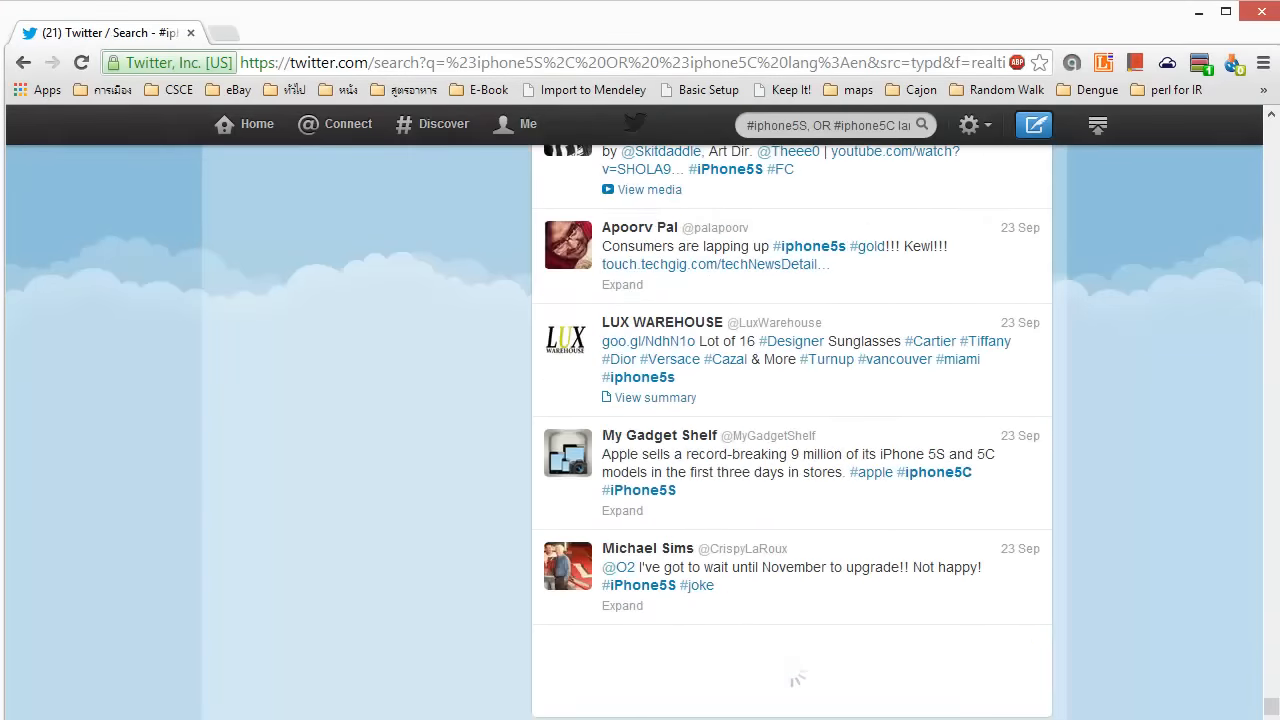
scroll(791, 430, down, 5)
scroll(791, 430, down, 5)
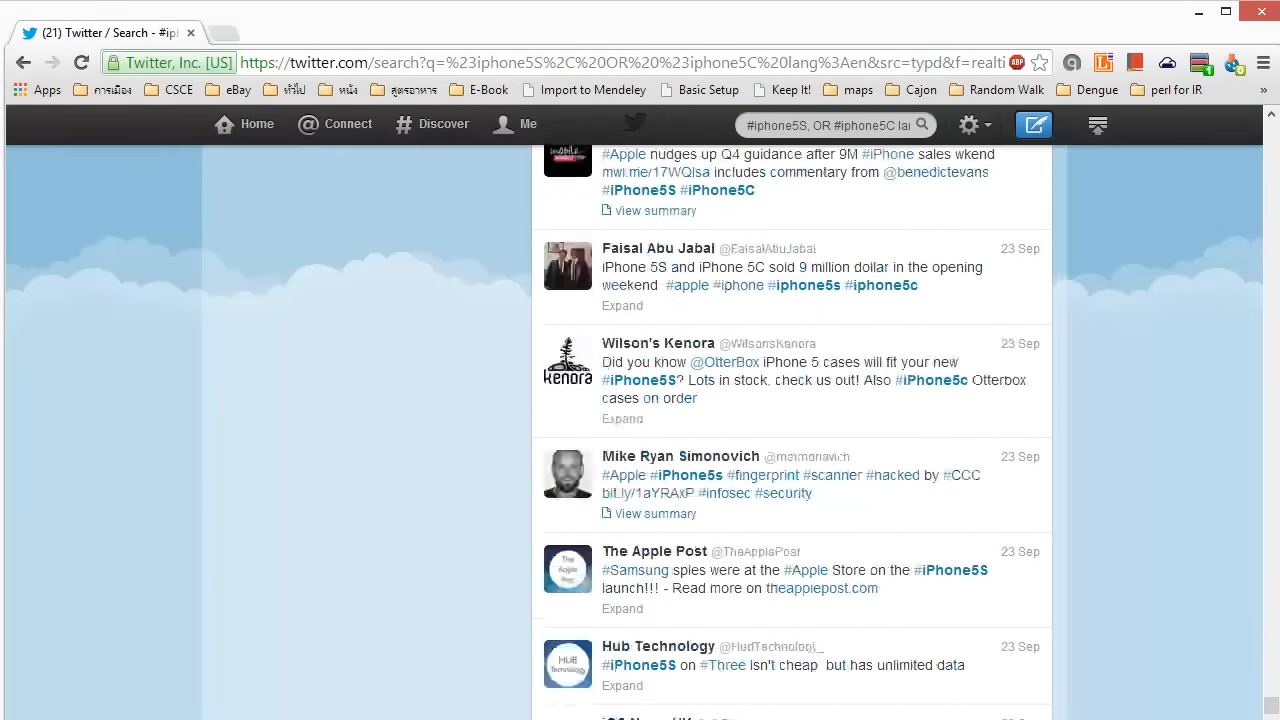
scroll(791, 430, down, 15)
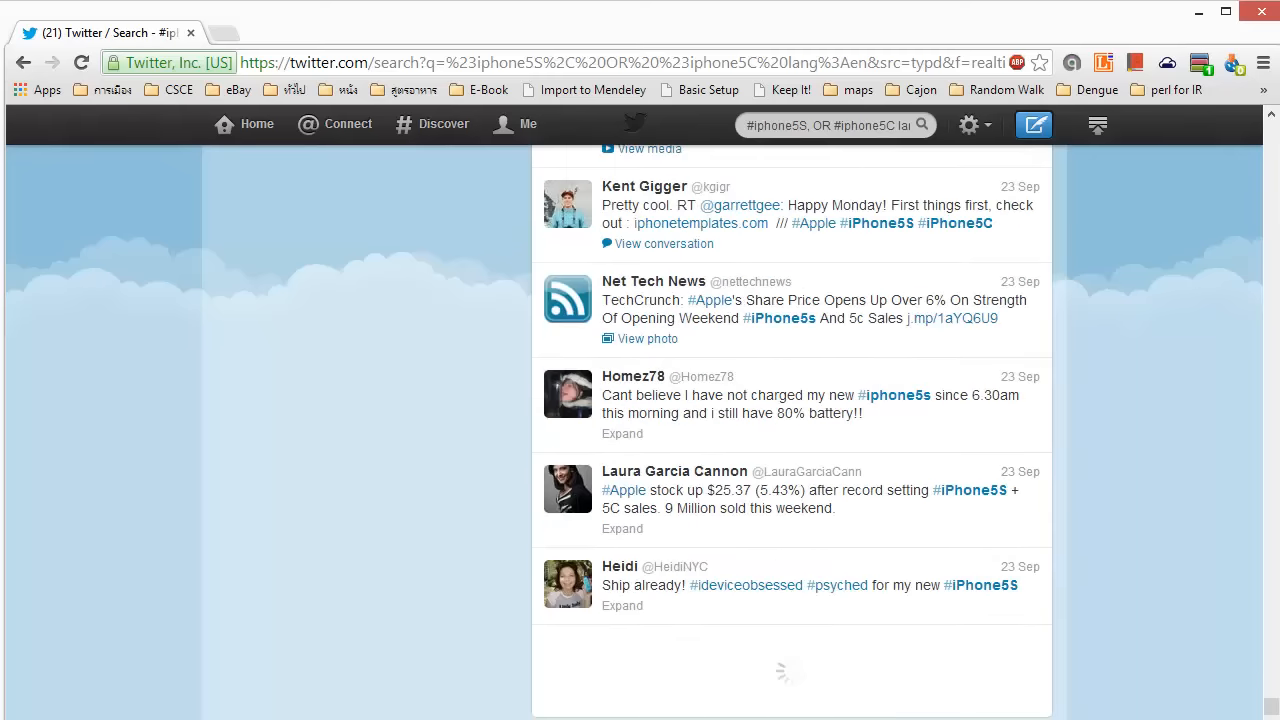
scroll(791, 430, down, 5)
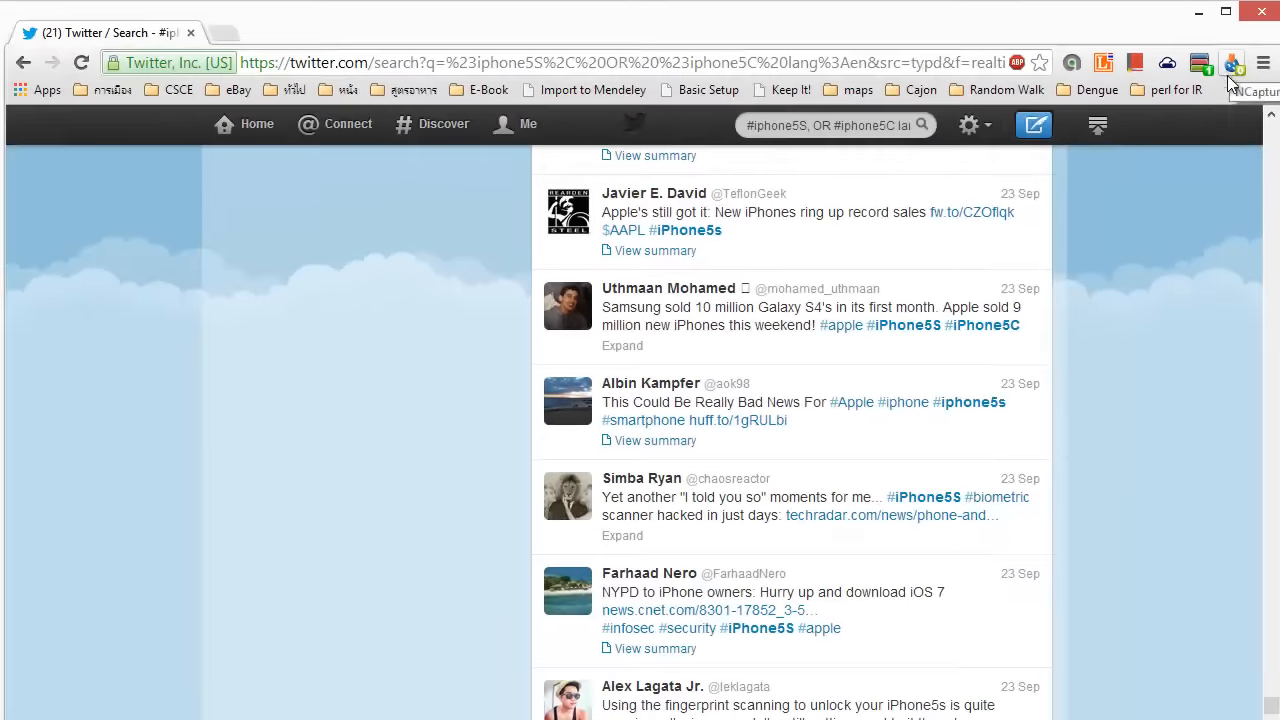
click(1145, 192)
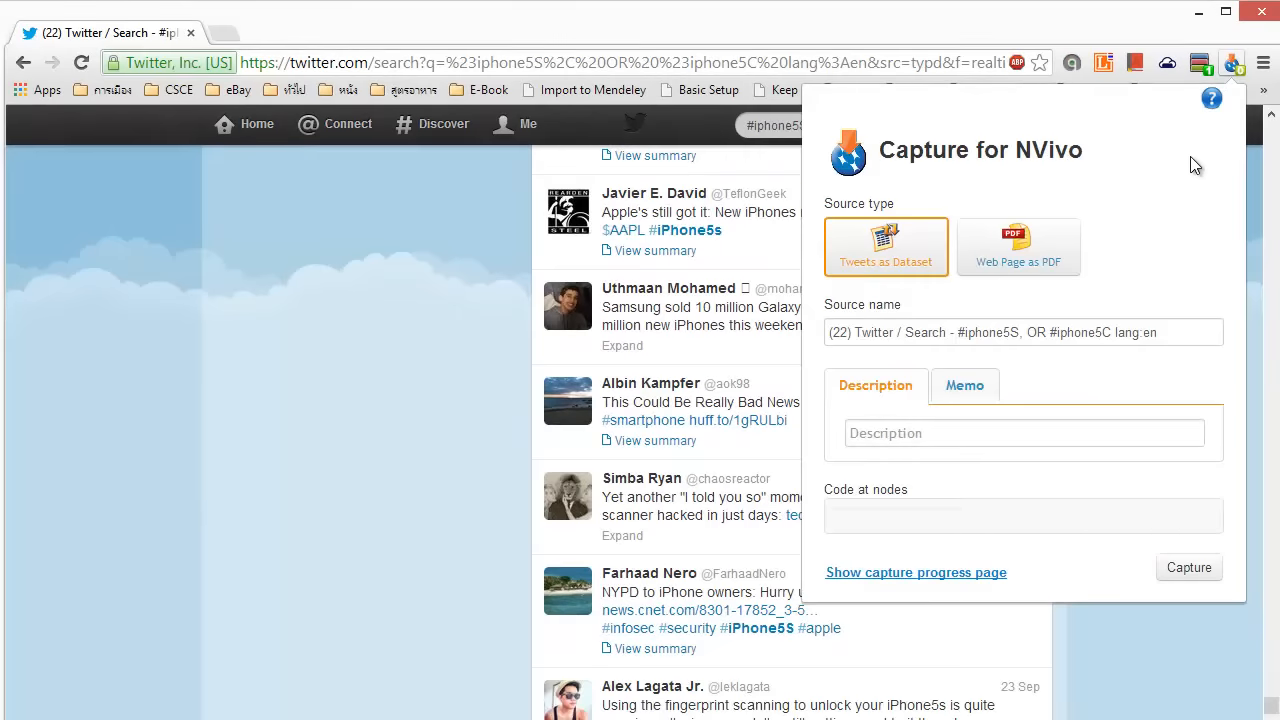
click(1189, 568)
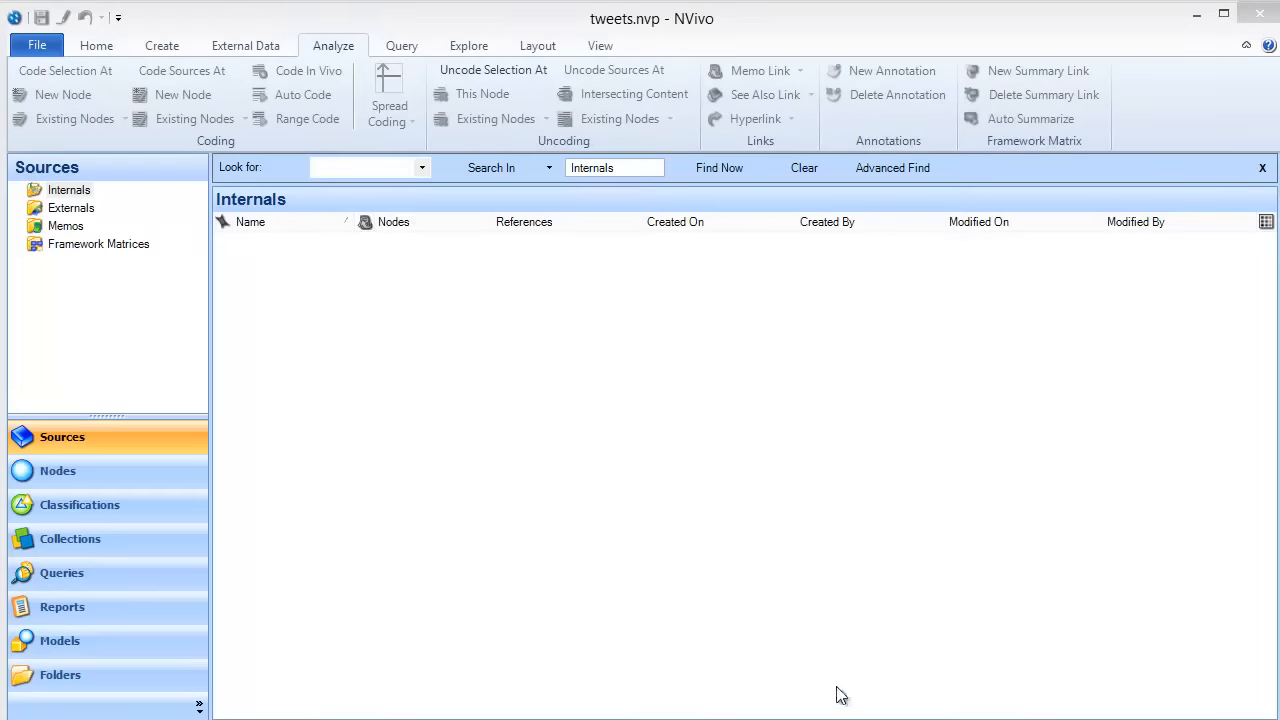
Step: In NVivo, import only the NCapture file captured on 09/25/2013 12:17 AM, leaving the other captures out
click(261, 45)
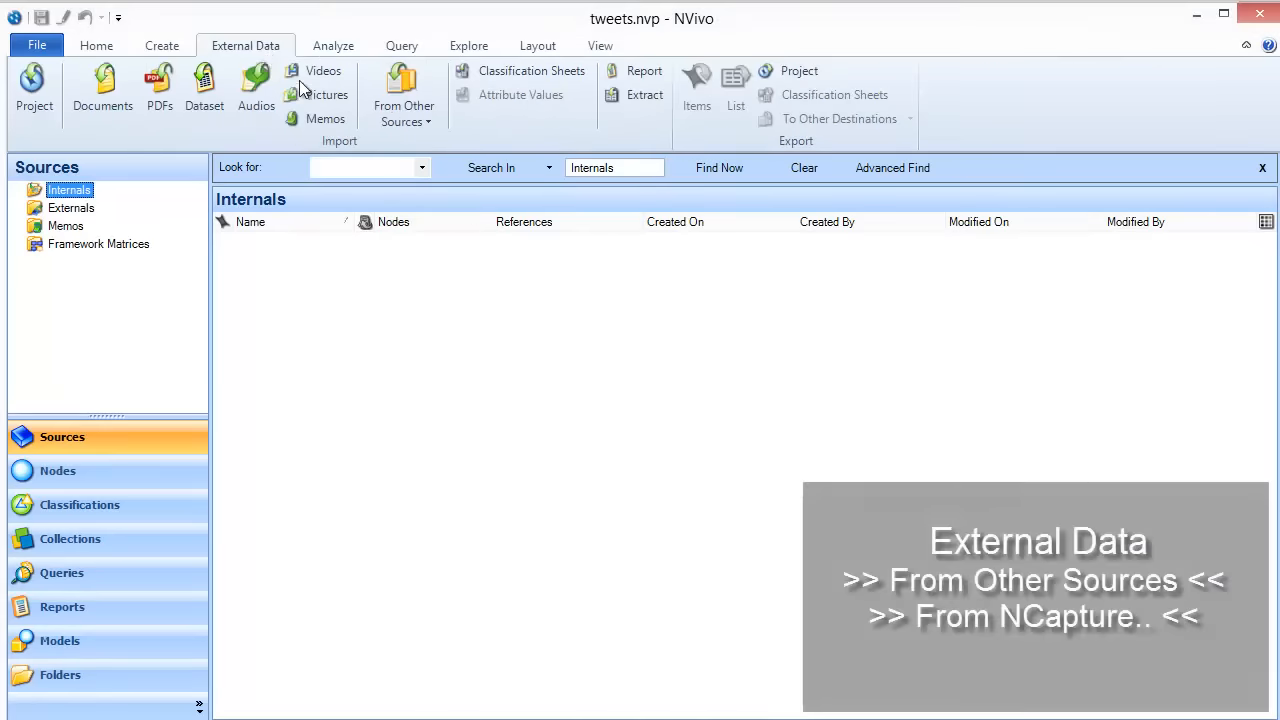
click(420, 122)
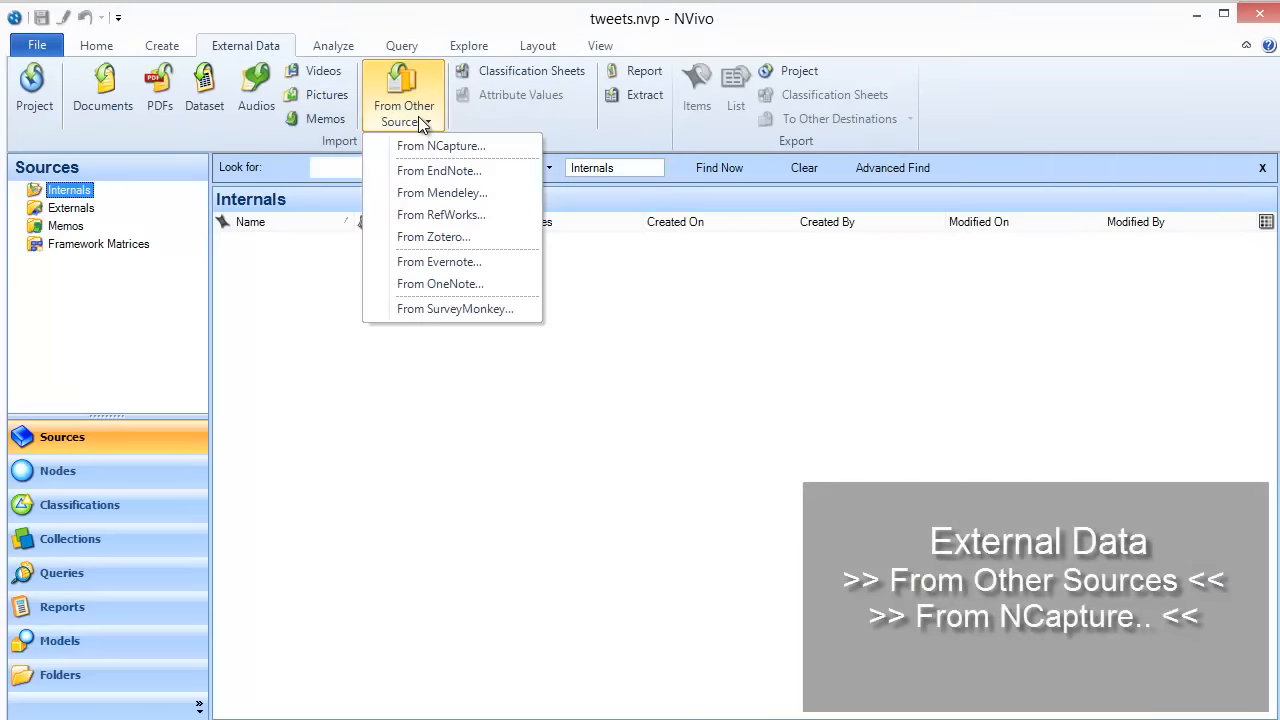
click(427, 148)
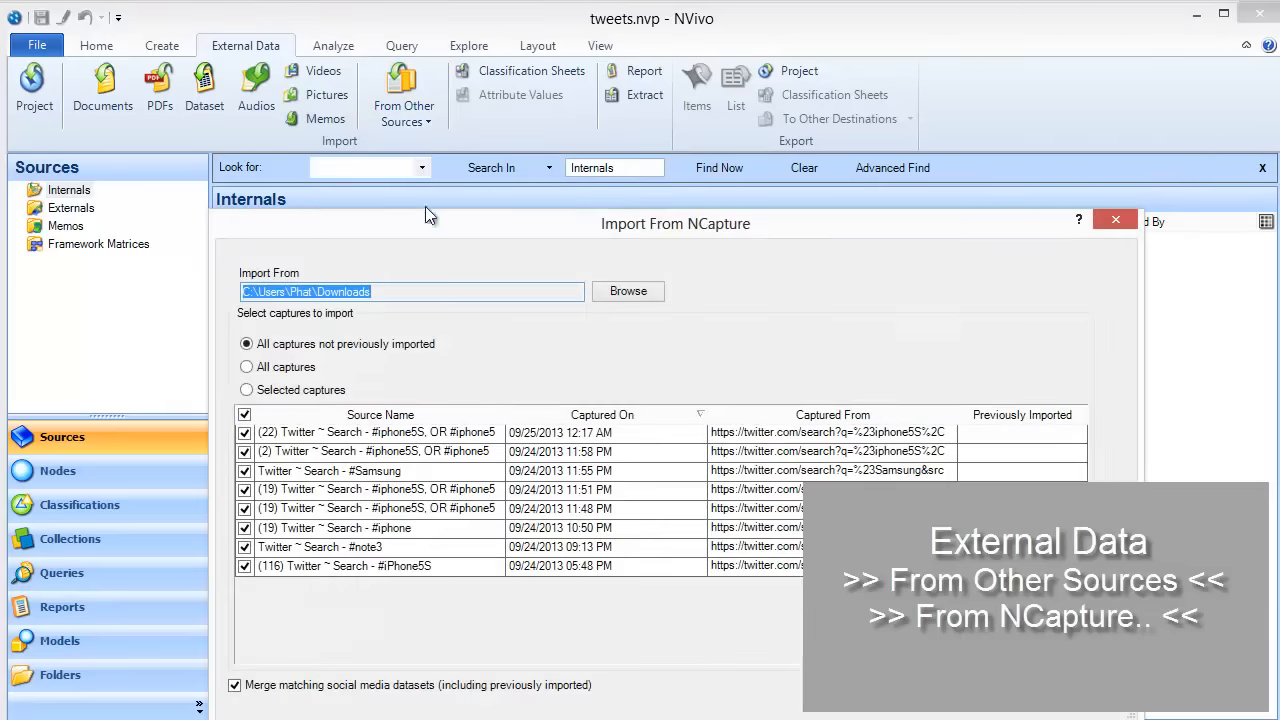
click(244, 414)
click(565, 415)
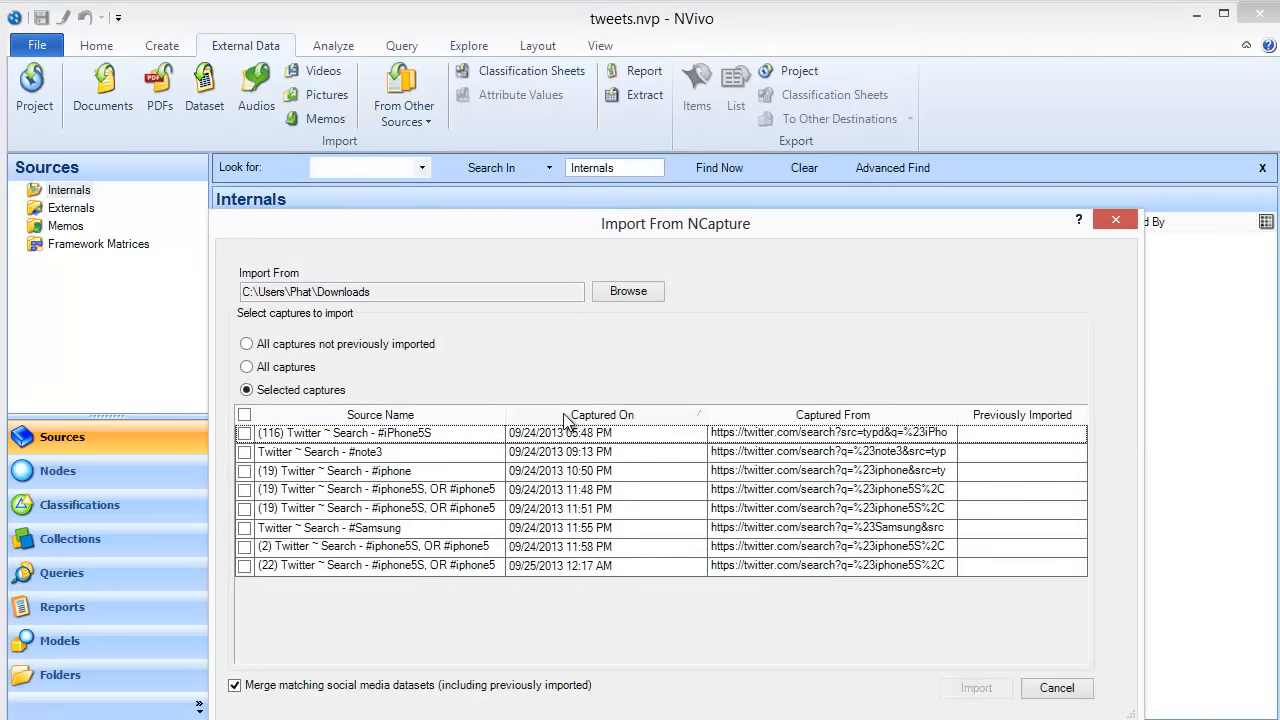
click(244, 566)
click(975, 688)
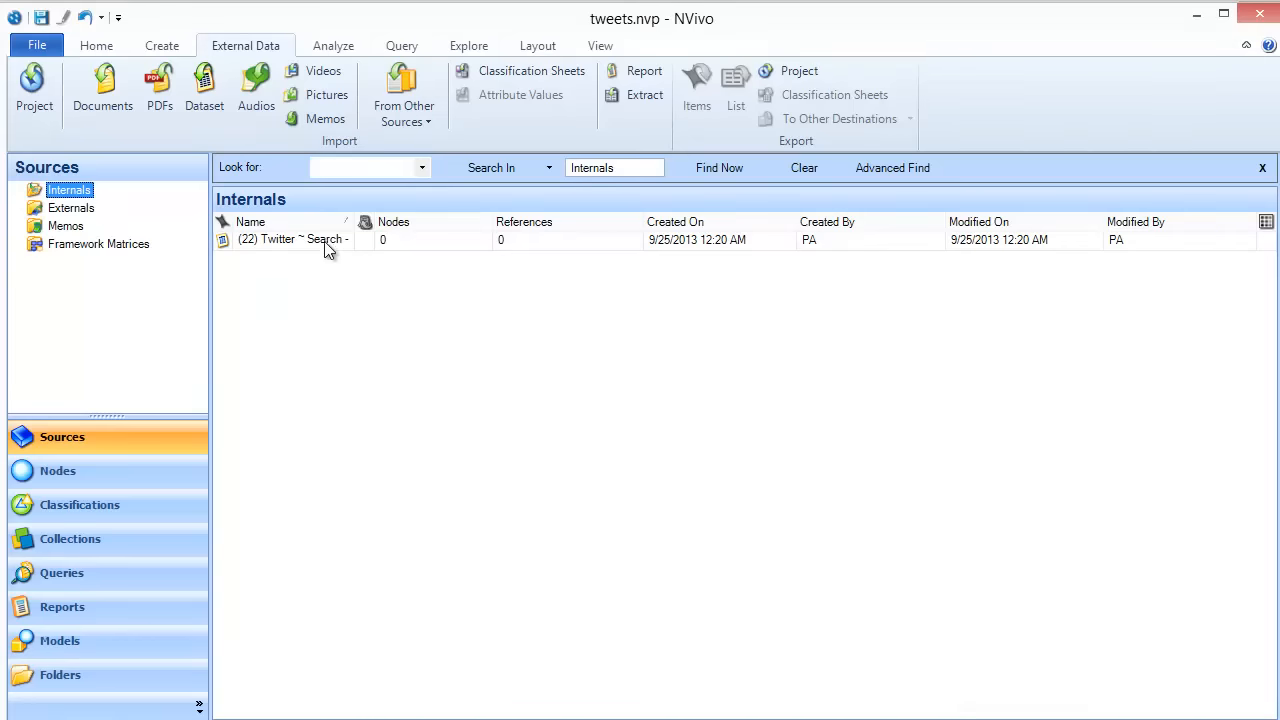
Step: Open the imported Twitter search dataset from the internal sources
click(324, 241)
double_click(324, 241)
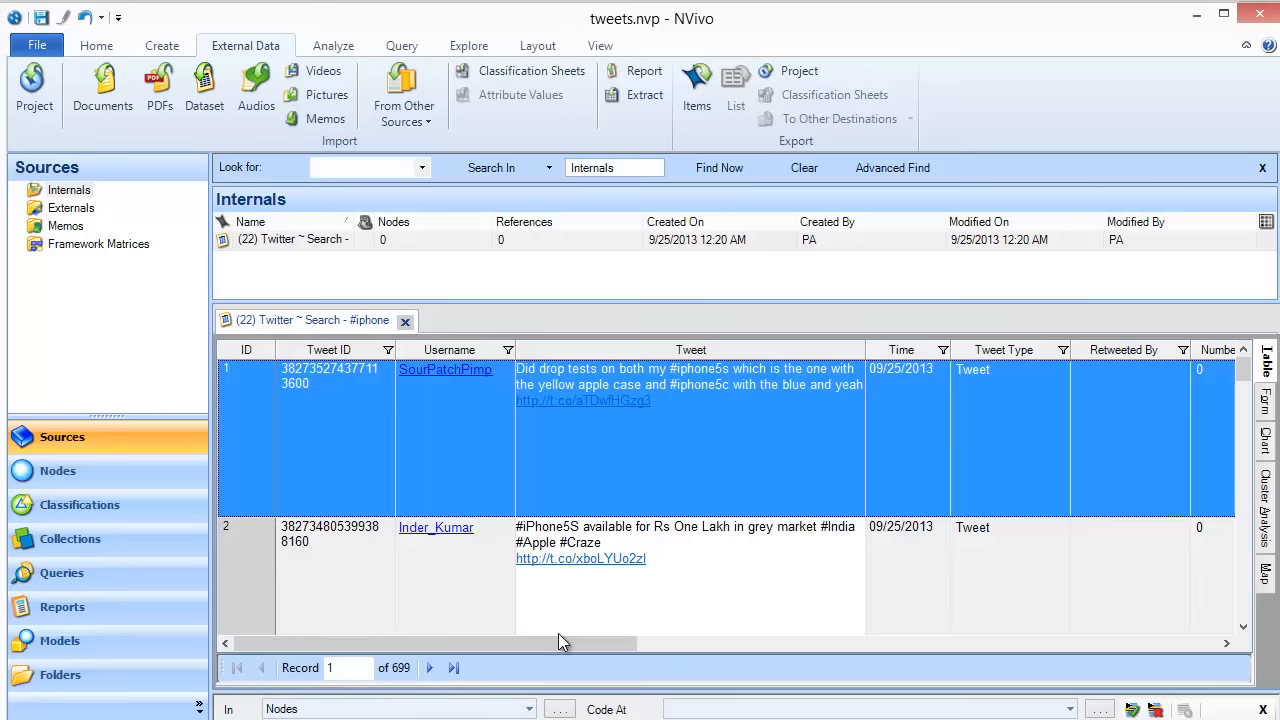
mouse_move(558, 633)
mouse_down()
mouse_move(577, 644)
mouse_move(1178, 650)
mouse_move(568, 649)
mouse_up()
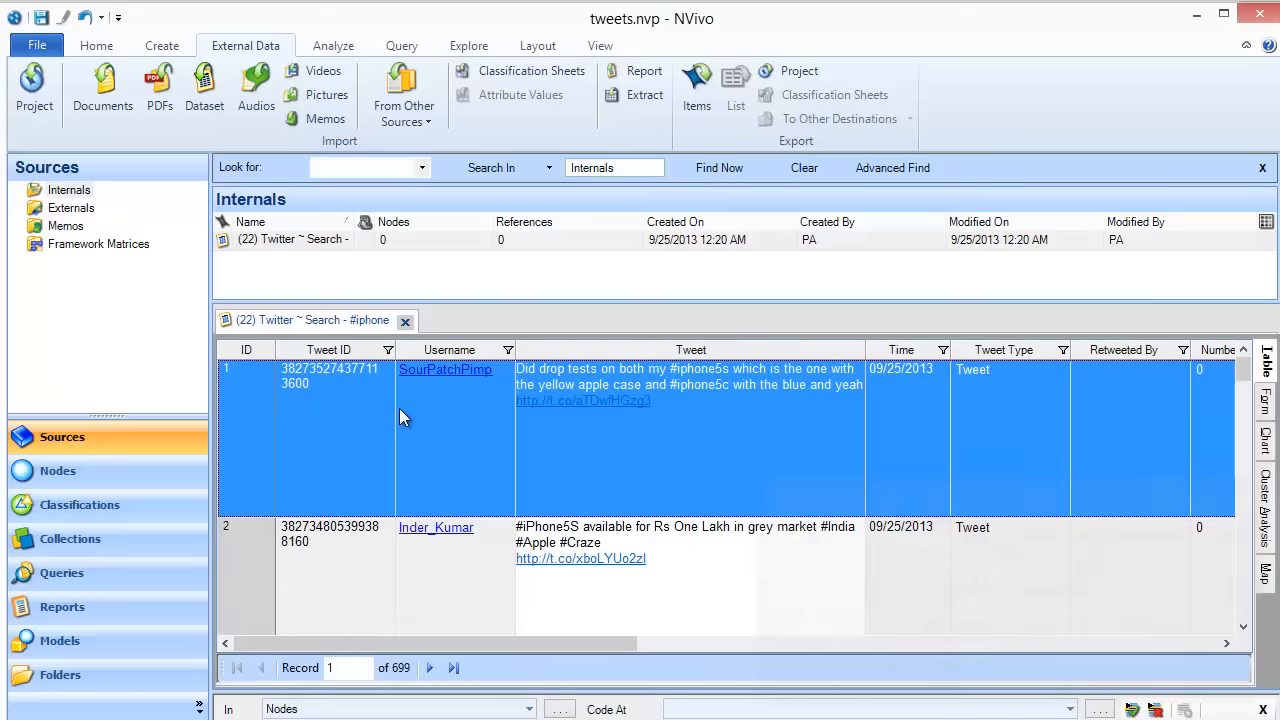
Step: Auto code the dataset by predefined Twitter columns, using only Location, under a new node named Twitter
click(336, 52)
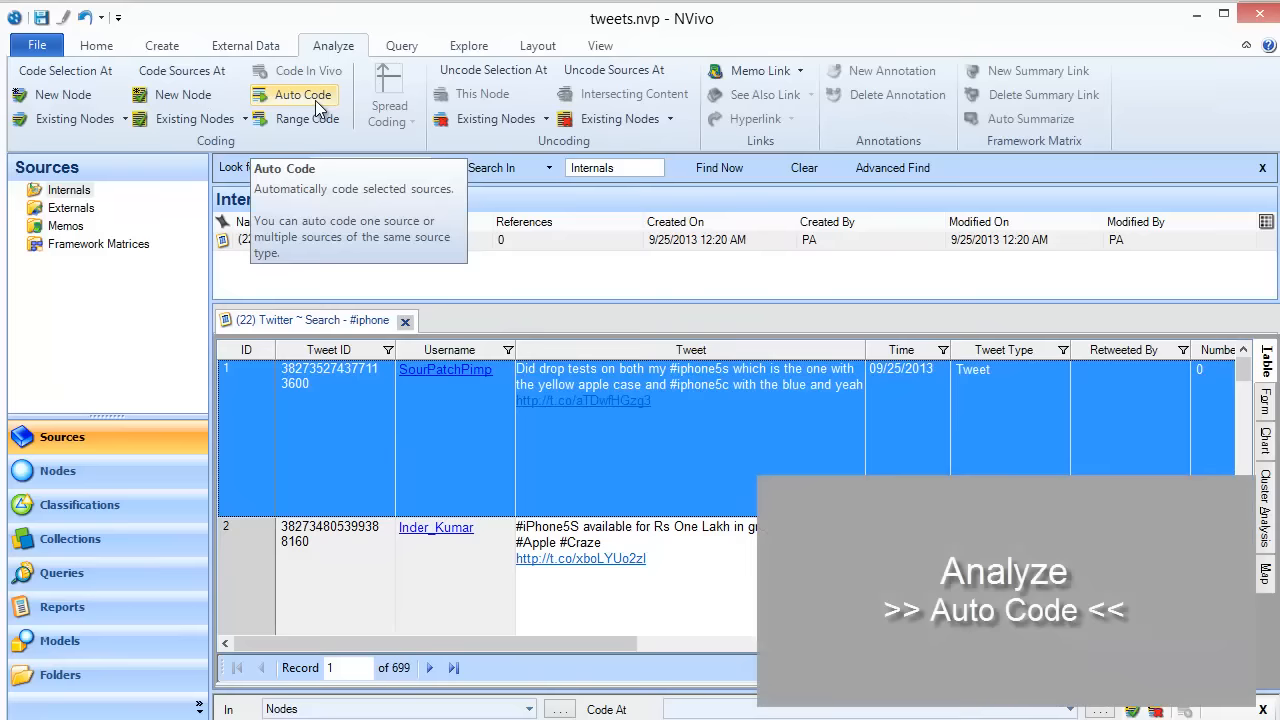
click(316, 101)
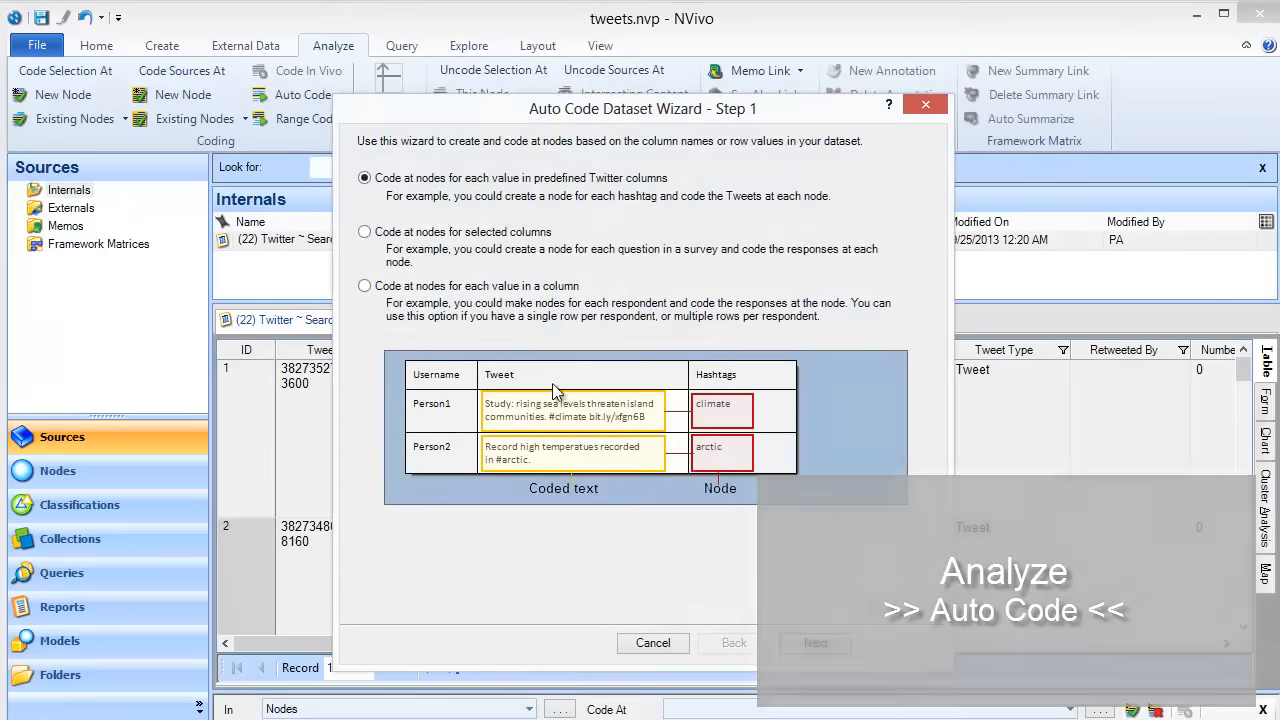
click(815, 643)
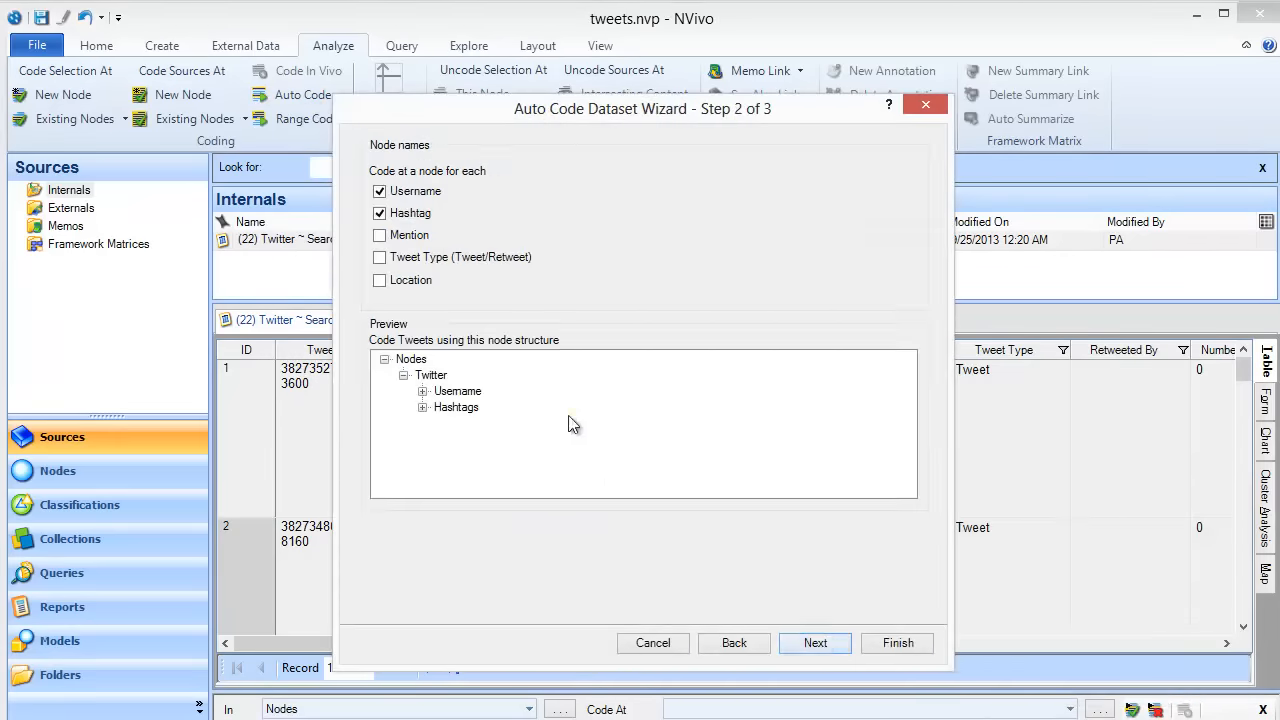
click(380, 191)
click(380, 213)
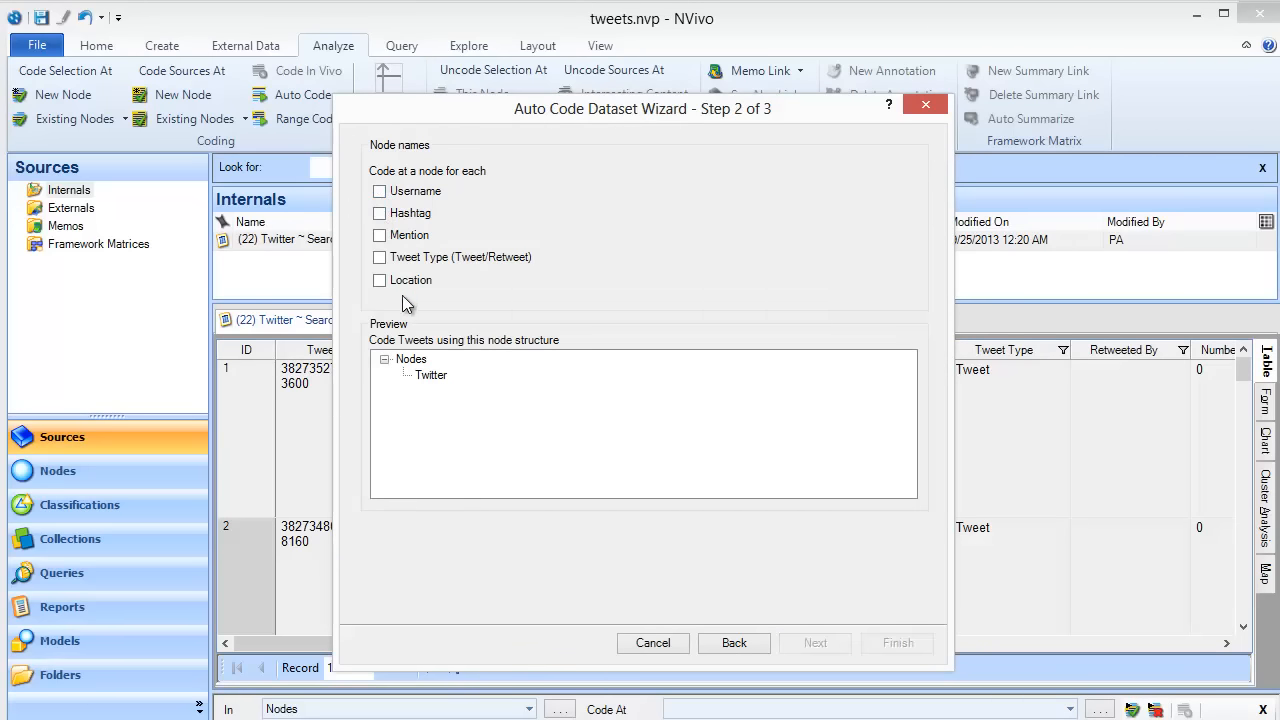
click(380, 280)
click(815, 643)
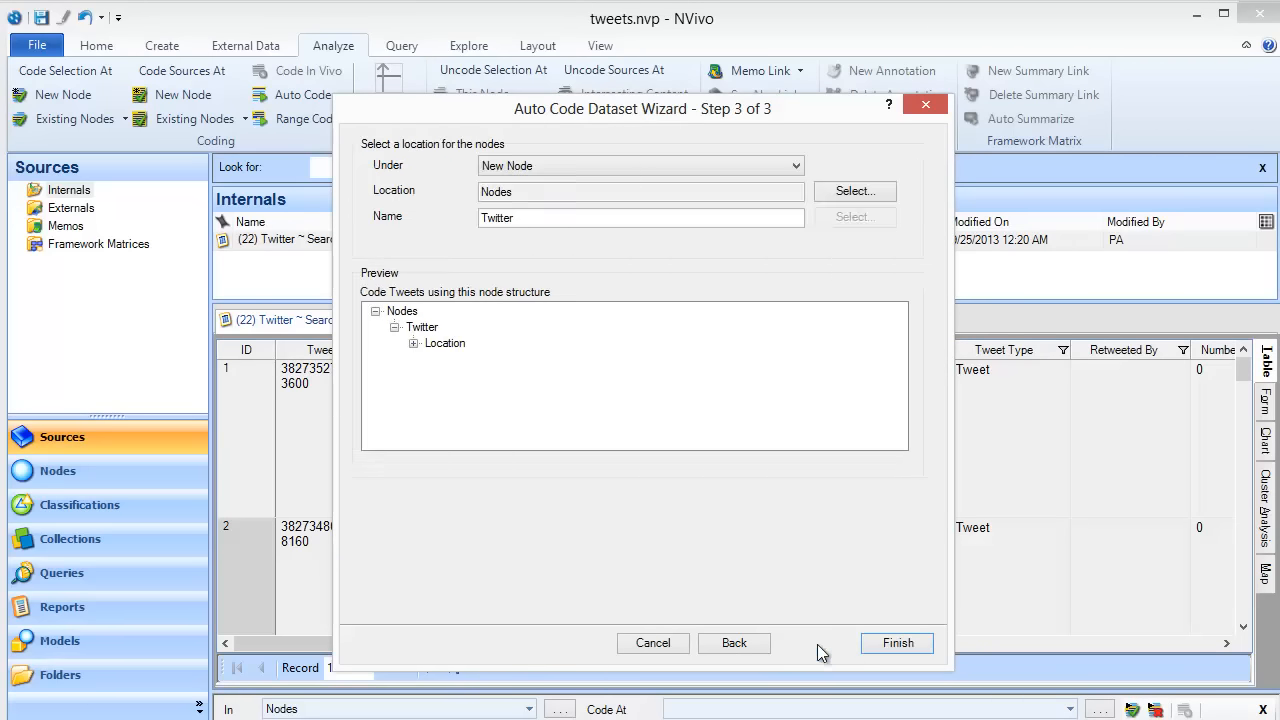
click(886, 642)
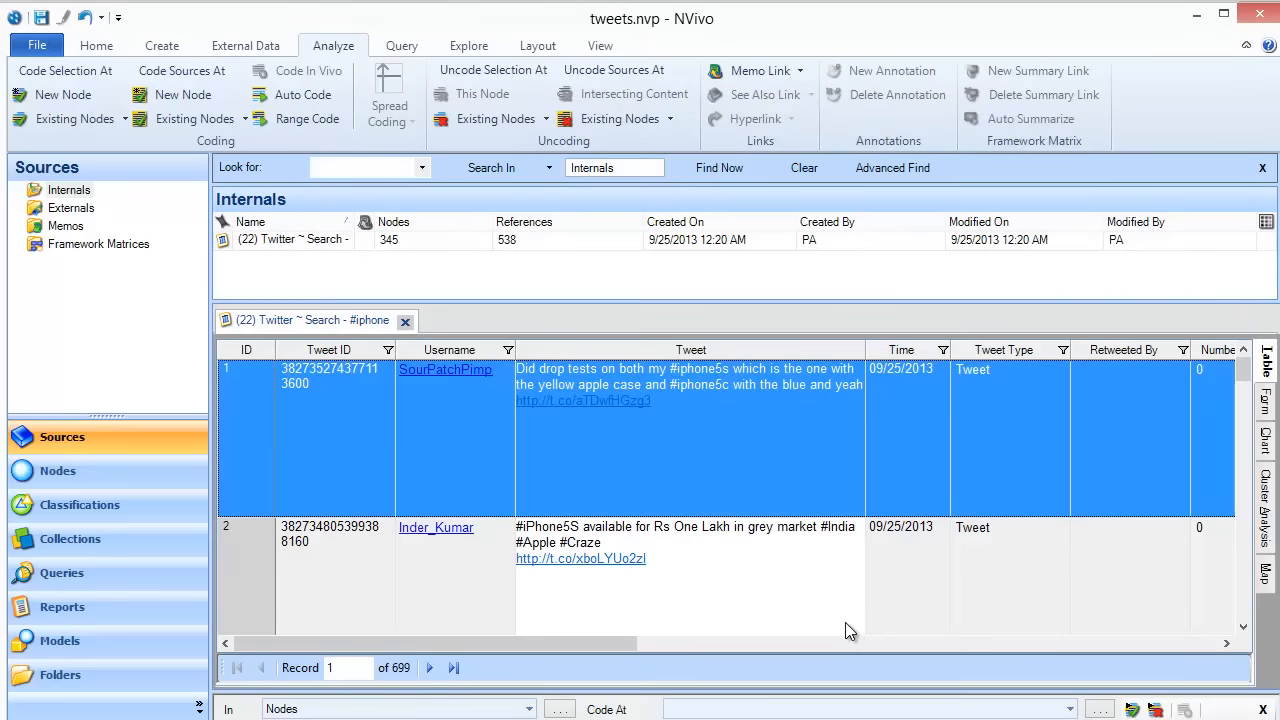
Step: Enlarge the node list and examine the Location nodes under Twitter, sorted by references from highest to lowest
click(60, 471)
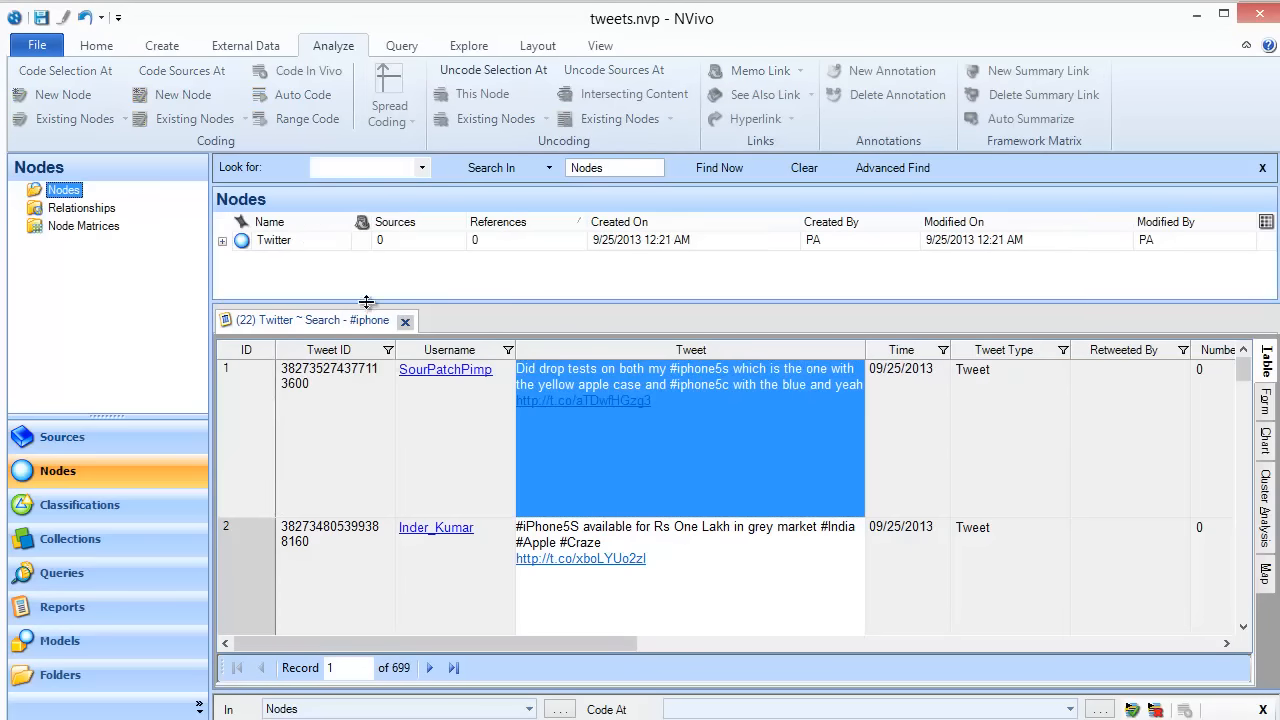
drag(364, 302, 382, 521)
click(222, 241)
click(241, 267)
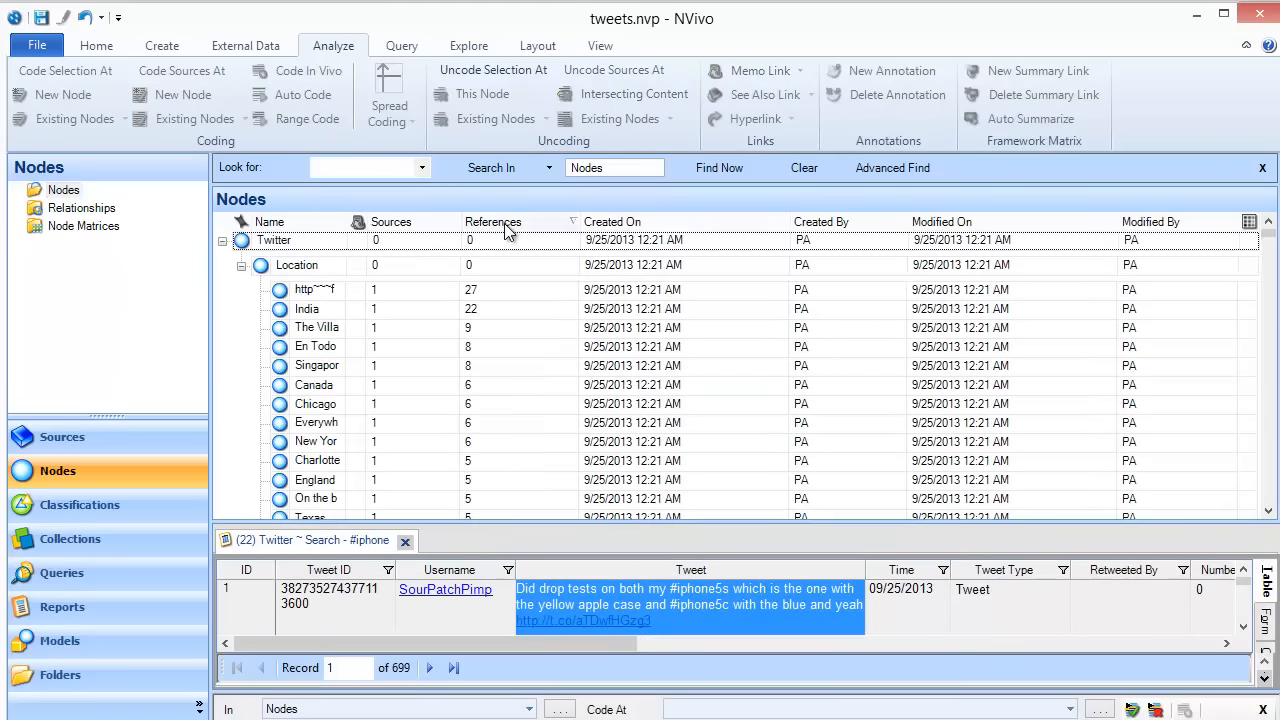
click(512, 222)
scroll(403, 428, down, 2)
scroll(403, 420, down, 4)
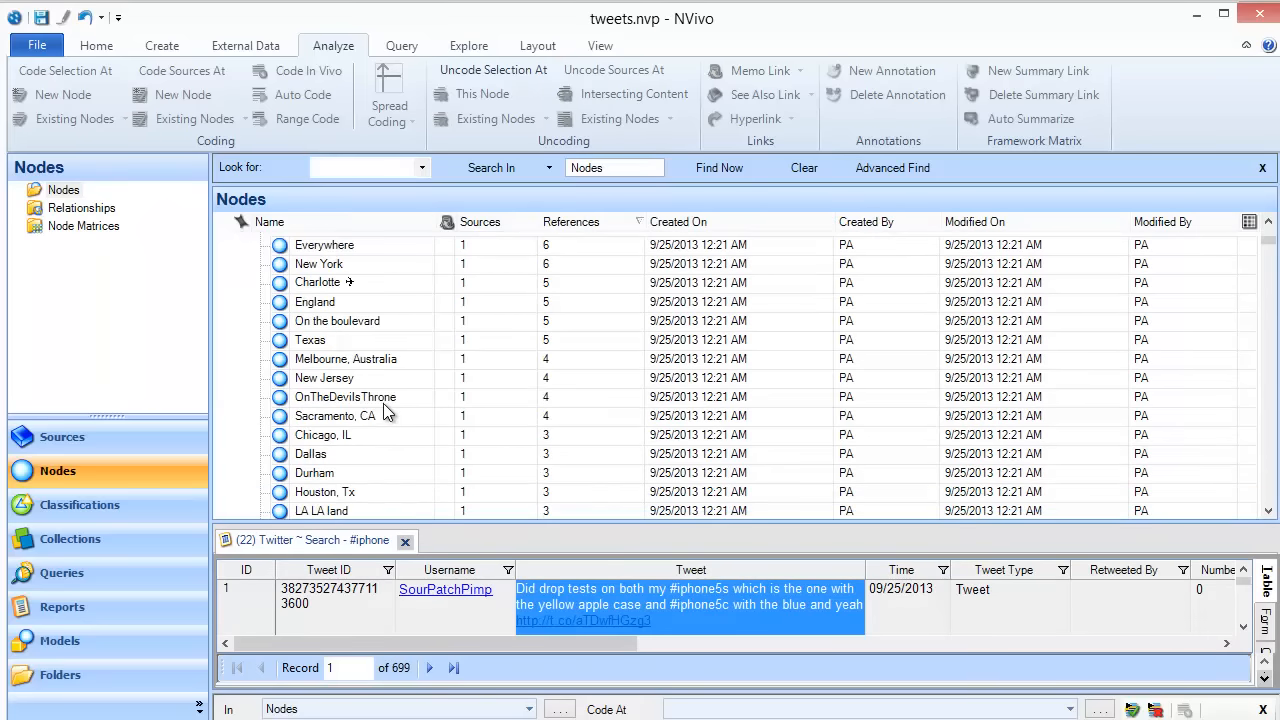
Step: Delete all Location nodes from "~Two-5-Four ~020~" through the last one in the references-sorted list
scroll(417, 458, down, 1)
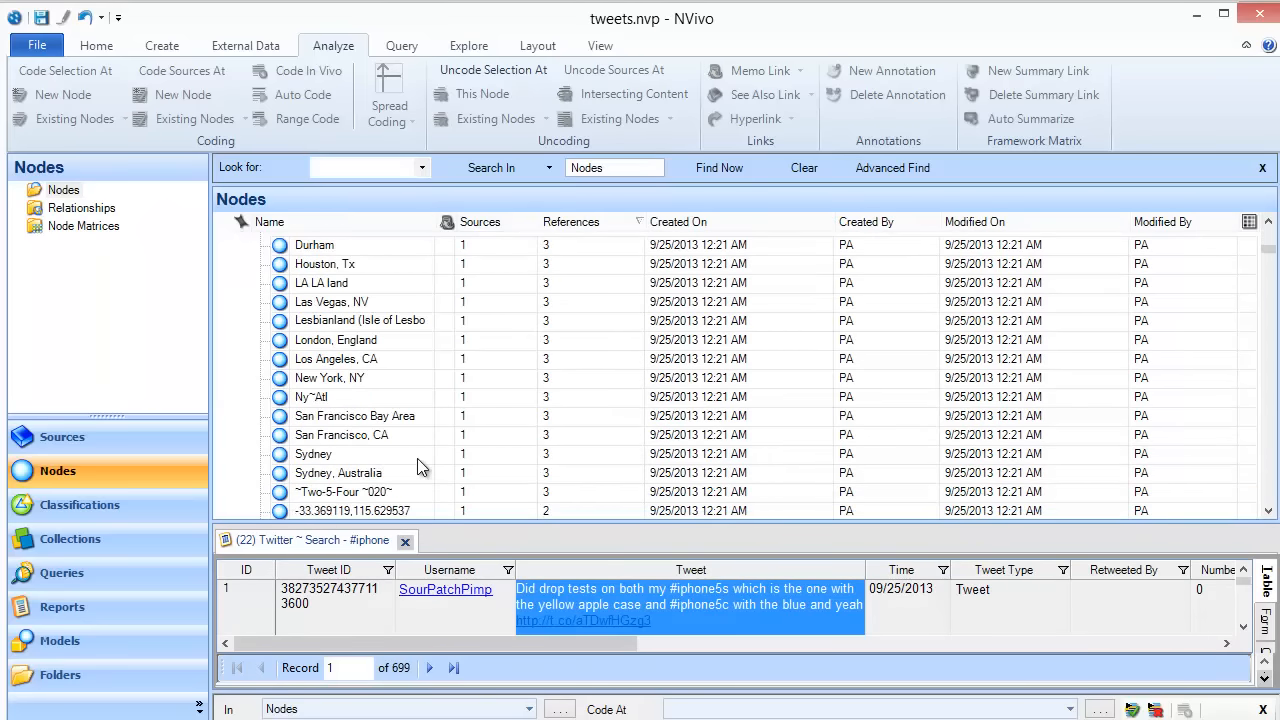
click(325, 490)
drag(1268, 250, 1267, 498)
scroll(345, 440, up, 4)
shift+click(333, 482)
right_click(353, 472)
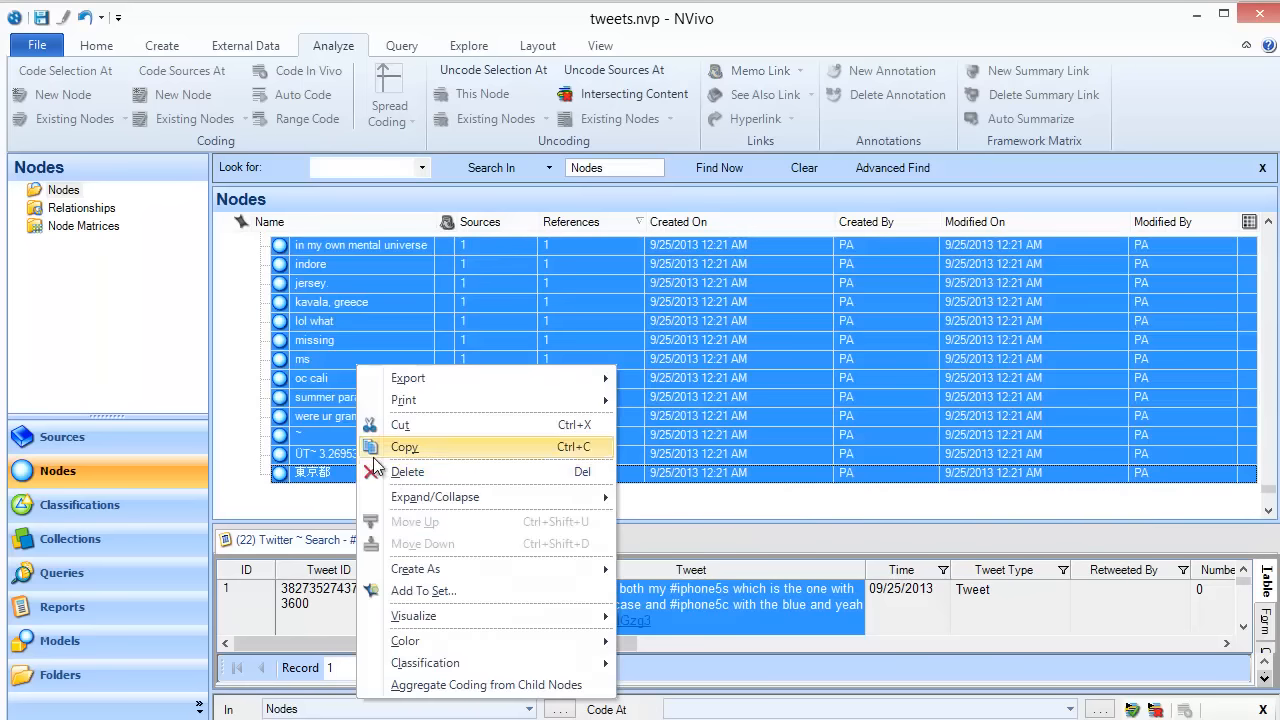
click(392, 469)
click(839, 511)
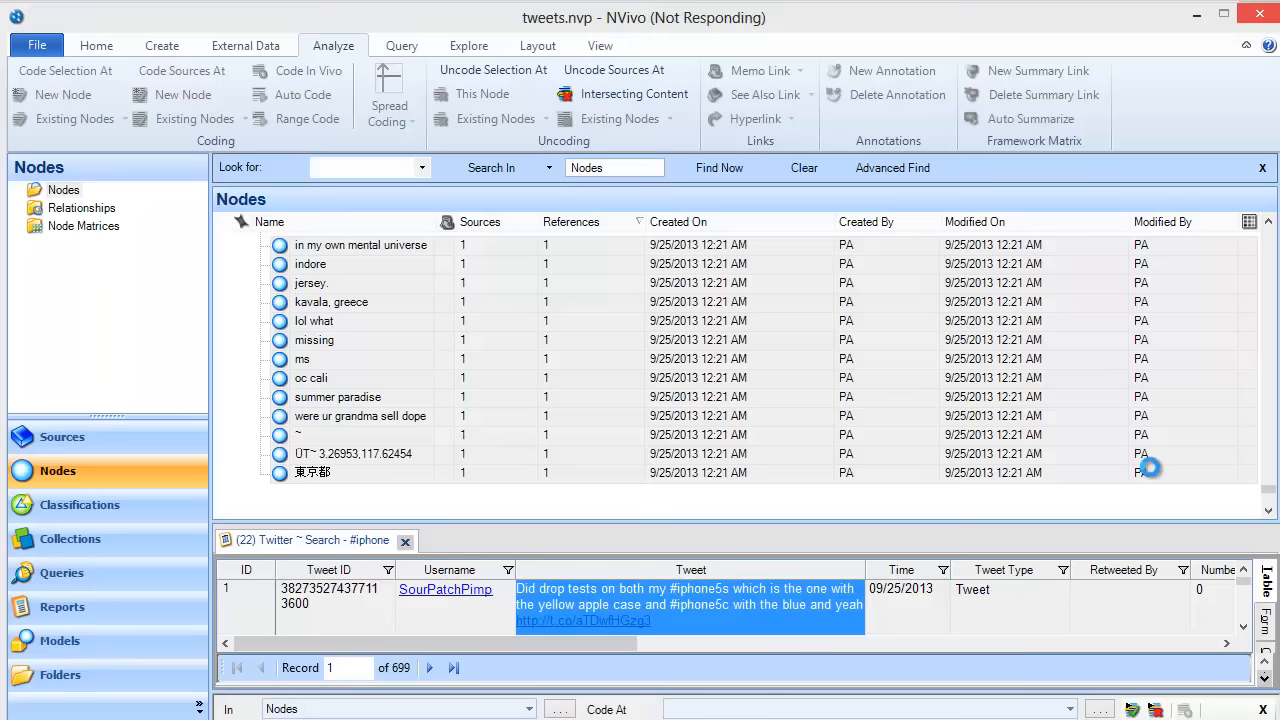
Step: Delete the ambiguous "Ny~Atl" node from the remaining Location nodes
scroll(1135, 413, up, 12)
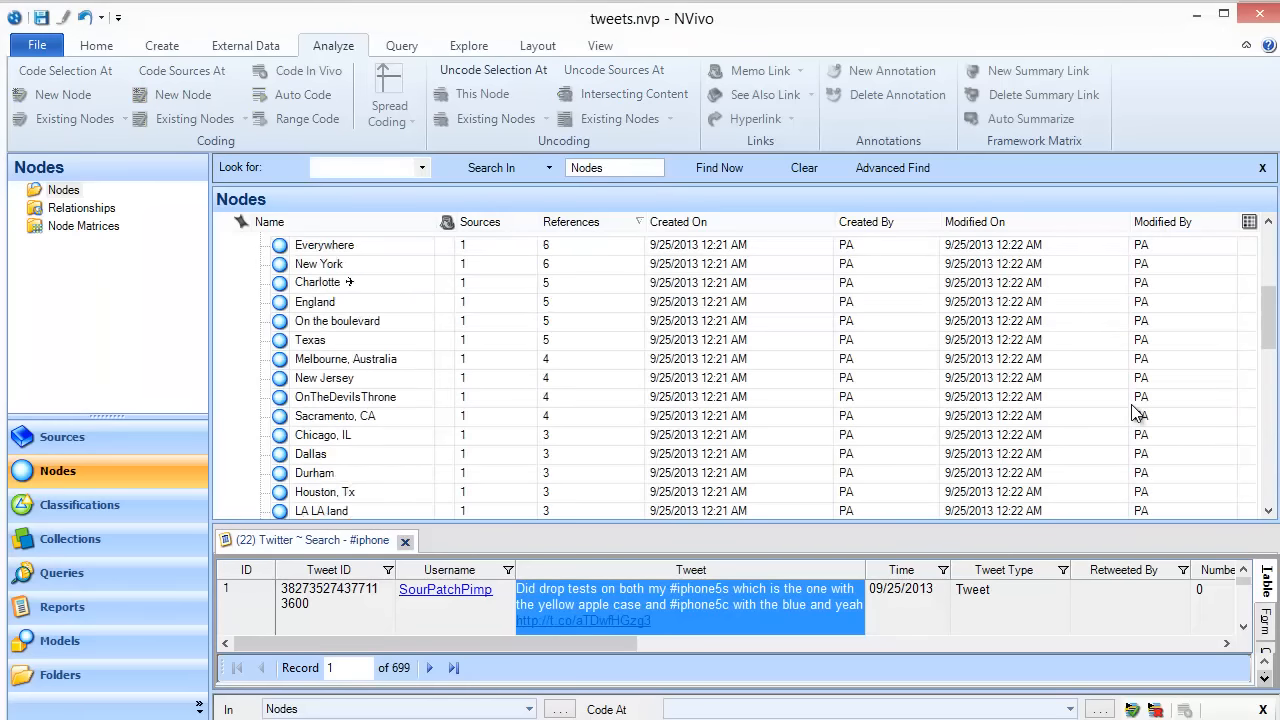
scroll(1135, 413, down, 12)
right_click(355, 398)
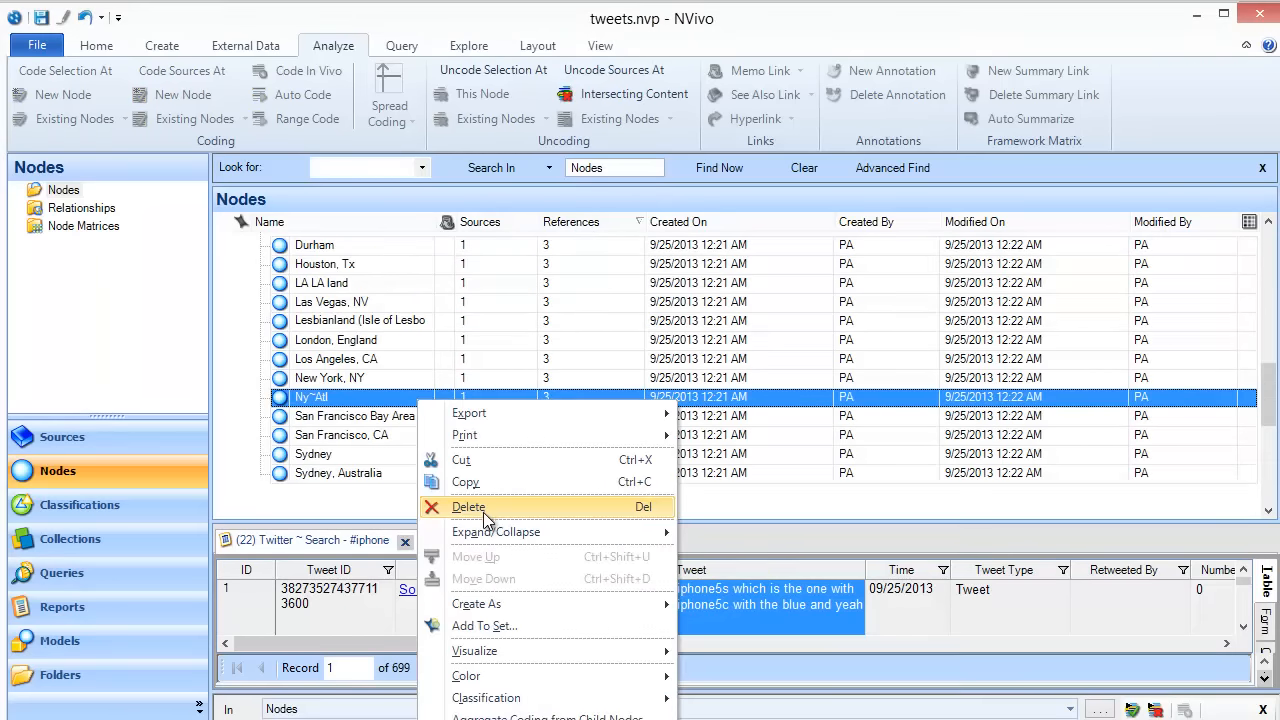
click(394, 423)
click(831, 511)
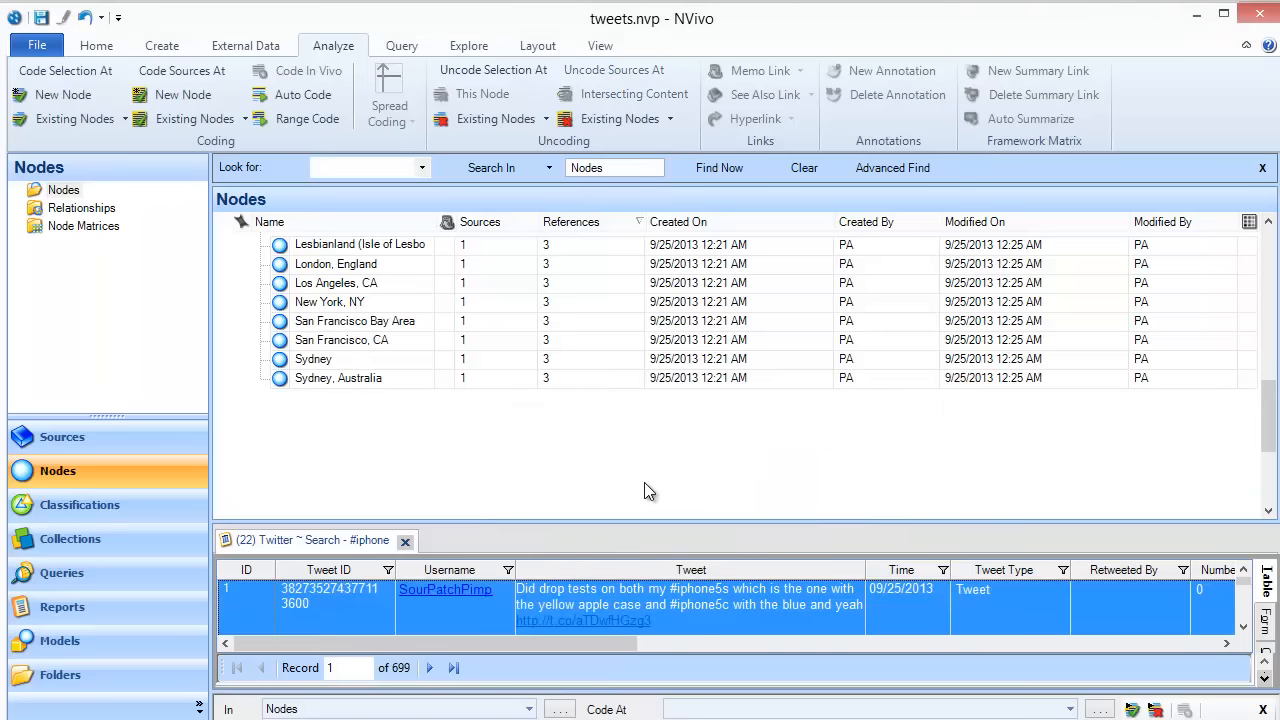
Step: Delete the Location nodes that are not real places, such as Everywhere, On the boulevard and OnTheDevilsThrone
scroll(637, 482, up, 4)
right_click(395, 377)
click(476, 573)
click(831, 511)
right_click(350, 303)
click(443, 521)
click(831, 511)
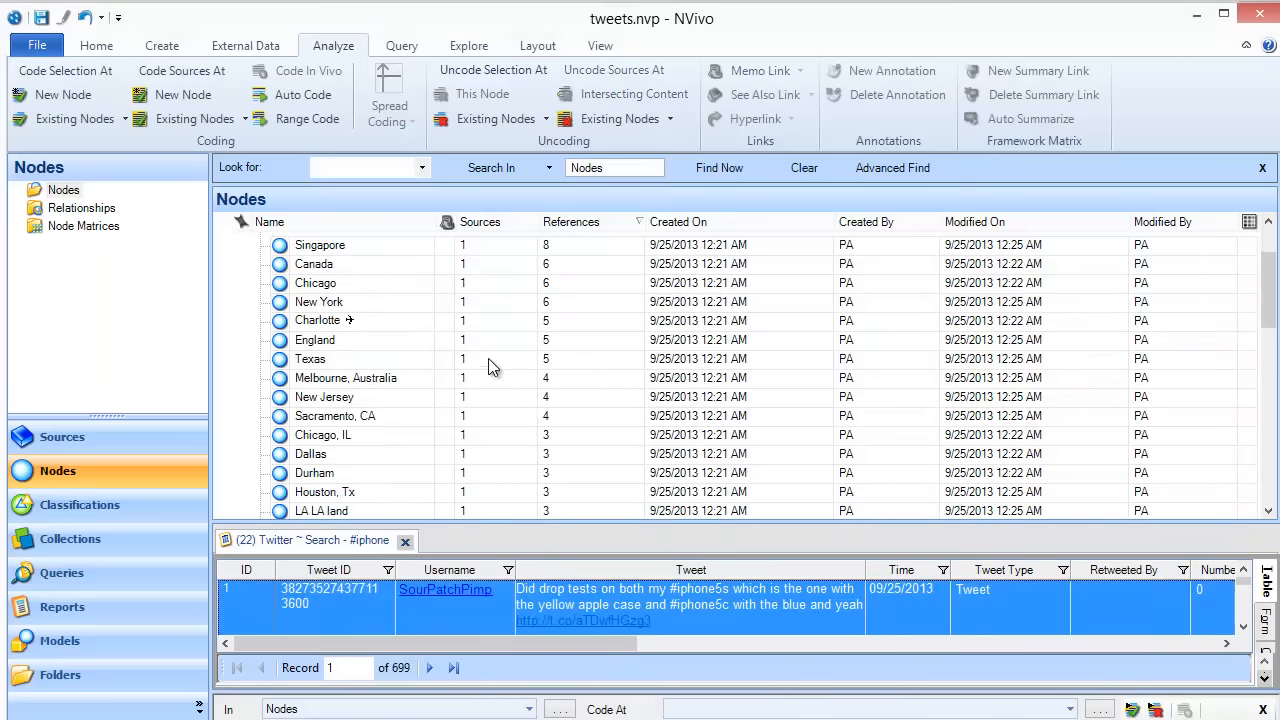
drag(1268, 304, 1268, 375)
scroll(500, 303, up, 4)
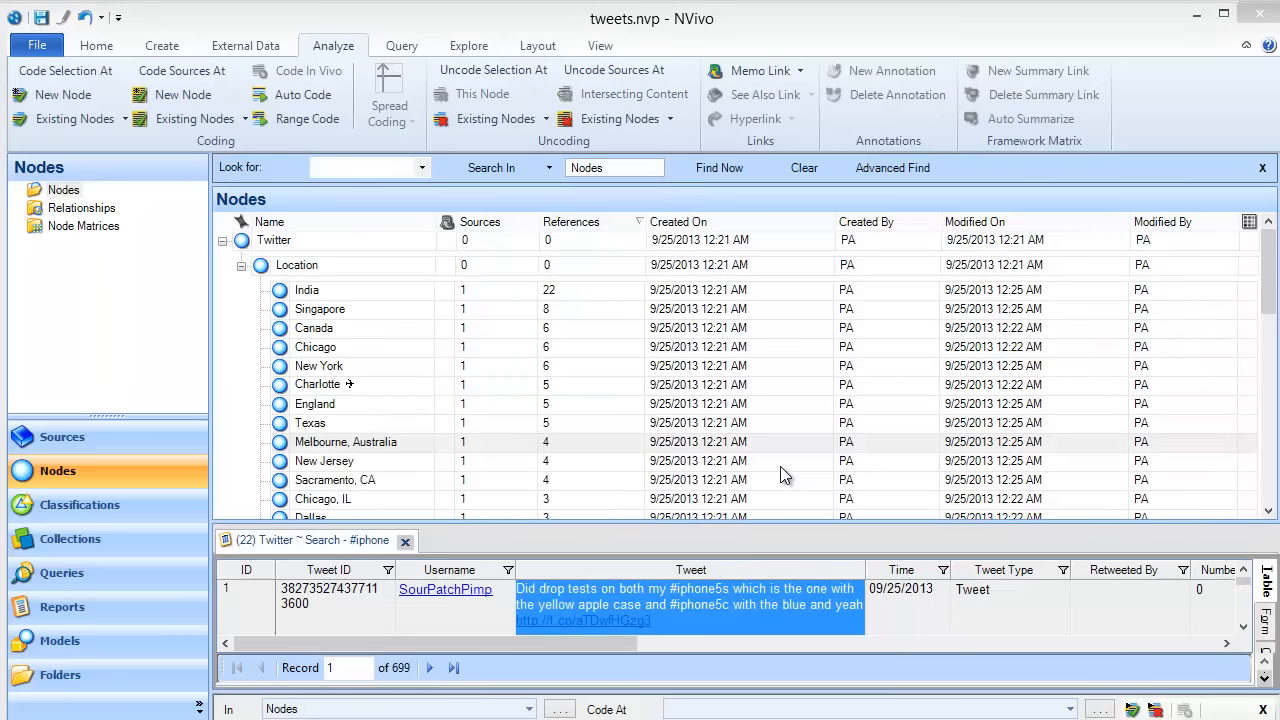
Step: Create a Word Frequency query on only the Twitter search dataset, with matching set one notch from Exact toward Similar
click(125, 437)
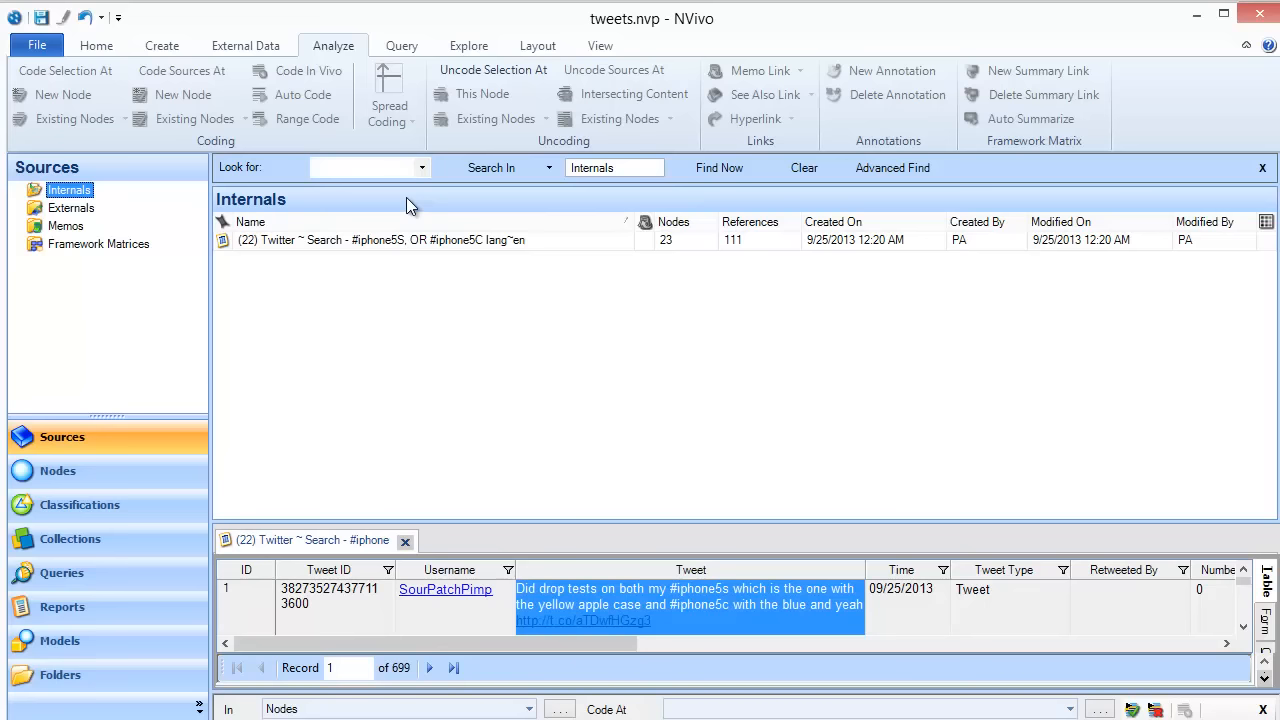
click(401, 46)
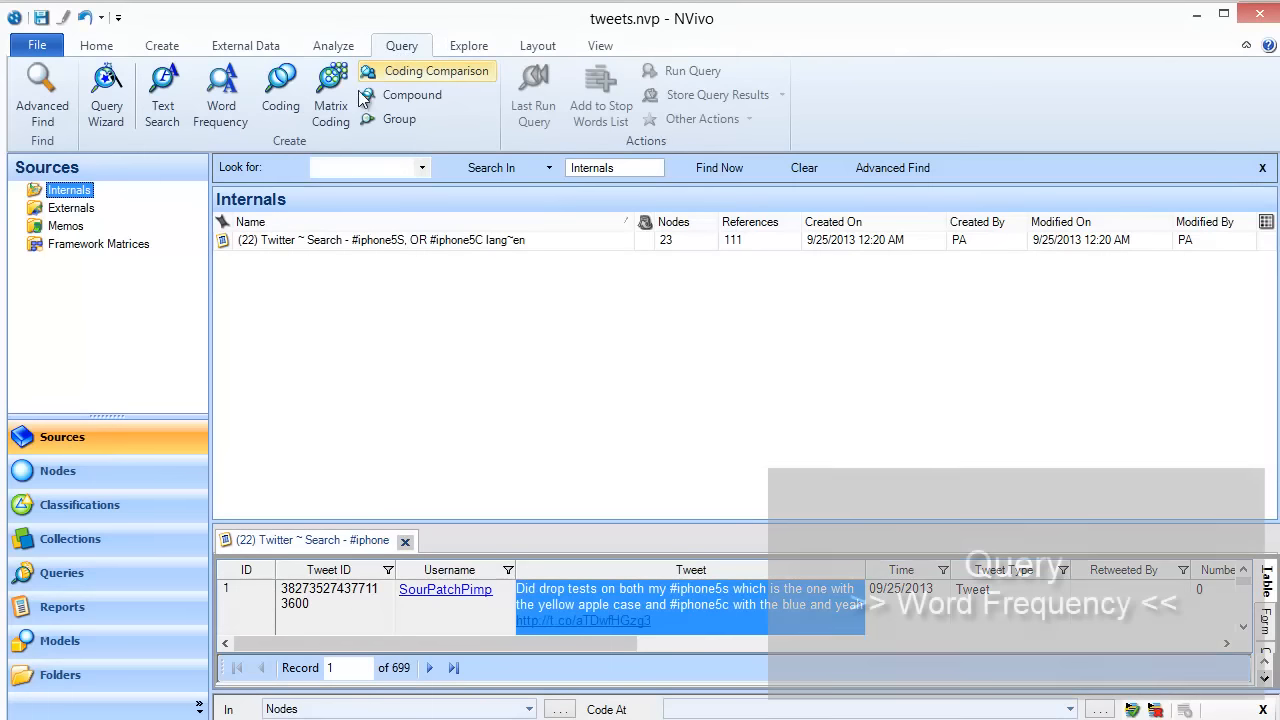
click(222, 105)
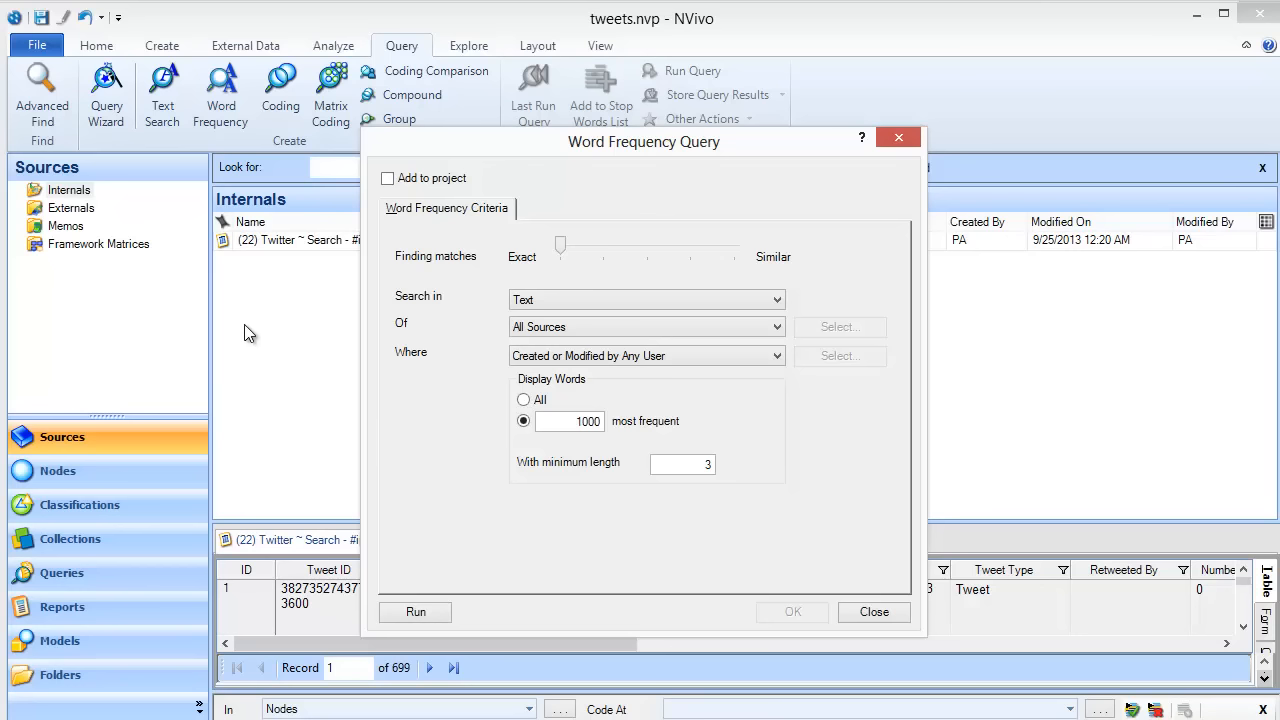
drag(563, 250, 590, 258)
click(778, 328)
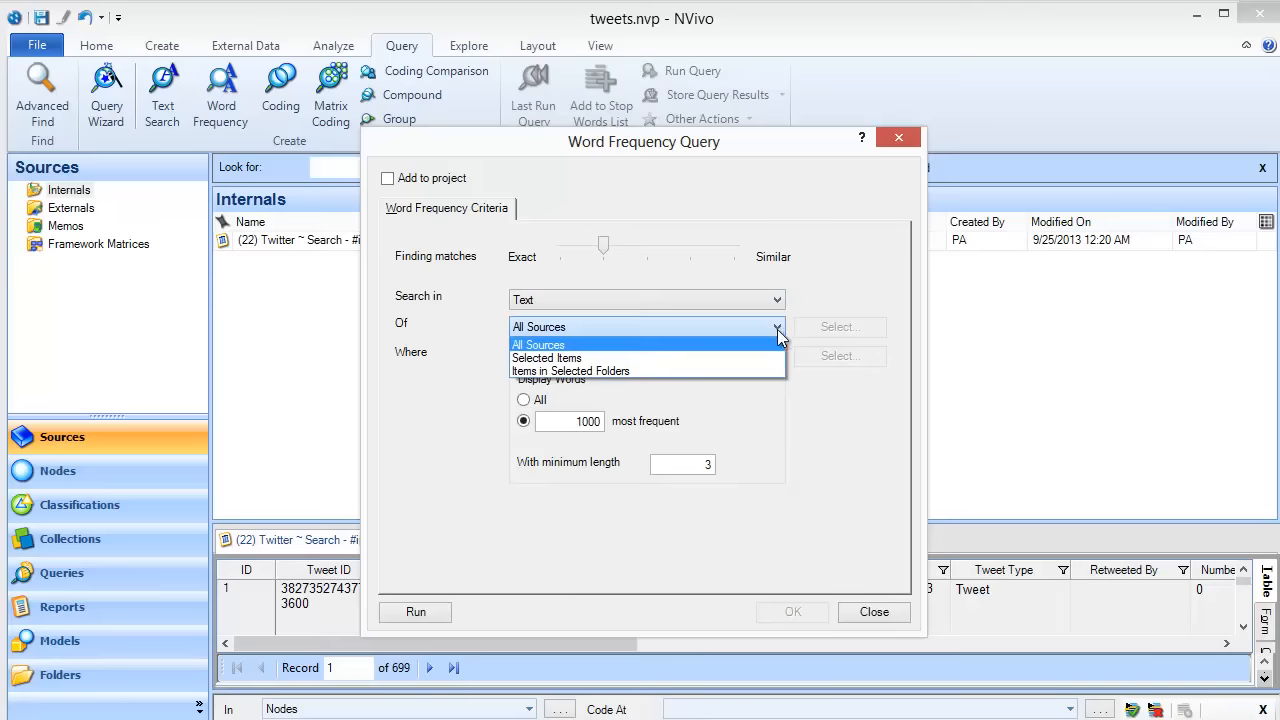
click(762, 356)
click(829, 328)
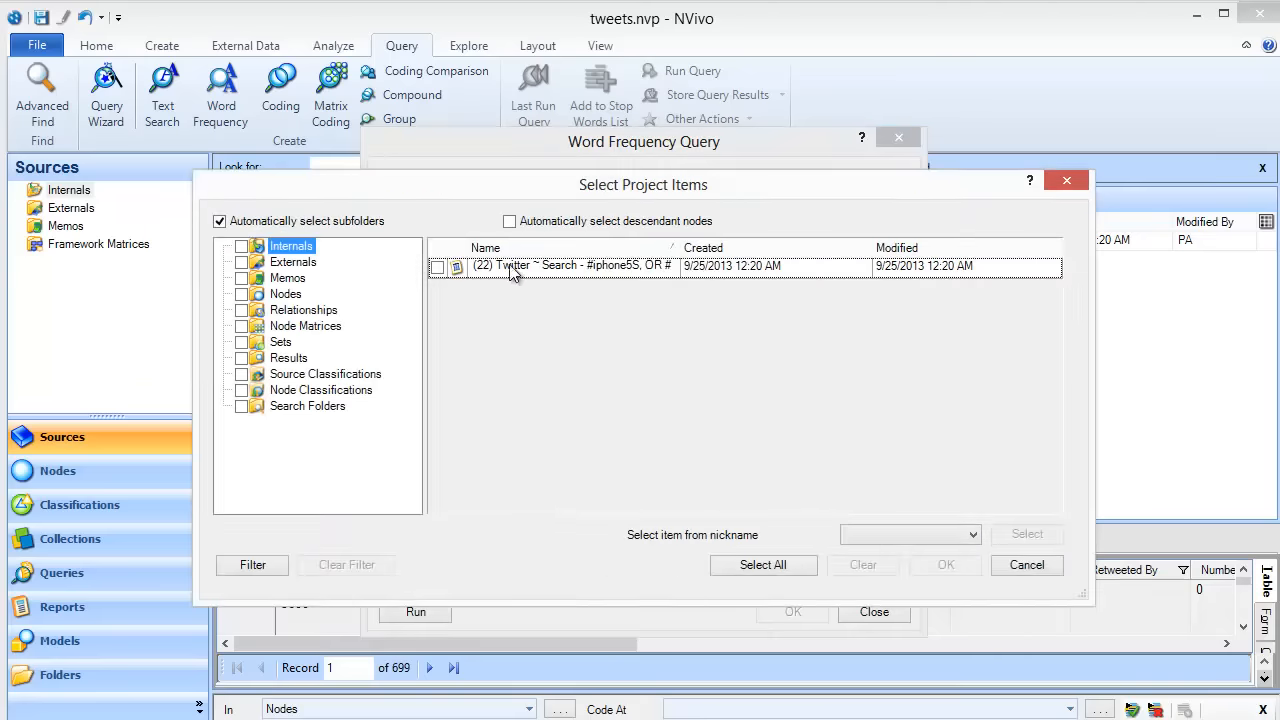
click(438, 267)
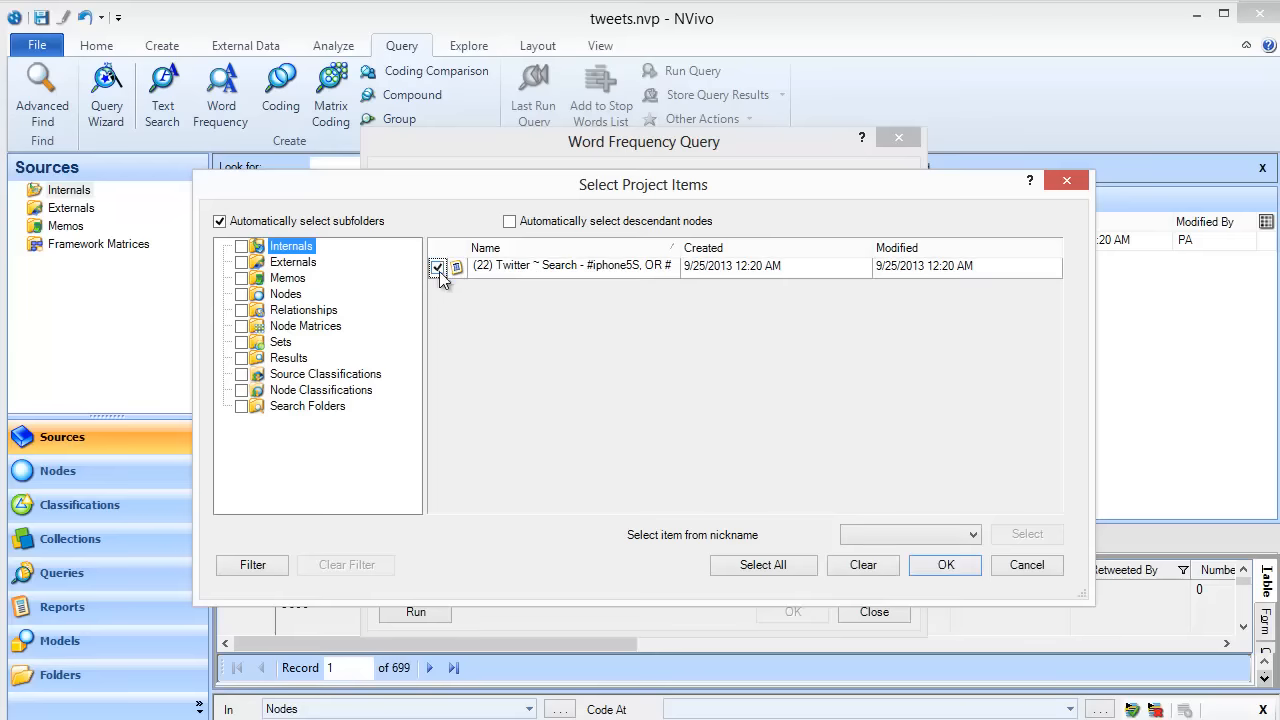
click(958, 568)
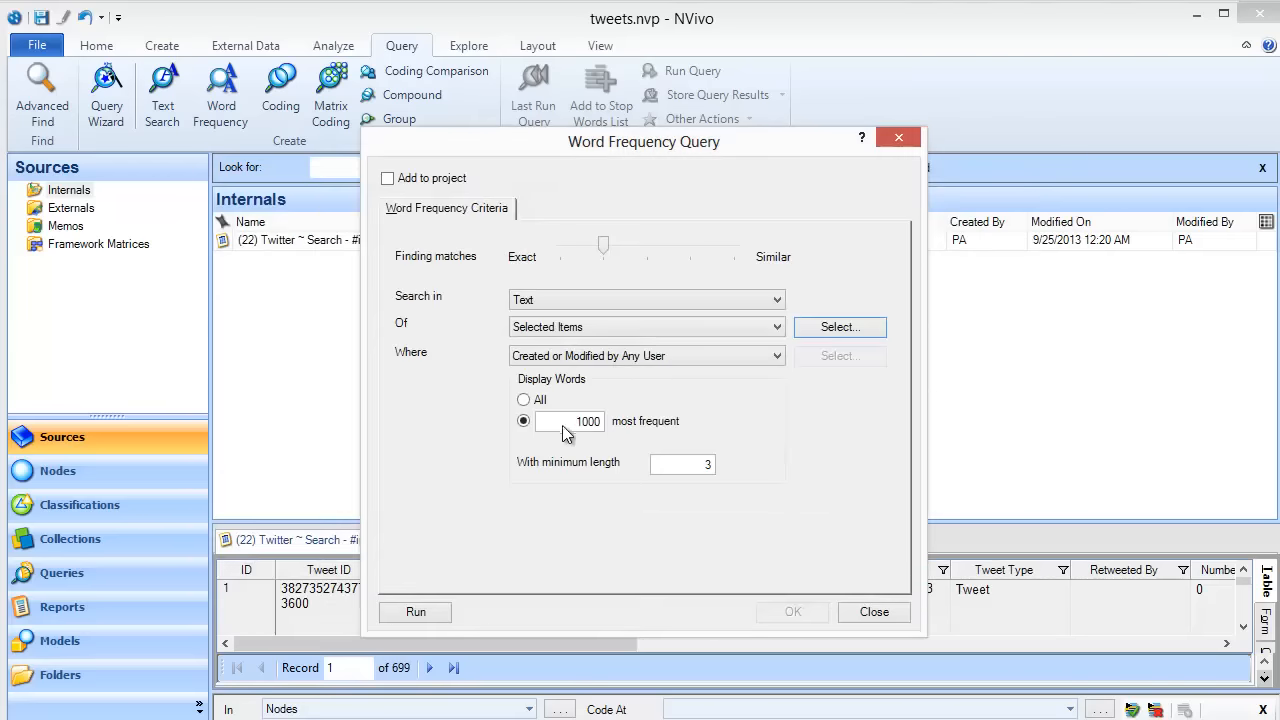
Step: Limit the word frequency query to the 200 most frequent words with a minimum length of 5, and run it
drag(567, 422, 637, 425)
text(200)
drag(686, 463, 751, 474)
text(5)
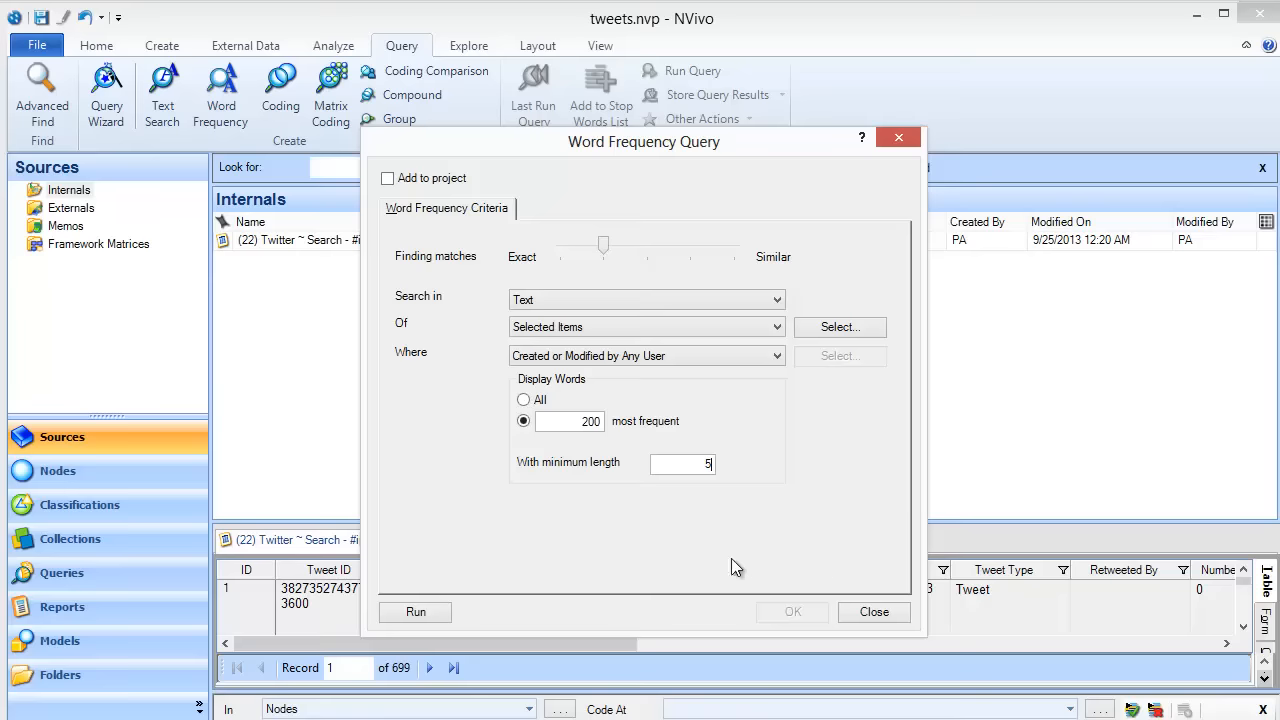
click(441, 616)
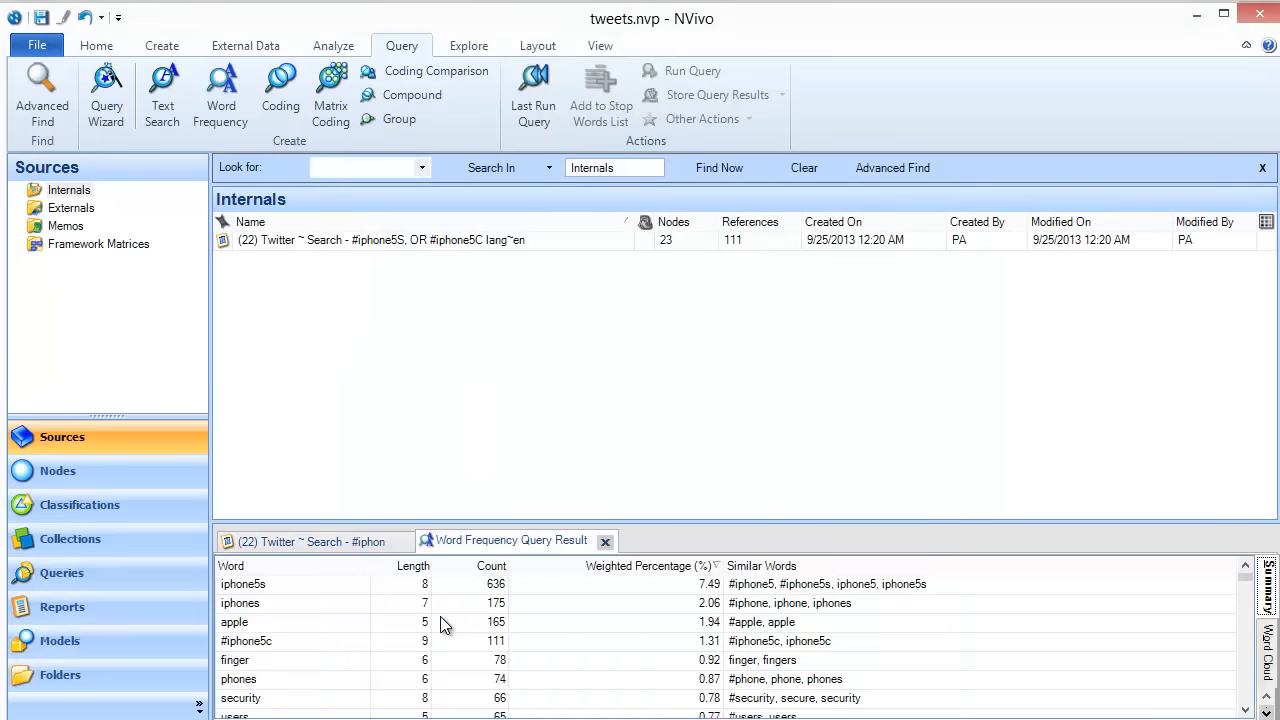
Step: Enlarge the word frequency results and add "https" to the stop words list
drag(606, 522, 639, 266)
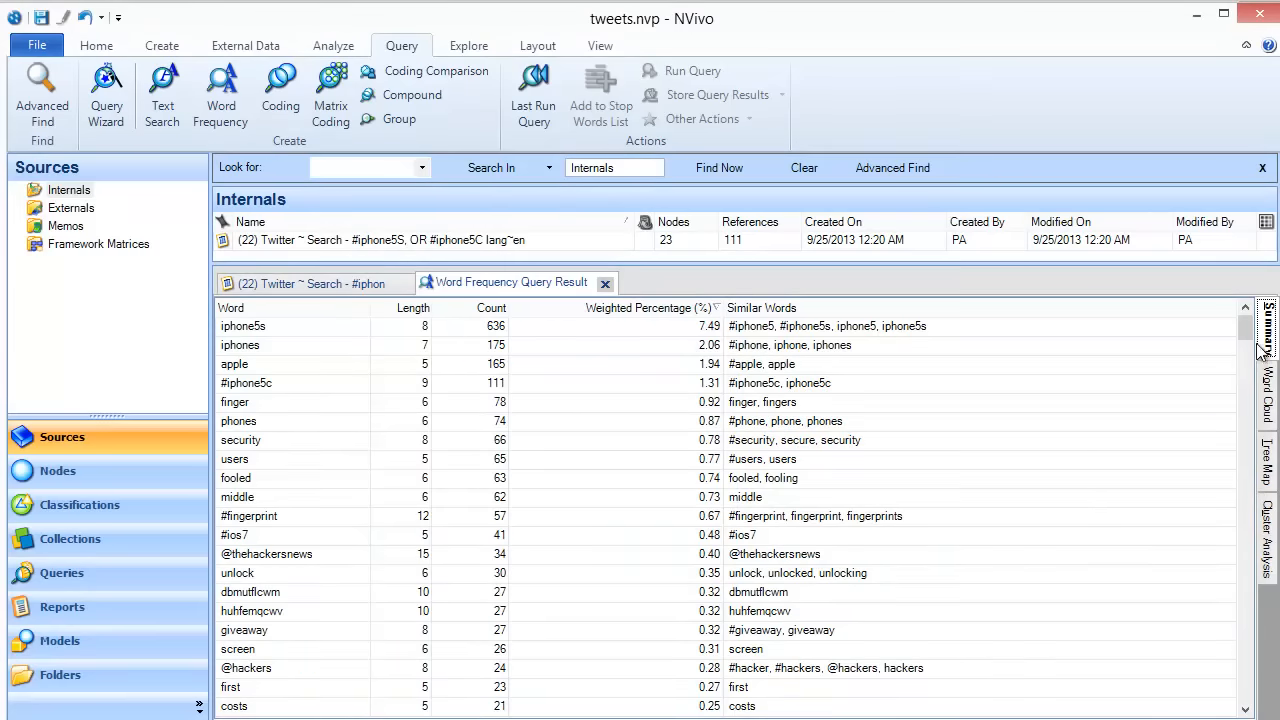
scroll(978, 489, down, 8)
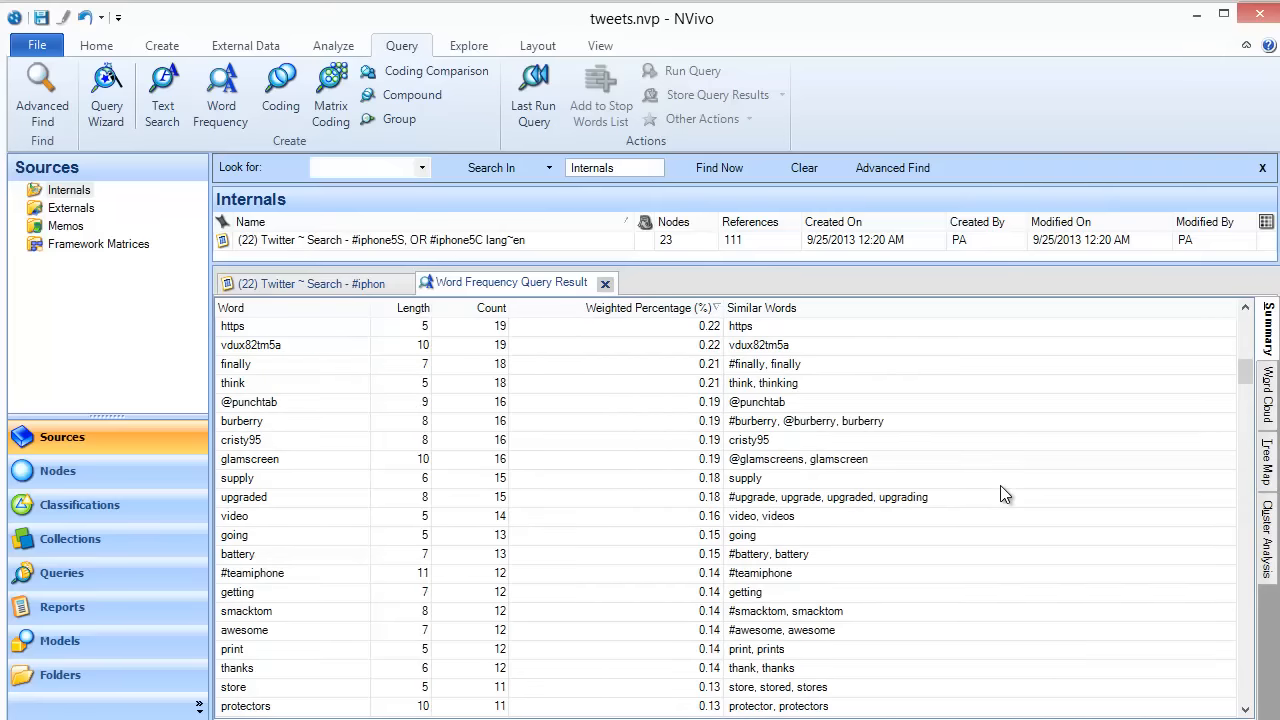
scroll(1000, 485, up, 2)
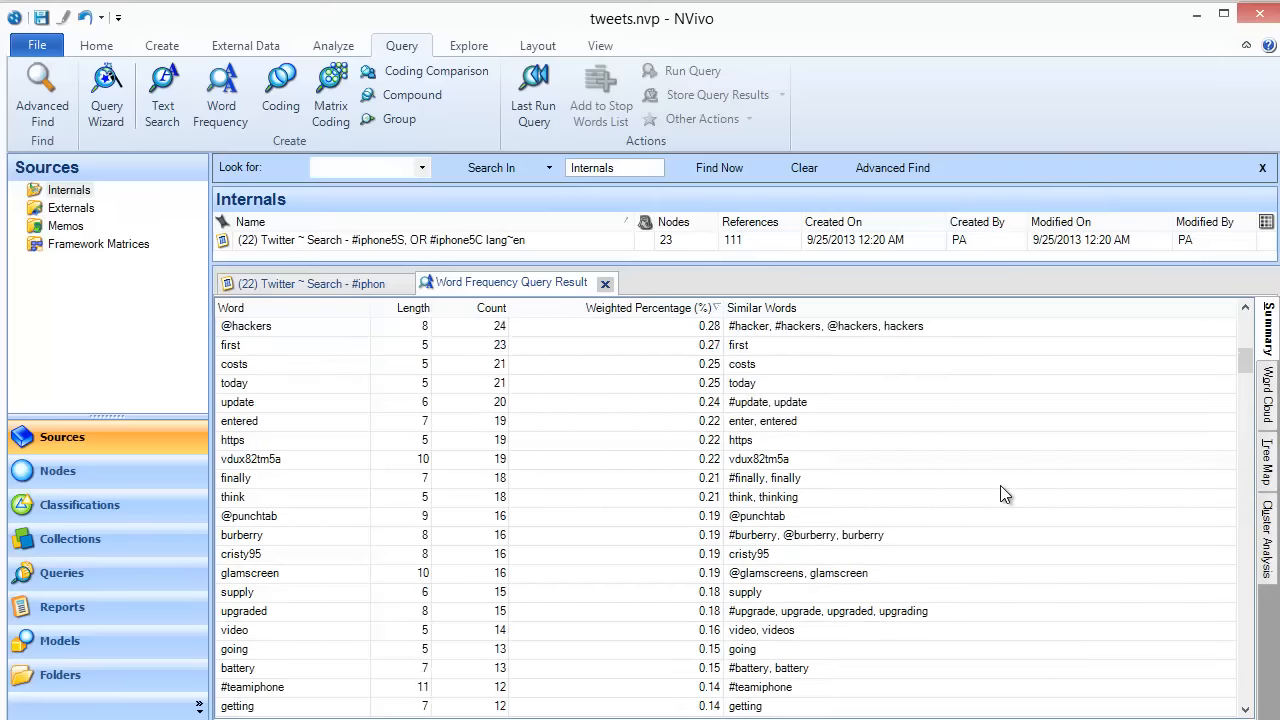
right_click(233, 447)
click(311, 568)
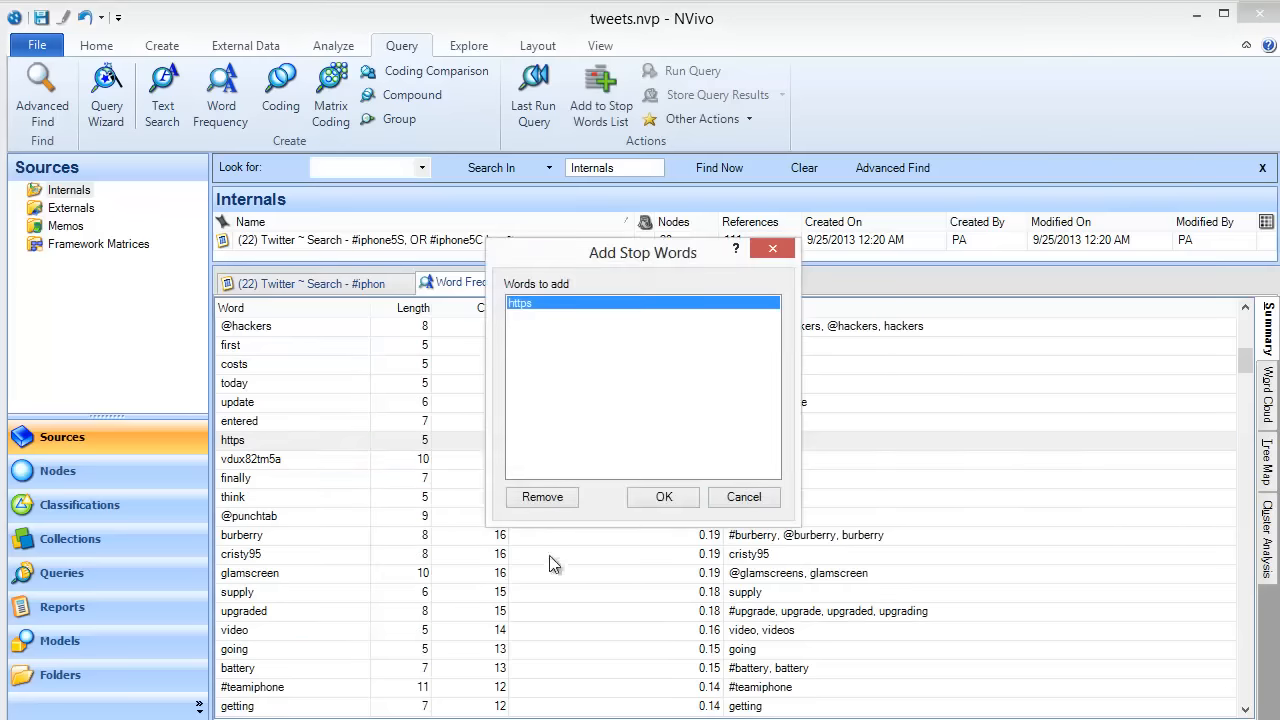
click(662, 497)
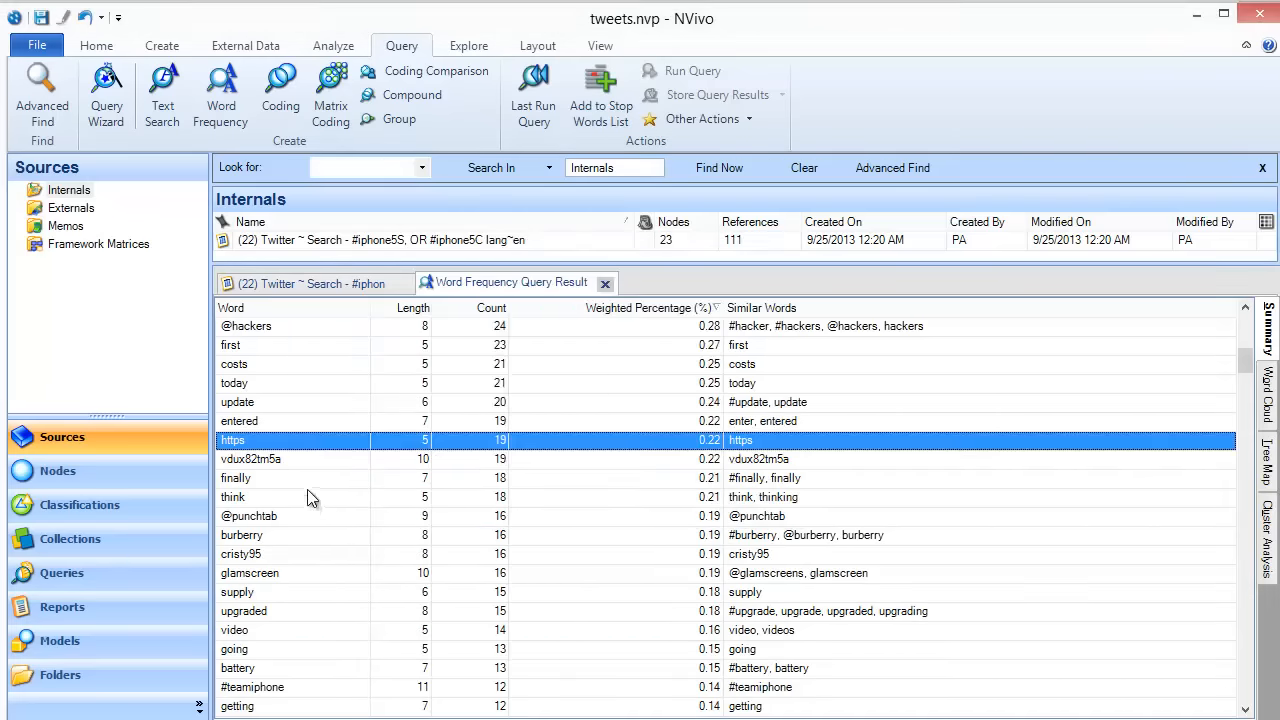
Step: Review the word list for other irrelevant terms and rerun the last word frequency query with the same criteria
scroll(320, 490, up, 3)
scroll(325, 480, up, 3)
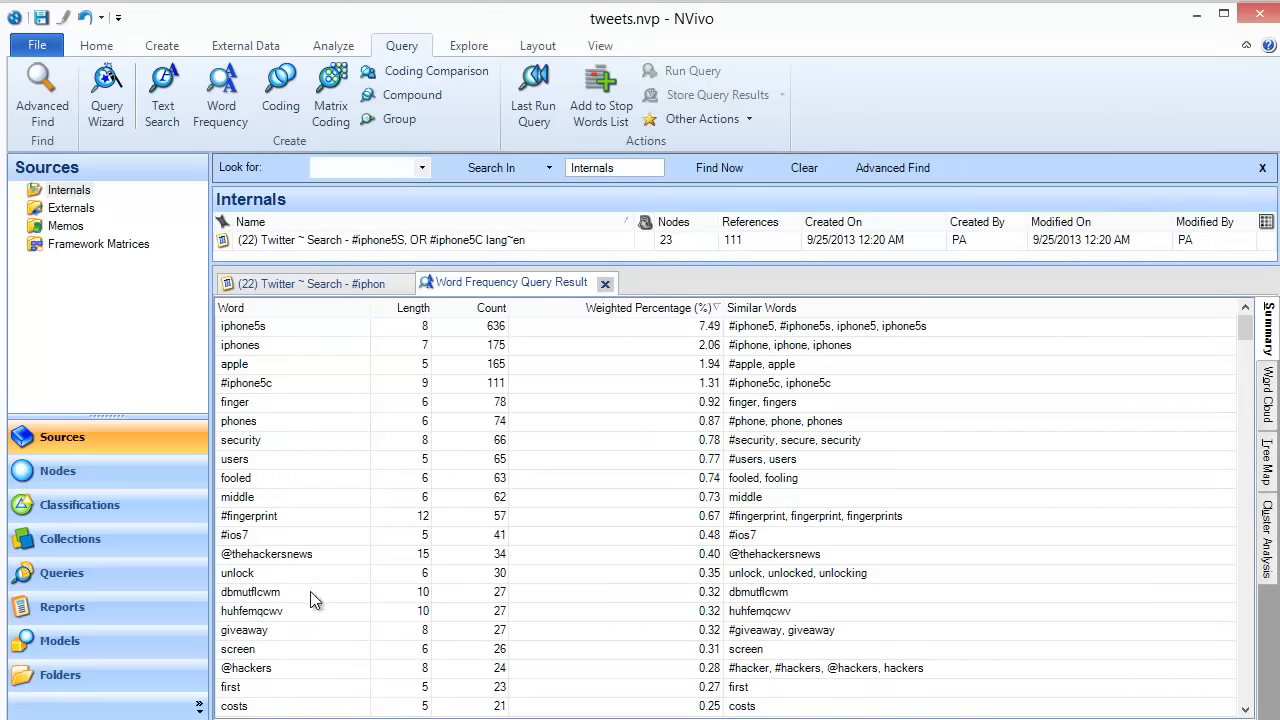
scroll(315, 592, down, 5)
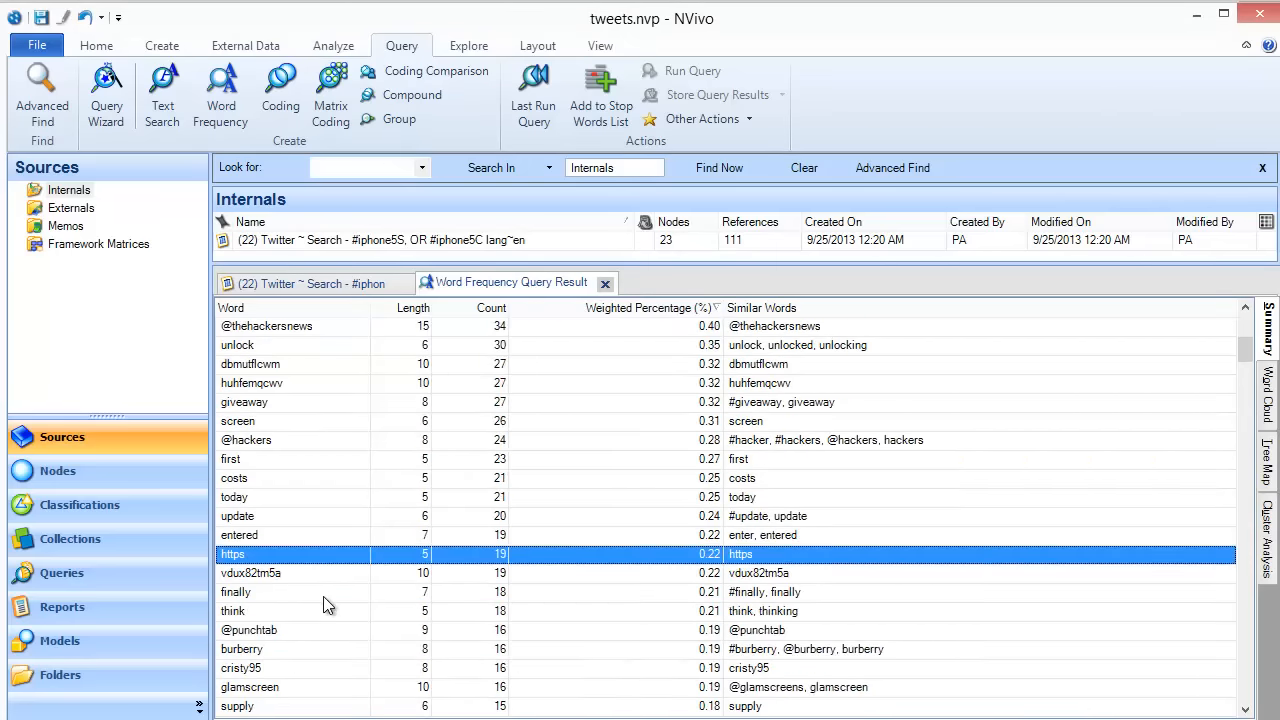
scroll(324, 594, down, 2)
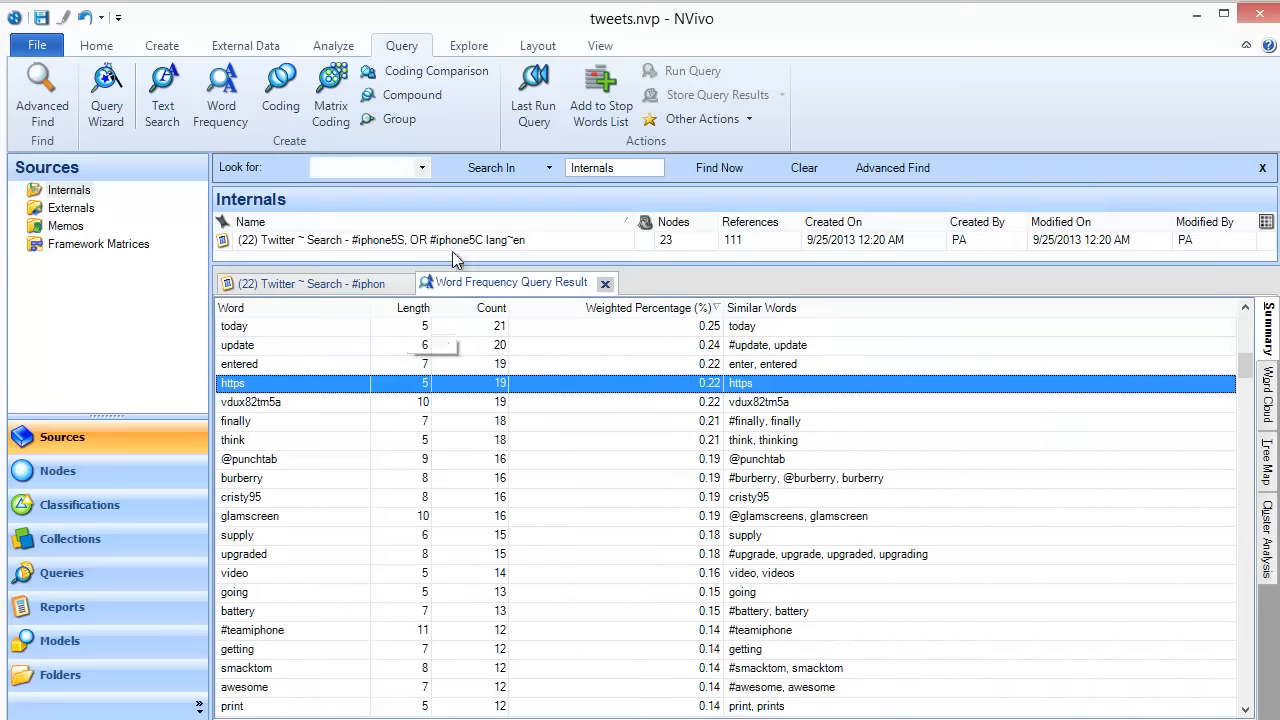
click(522, 112)
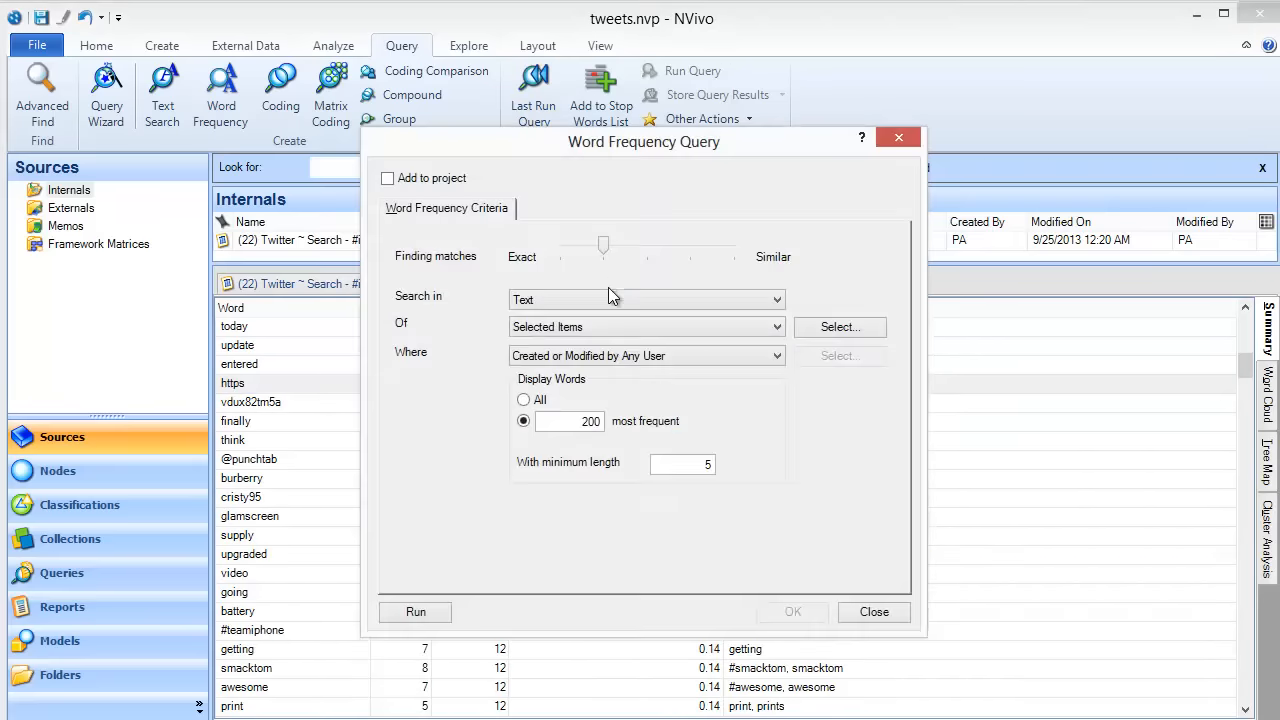
click(442, 610)
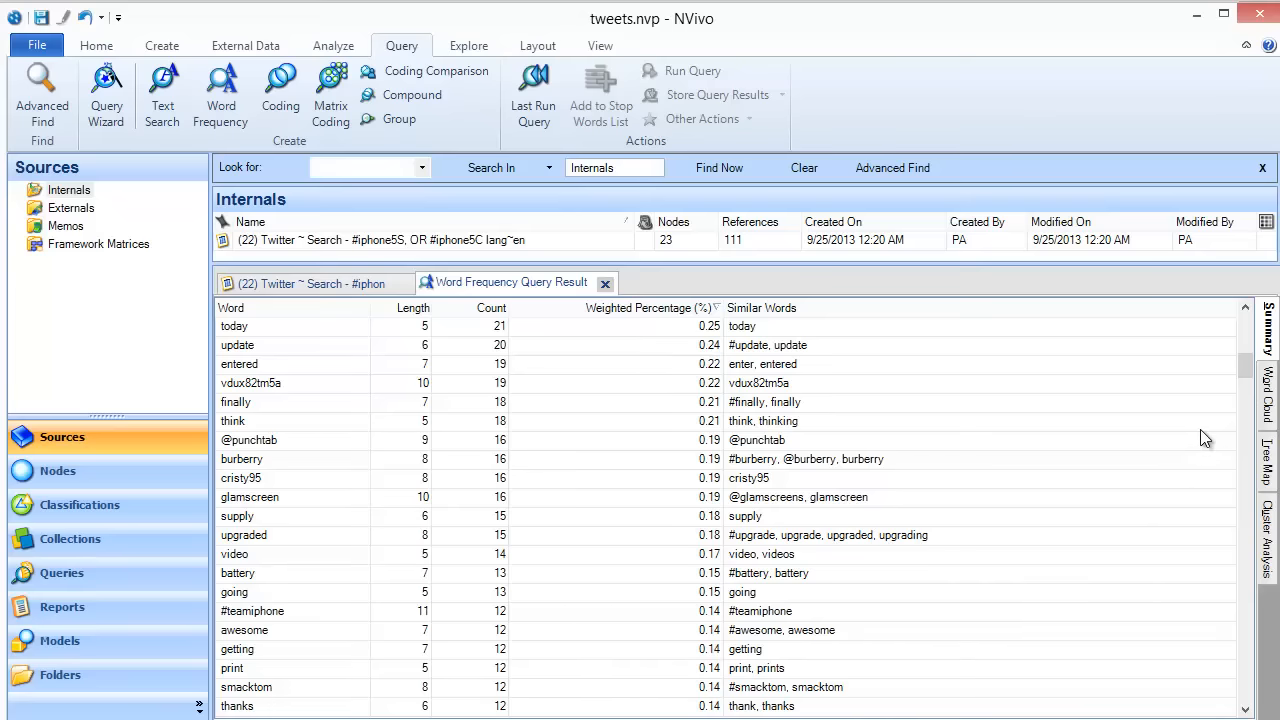
Step: Display the results as a word cloud and apply the white-background style with dark teal, red and gold words
click(1268, 421)
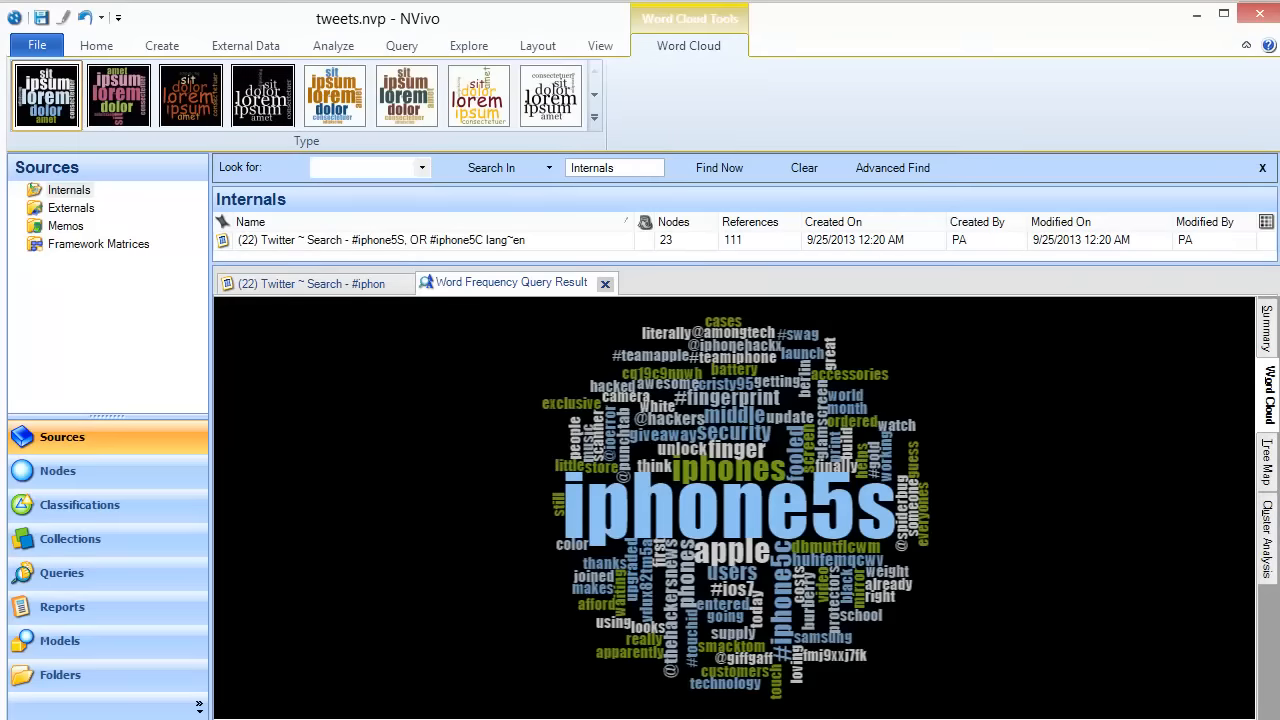
click(255, 108)
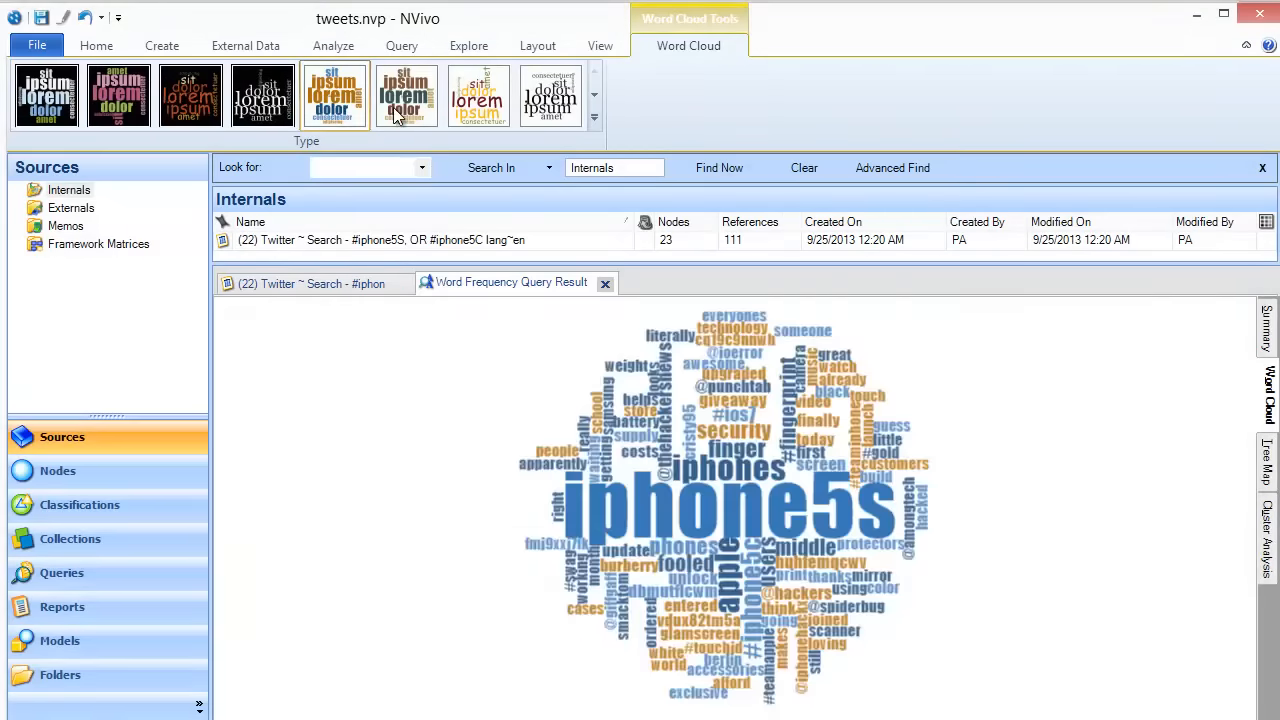
click(400, 105)
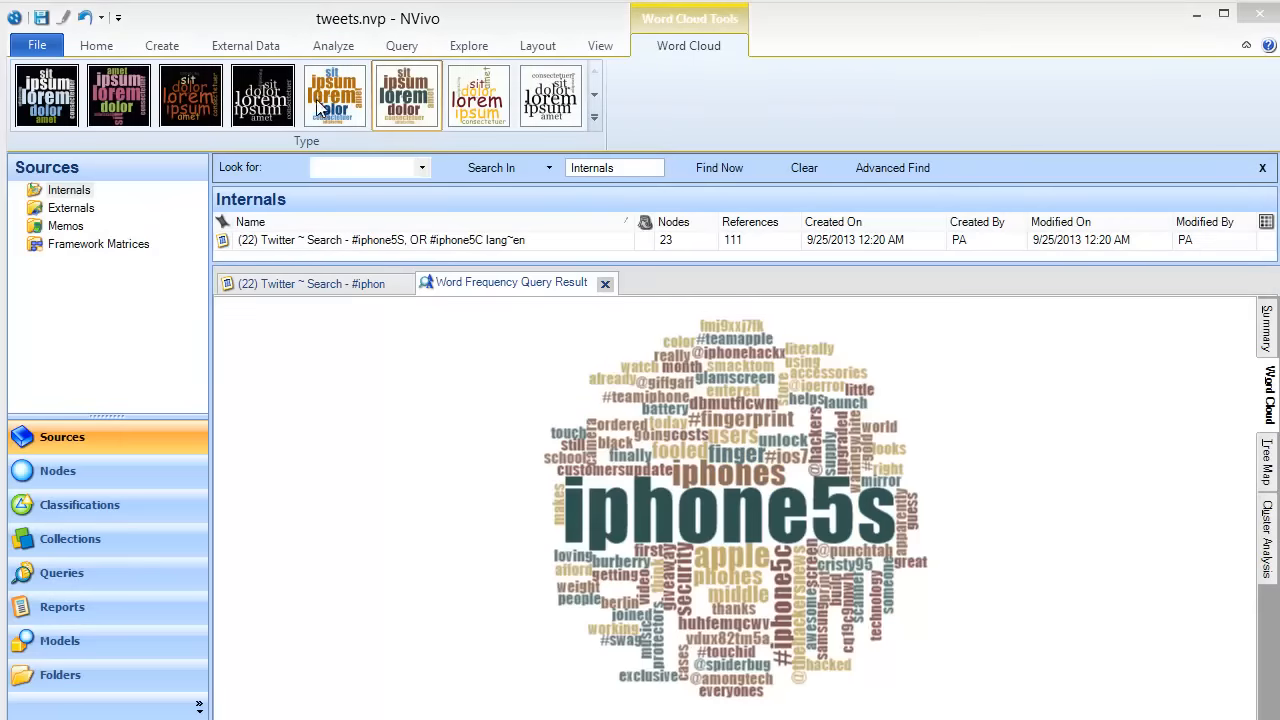
Step: Start a cluster analysis of nodes, clustered by word similarity with the Pearson correlation coefficient
click(468, 47)
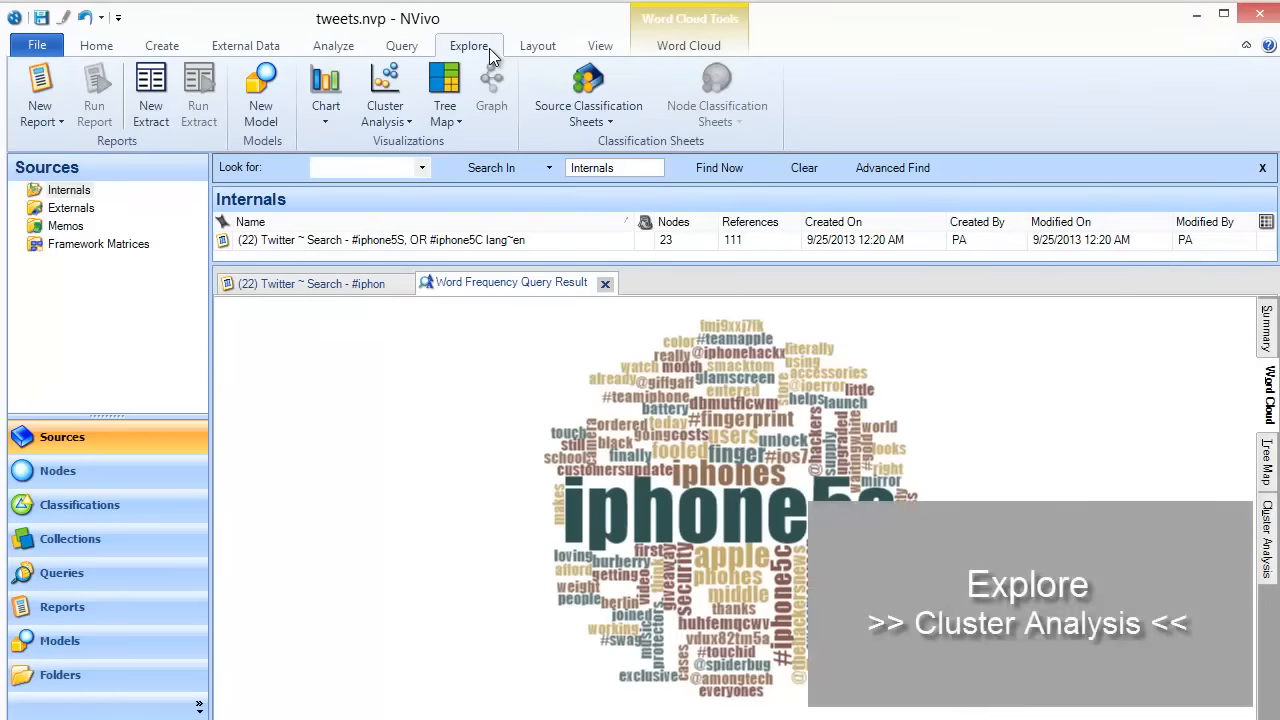
click(405, 118)
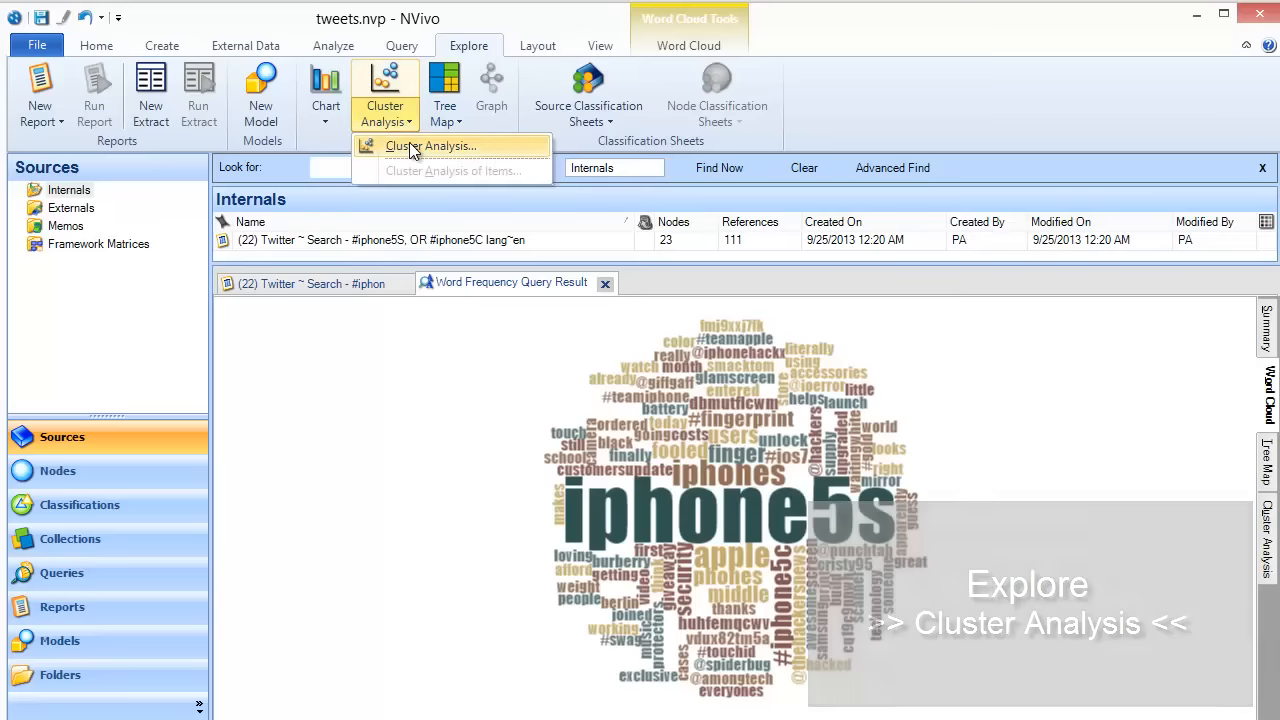
click(409, 146)
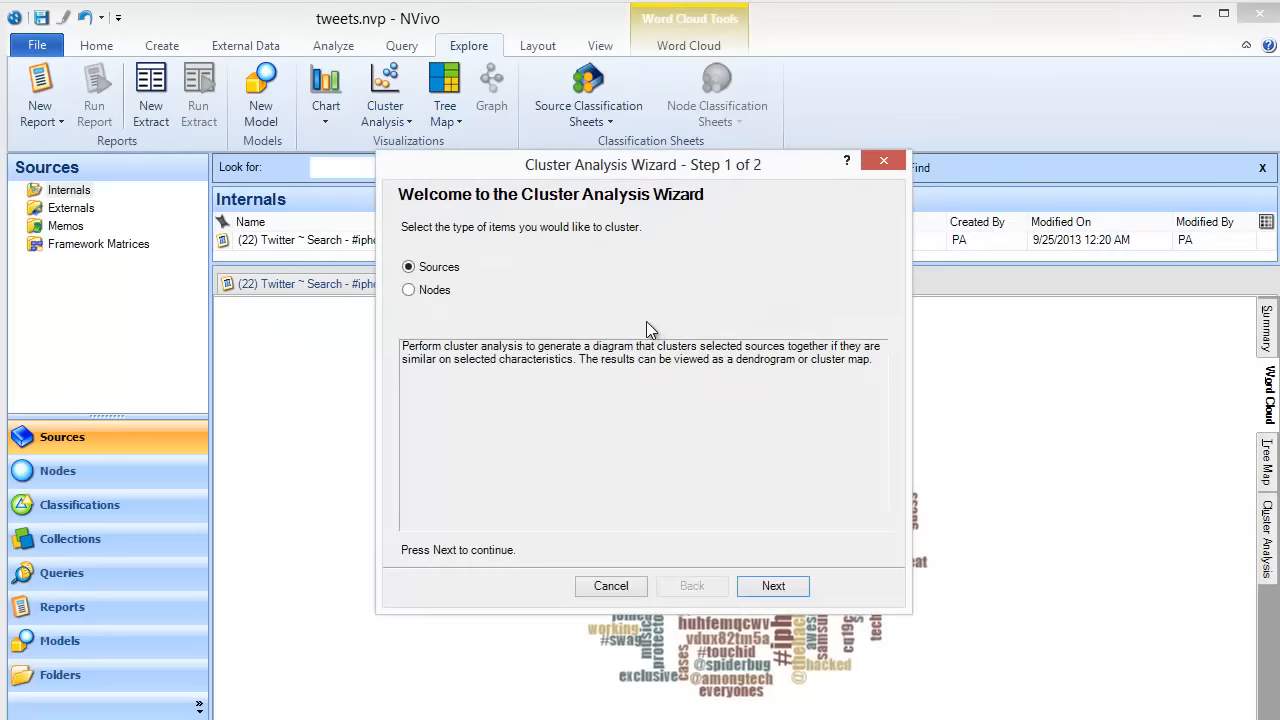
click(441, 290)
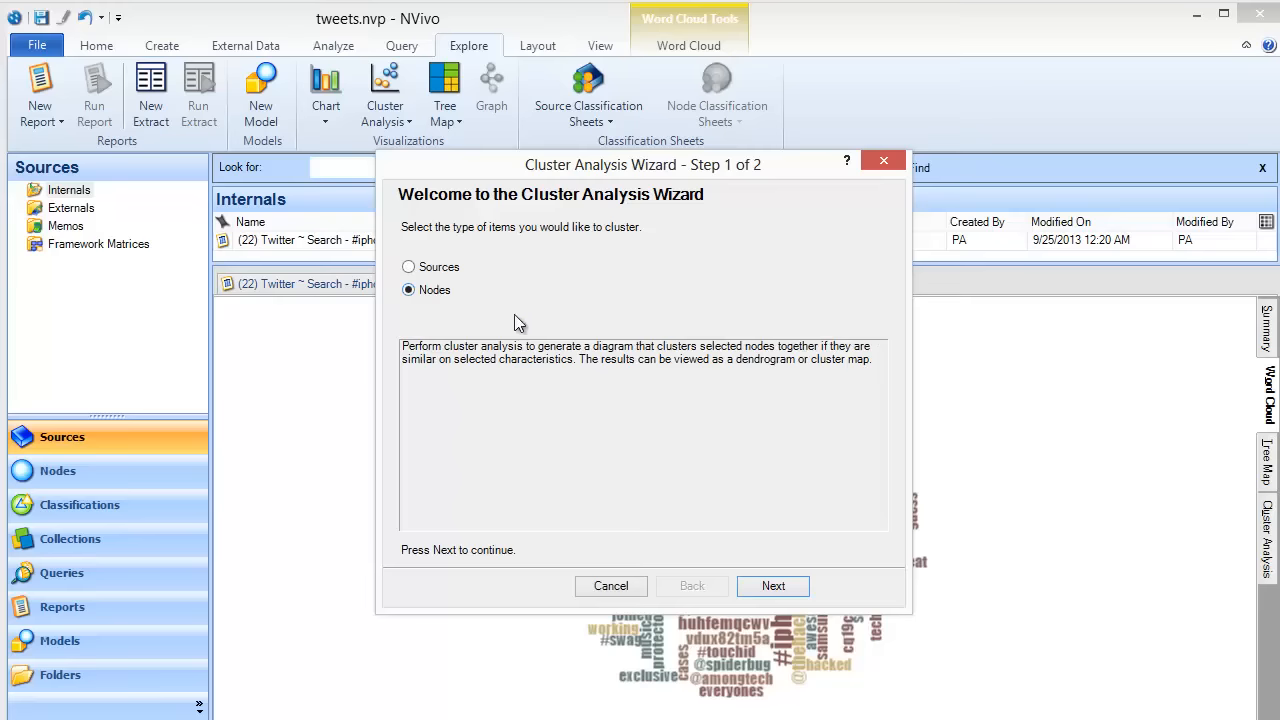
click(786, 588)
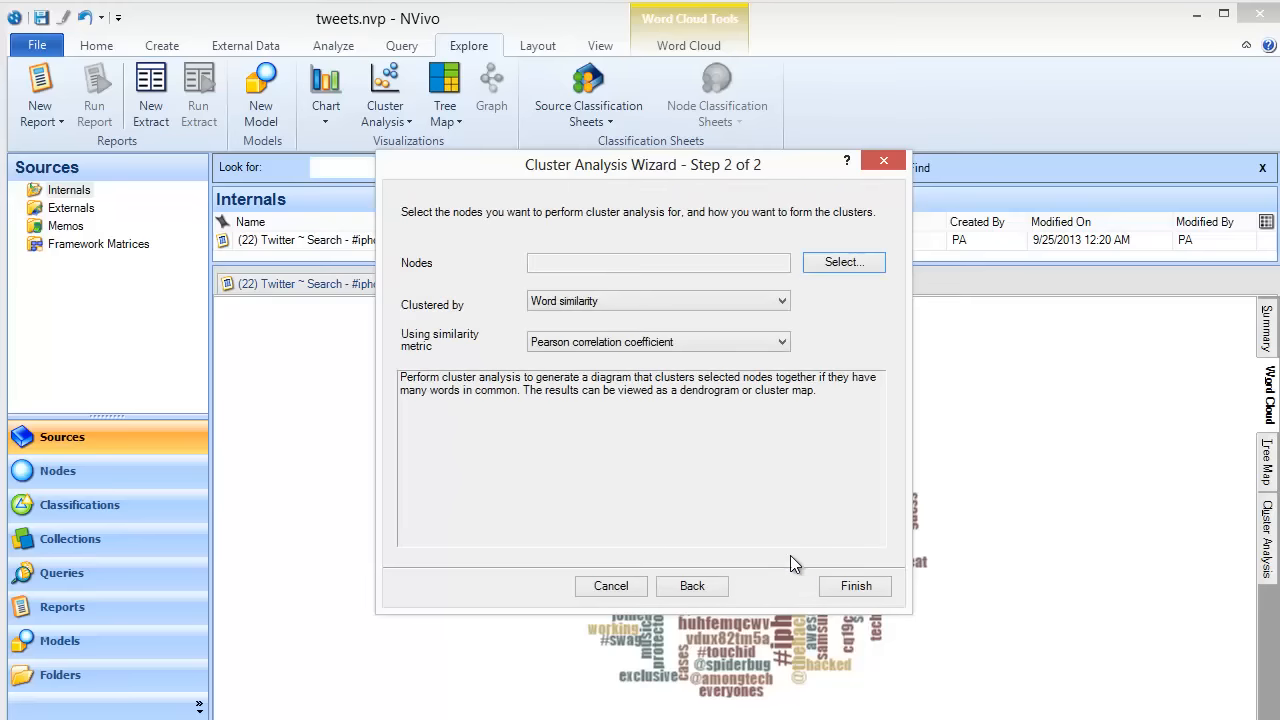
click(785, 302)
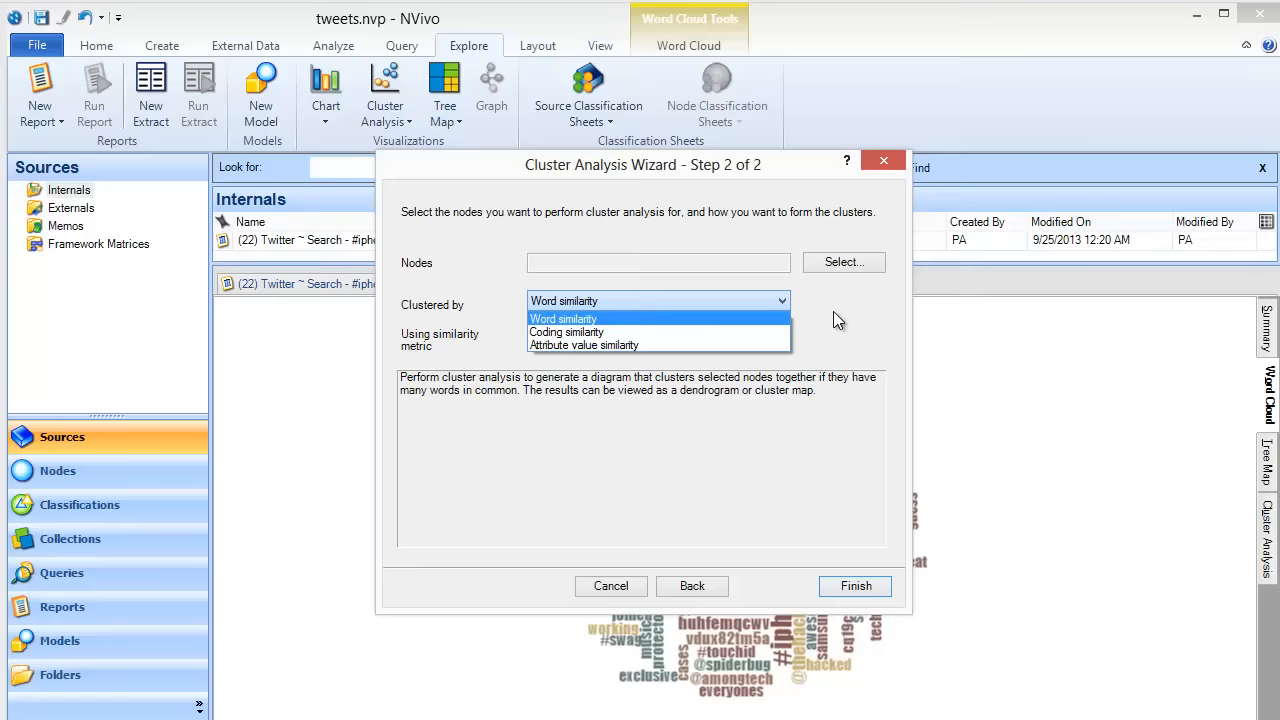
click(712, 318)
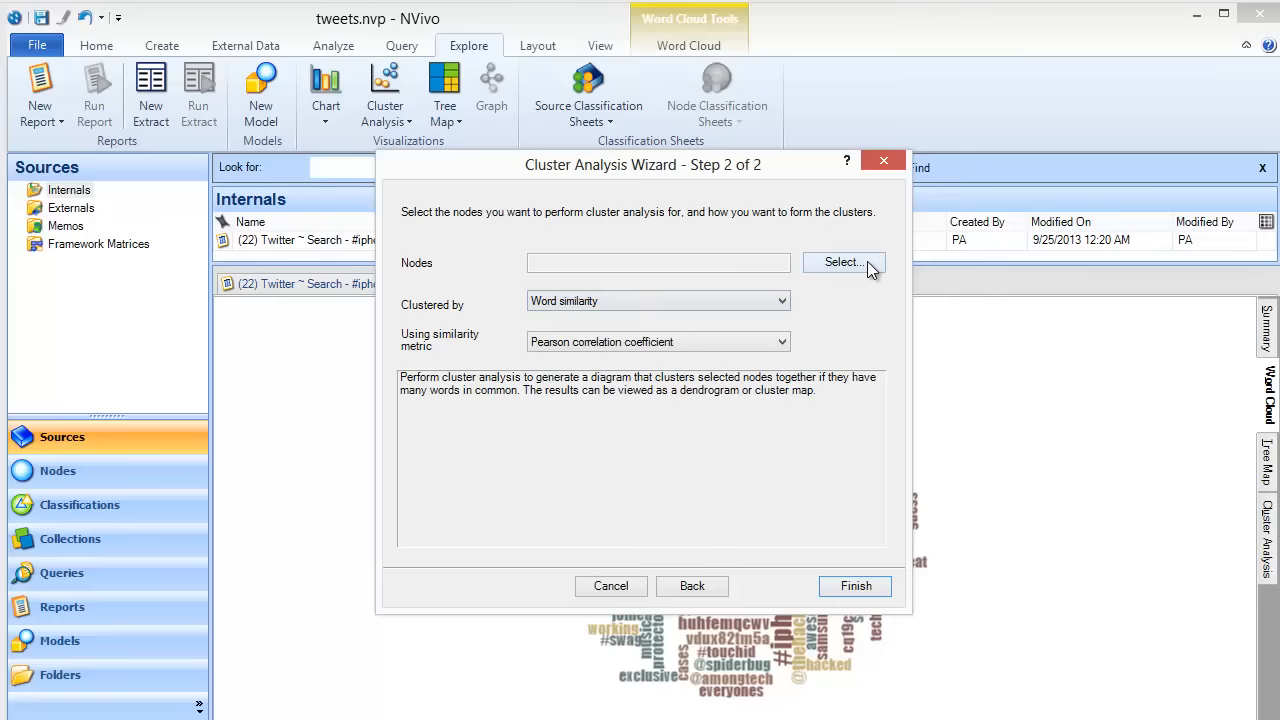
Step: Select the city and country nodes under Twitter > Location for the cluster analysis and generate the diagram
click(865, 262)
click(437, 268)
click(456, 268)
click(457, 296)
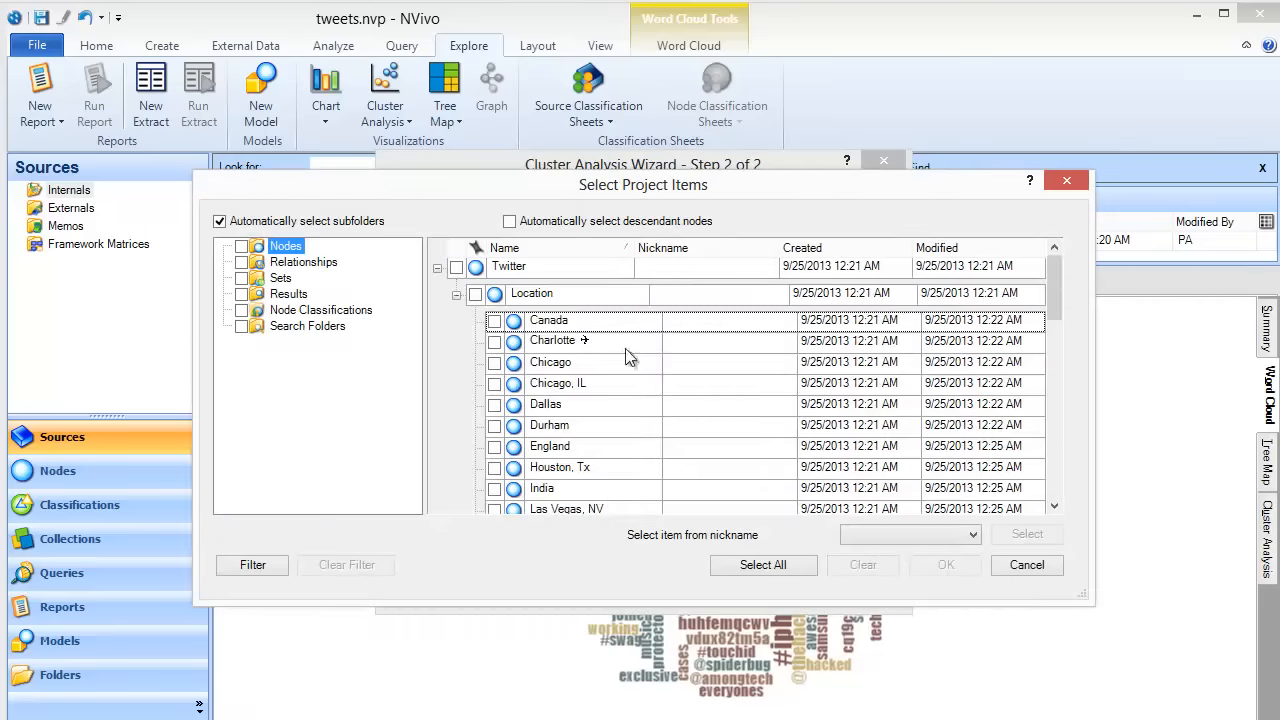
click(495, 322)
click(494, 343)
click(493, 365)
click(493, 385)
click(492, 406)
click(492, 427)
click(494, 491)
scroll(494, 491, down, 3)
click(494, 352)
click(494, 373)
click(494, 394)
click(493, 415)
click(492, 436)
click(492, 458)
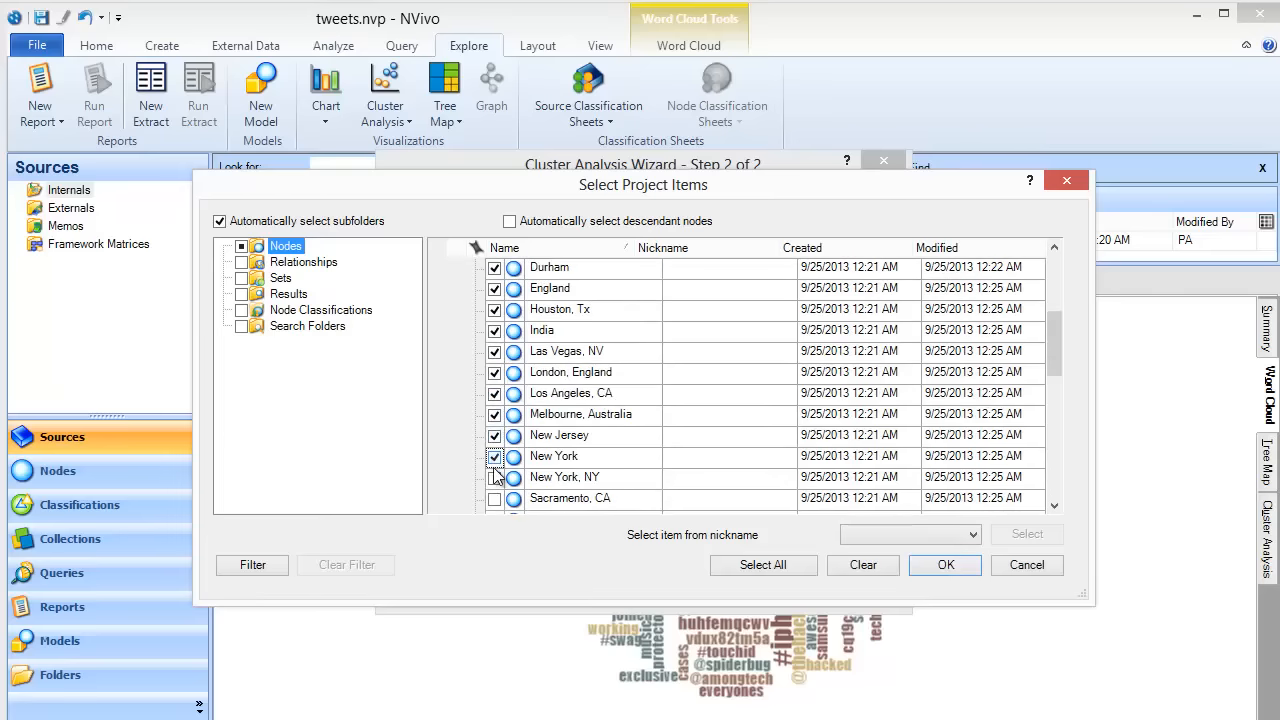
click(955, 564)
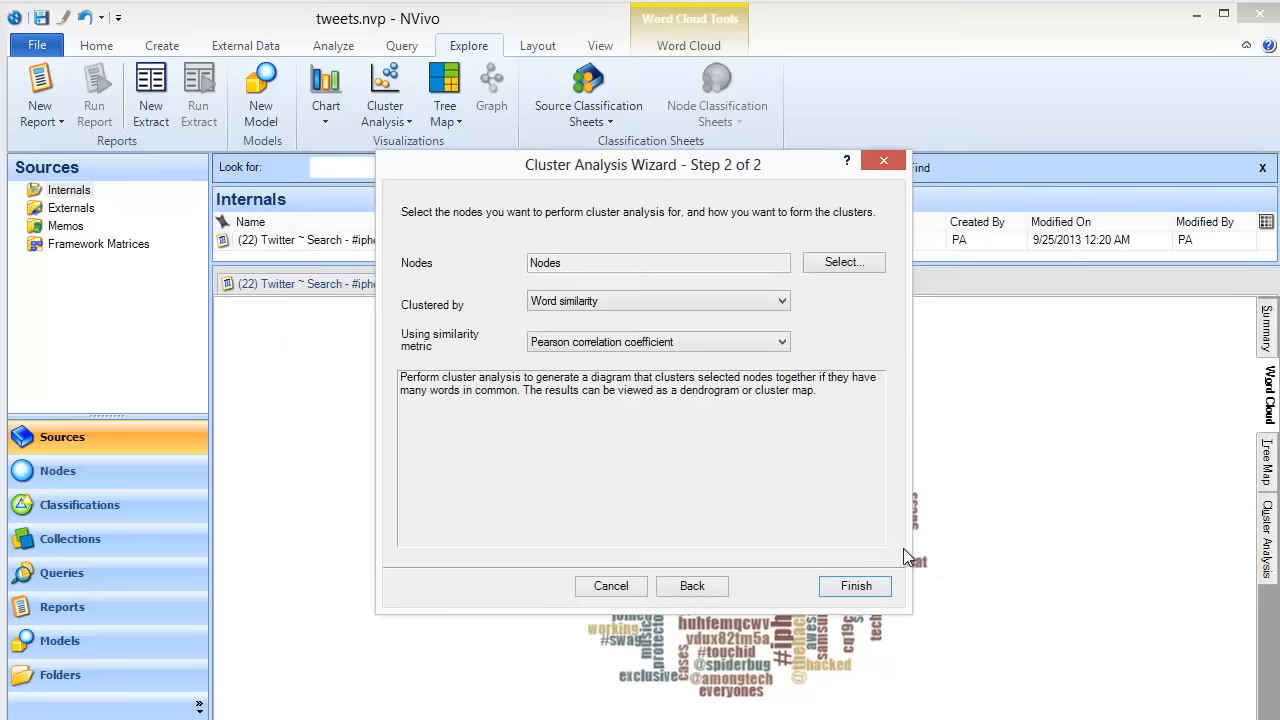
click(849, 588)
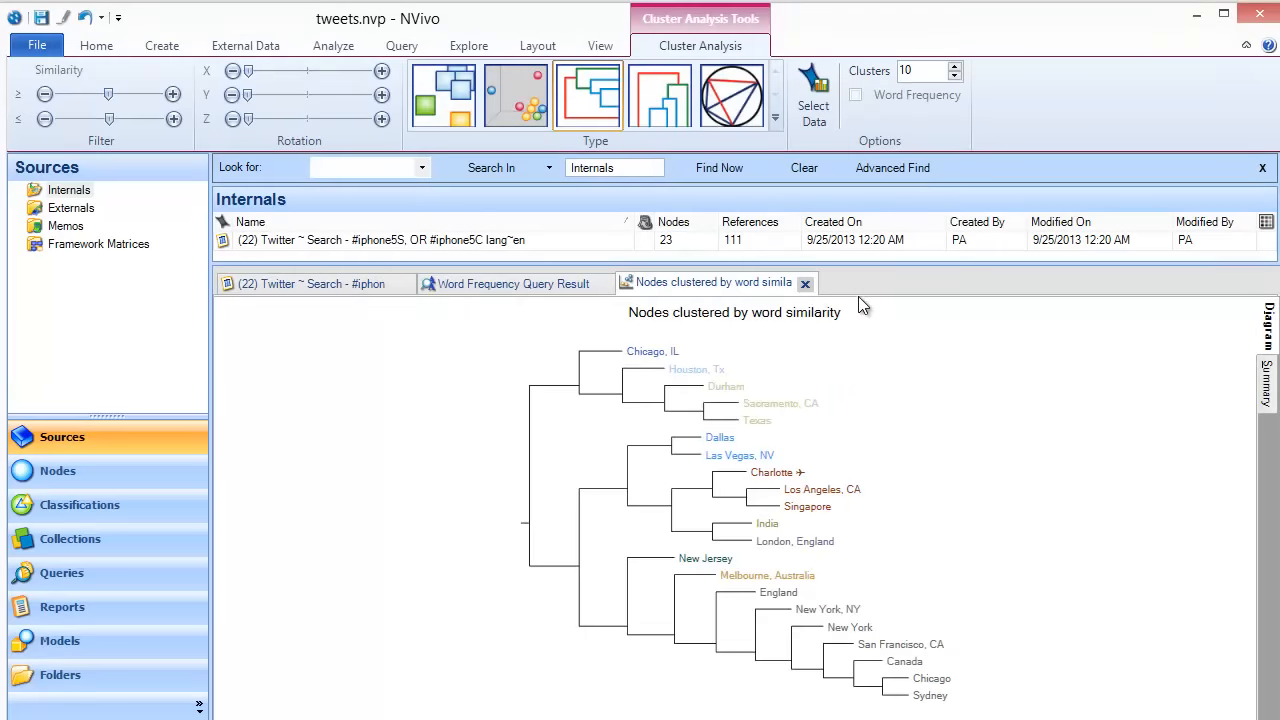
Step: Enlarge the cluster diagram and view it as a 2D cluster map and as a 3D cluster map rotated to different angles
drag(857, 266, 857, 242)
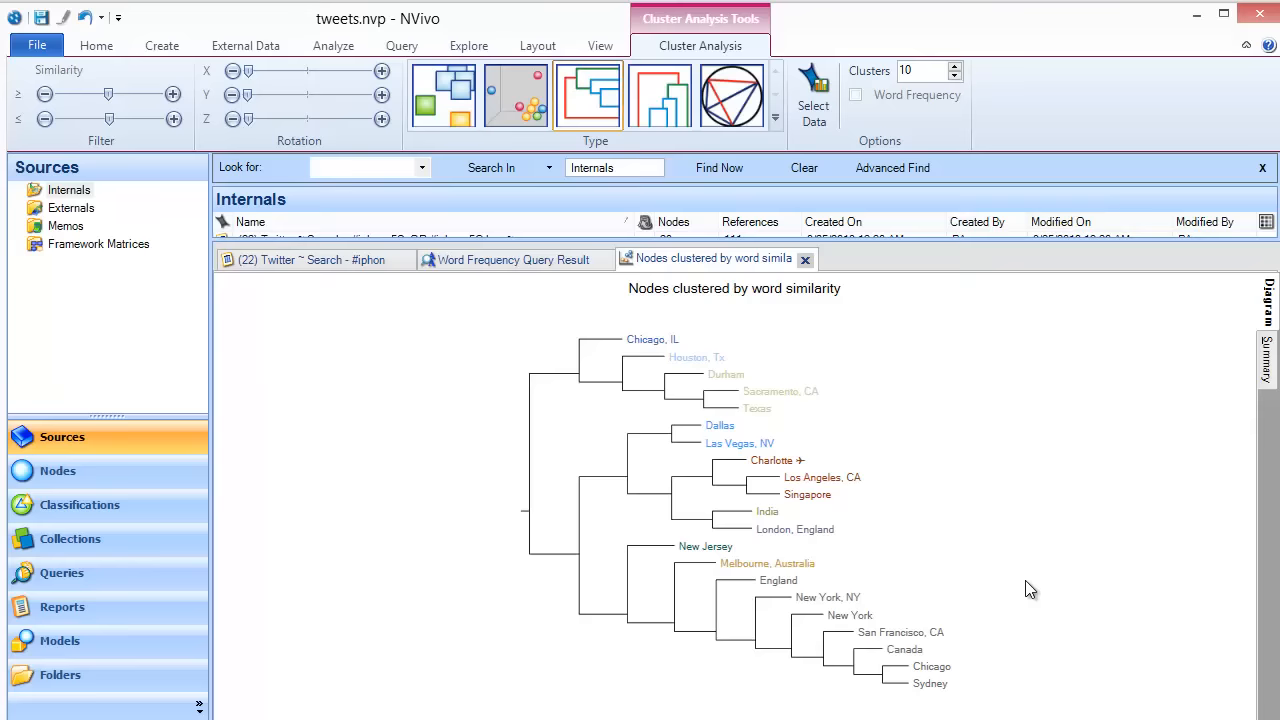
click(451, 117)
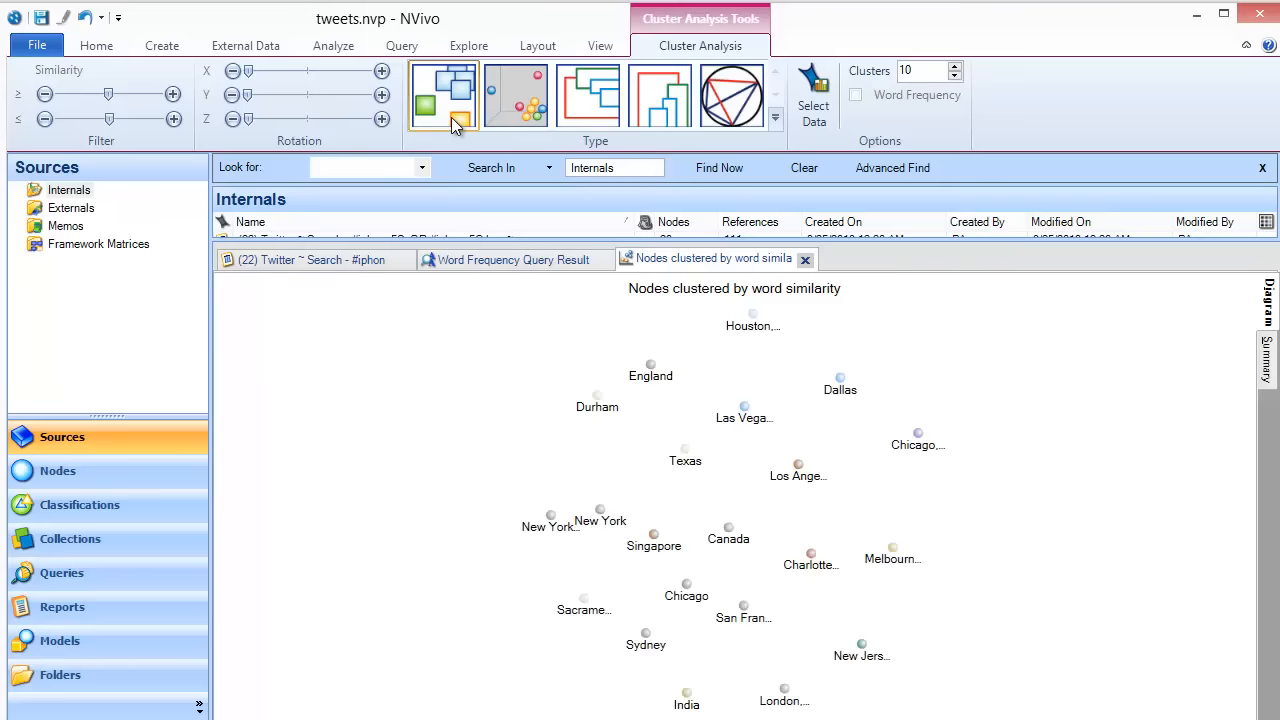
click(510, 113)
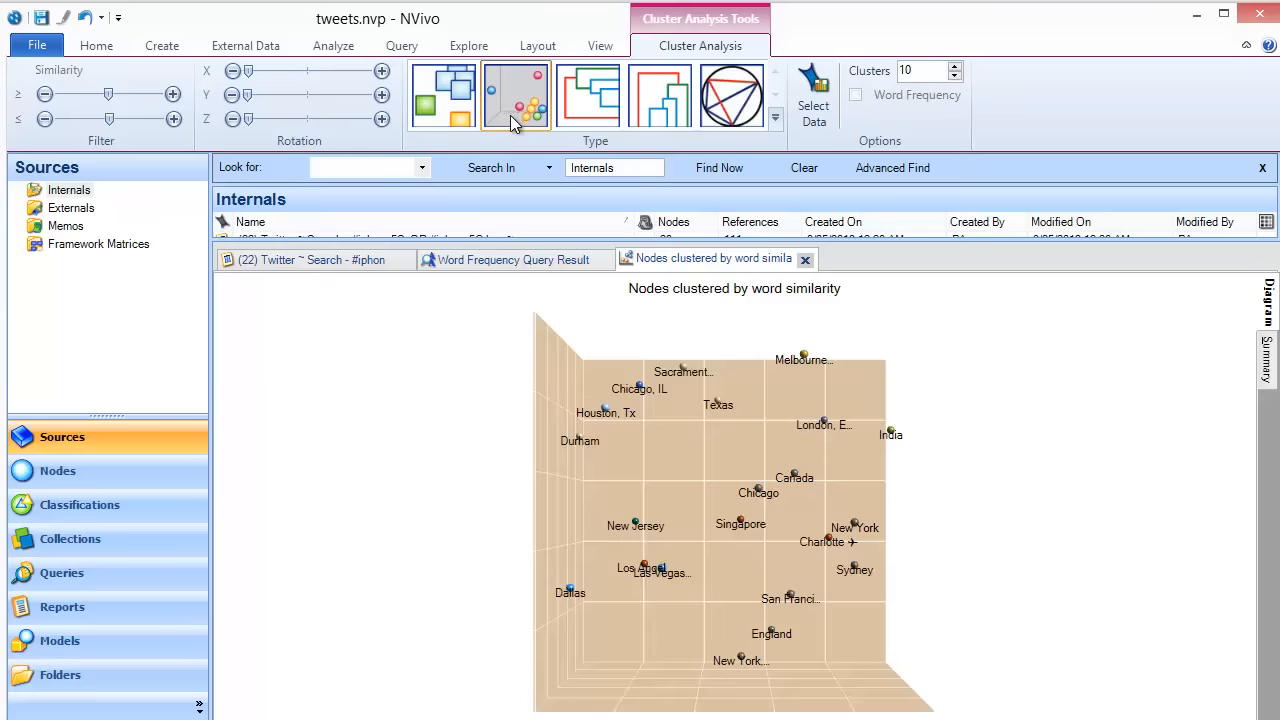
drag(840, 659, 755, 670)
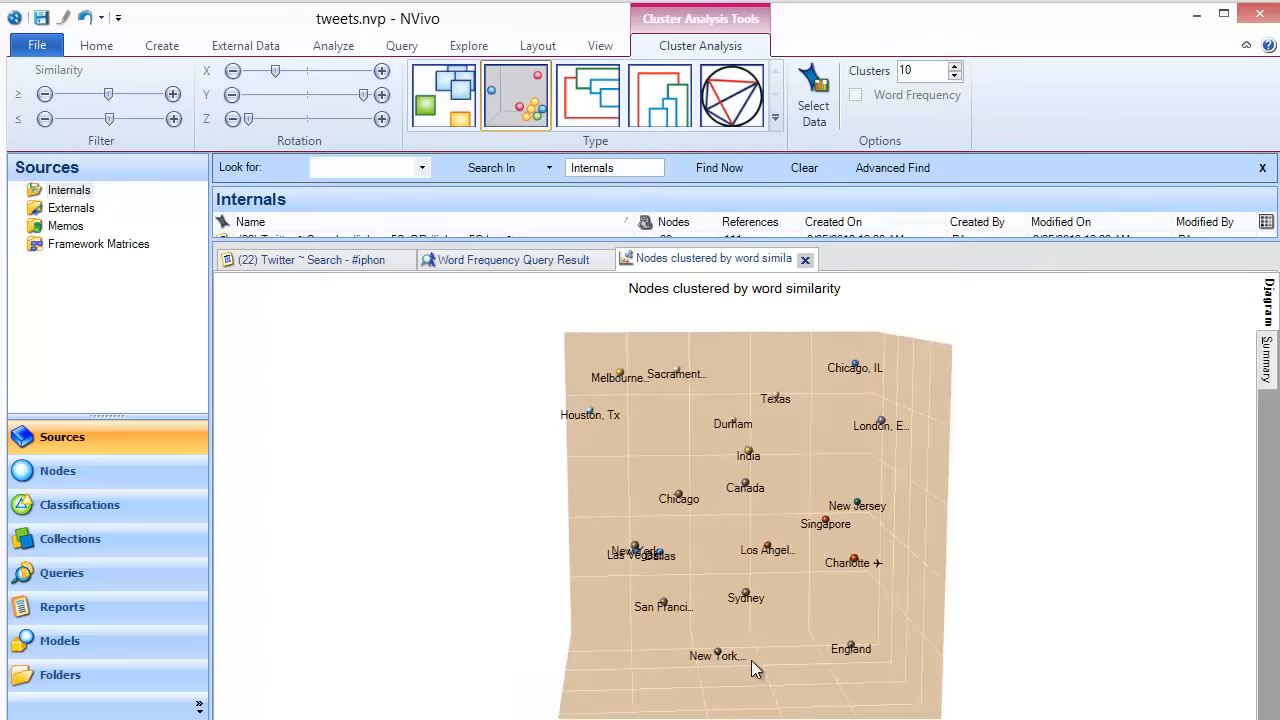
drag(815, 617, 867, 590)
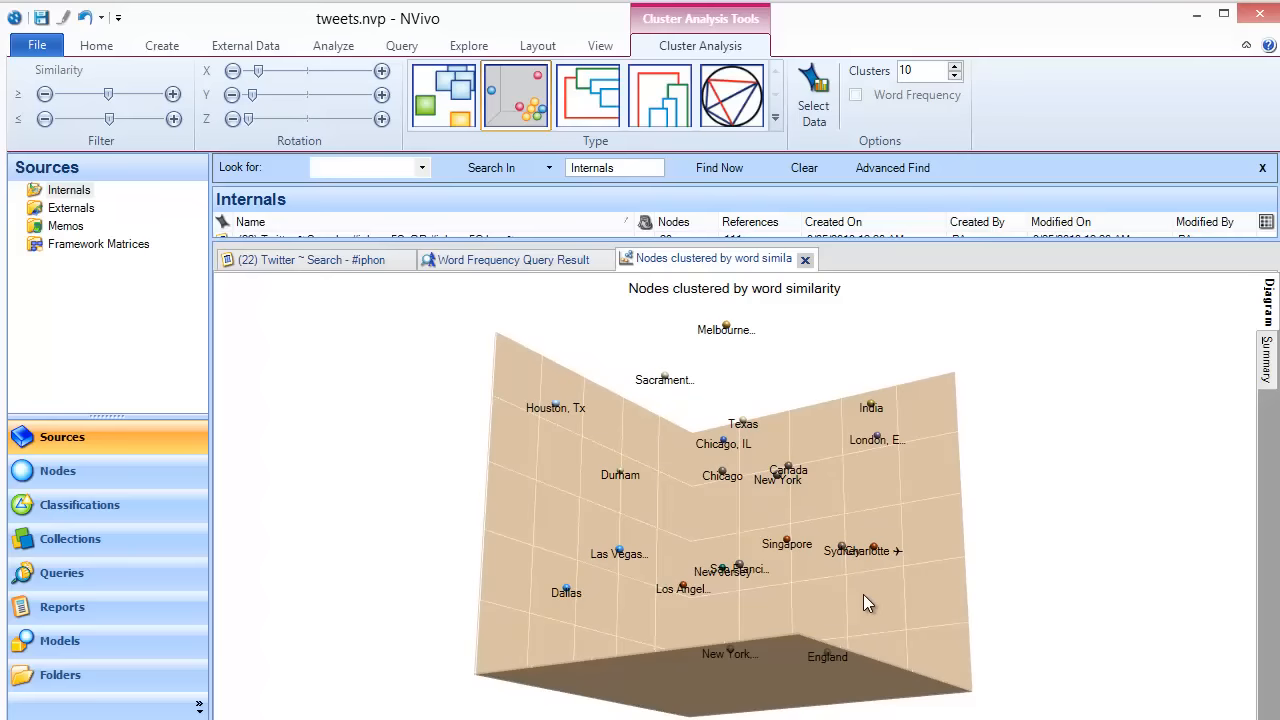
Step: Set up a text search query for "iphone" in the text of selected items created or modified by any user
click(413, 50)
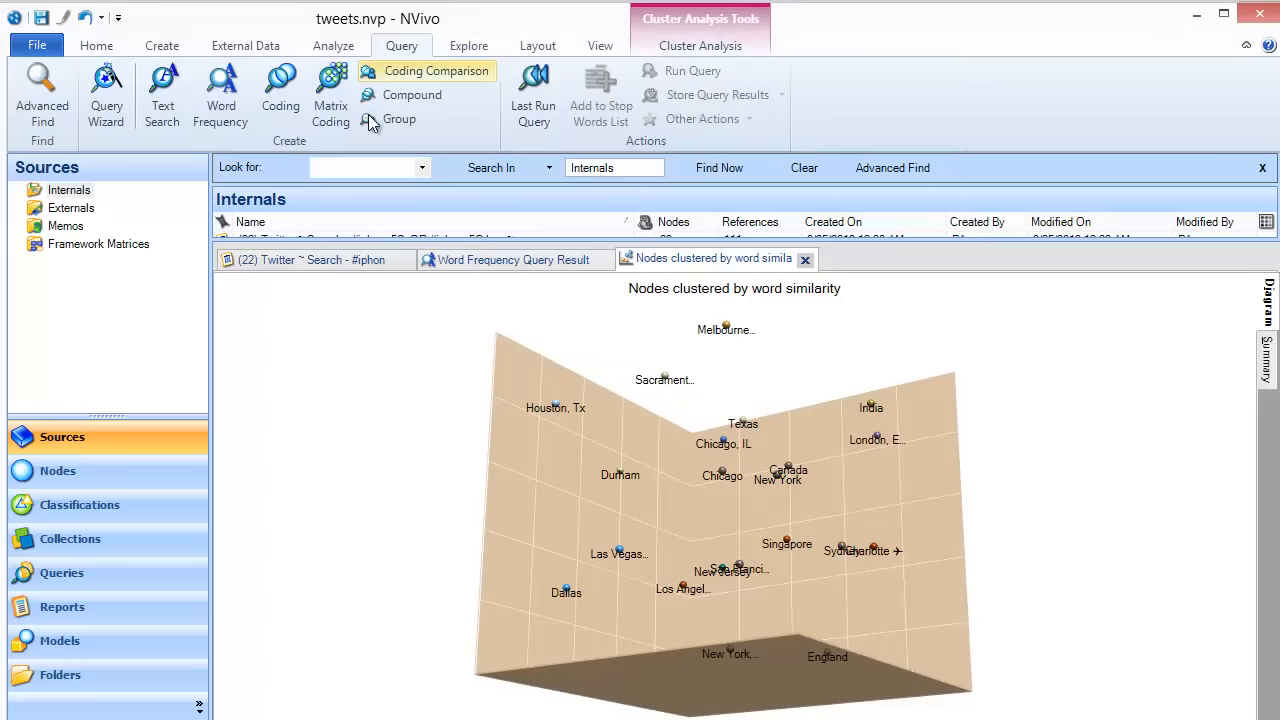
click(183, 119)
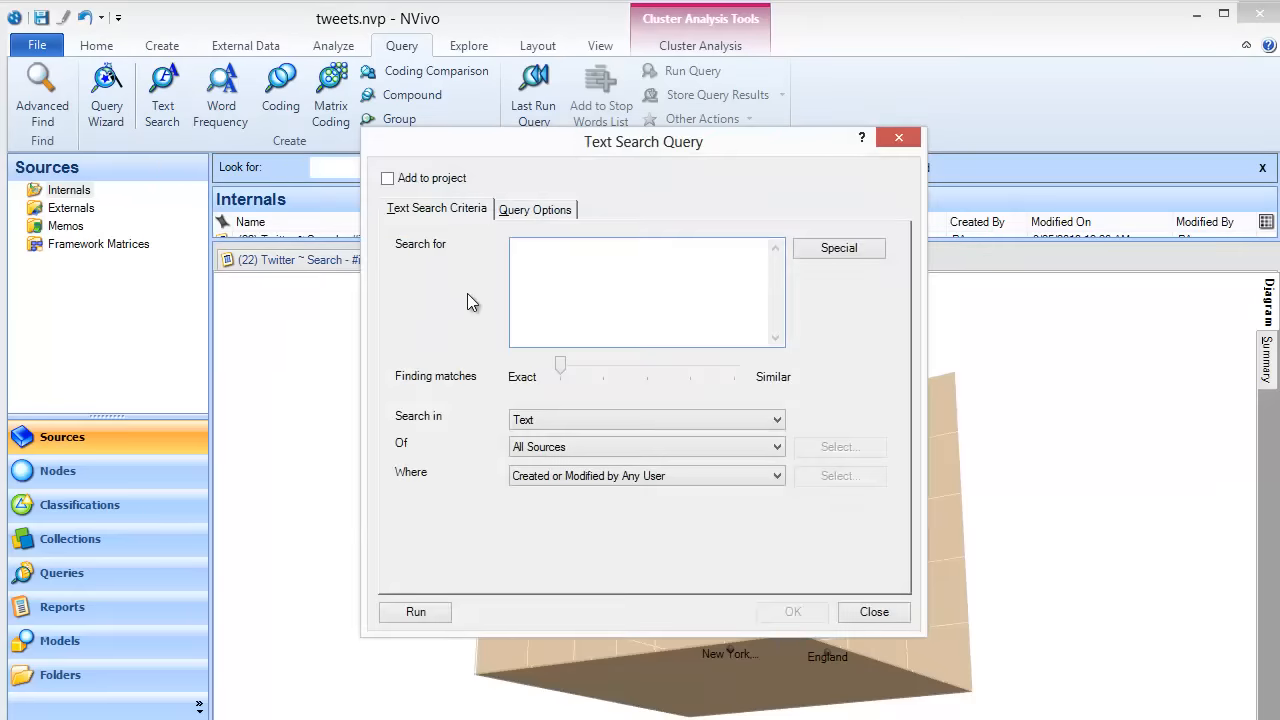
text(iphone)
click(660, 419)
click(649, 440)
click(643, 450)
click(645, 474)
Step: Choose the Twitter search dataset under Internals as the item to search and run the text search query
click(840, 447)
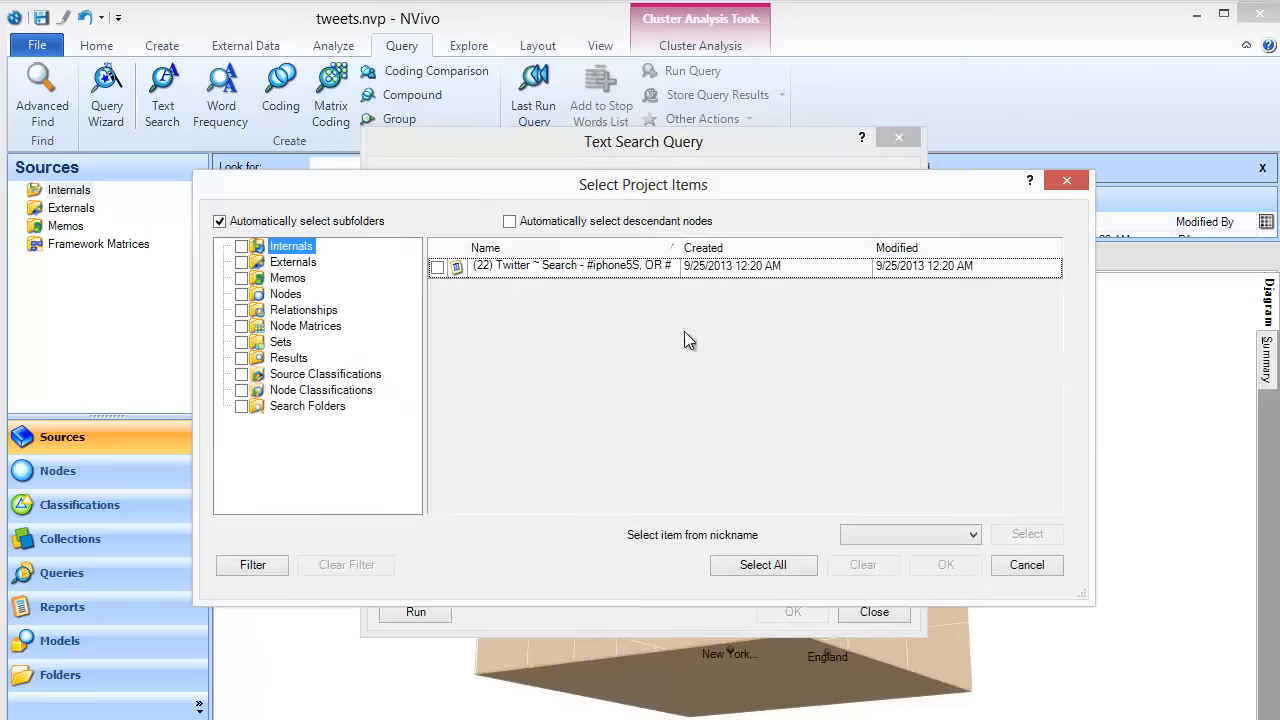
click(437, 267)
click(940, 564)
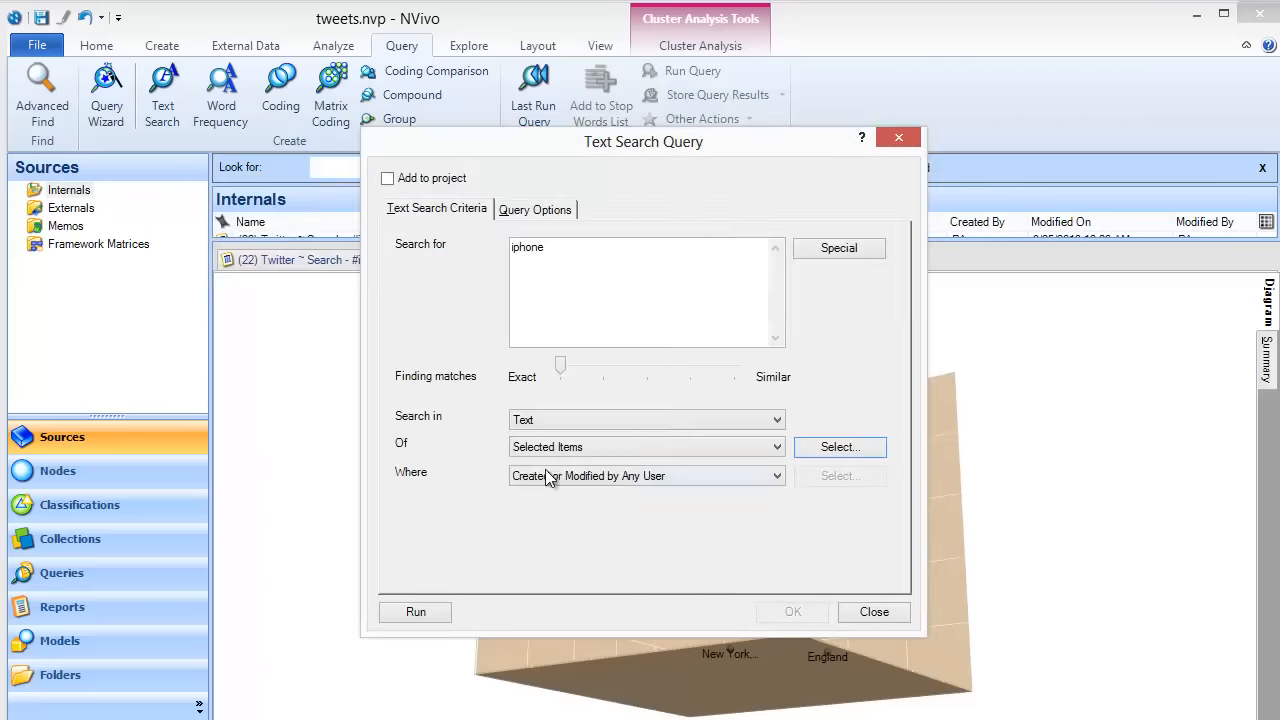
click(432, 612)
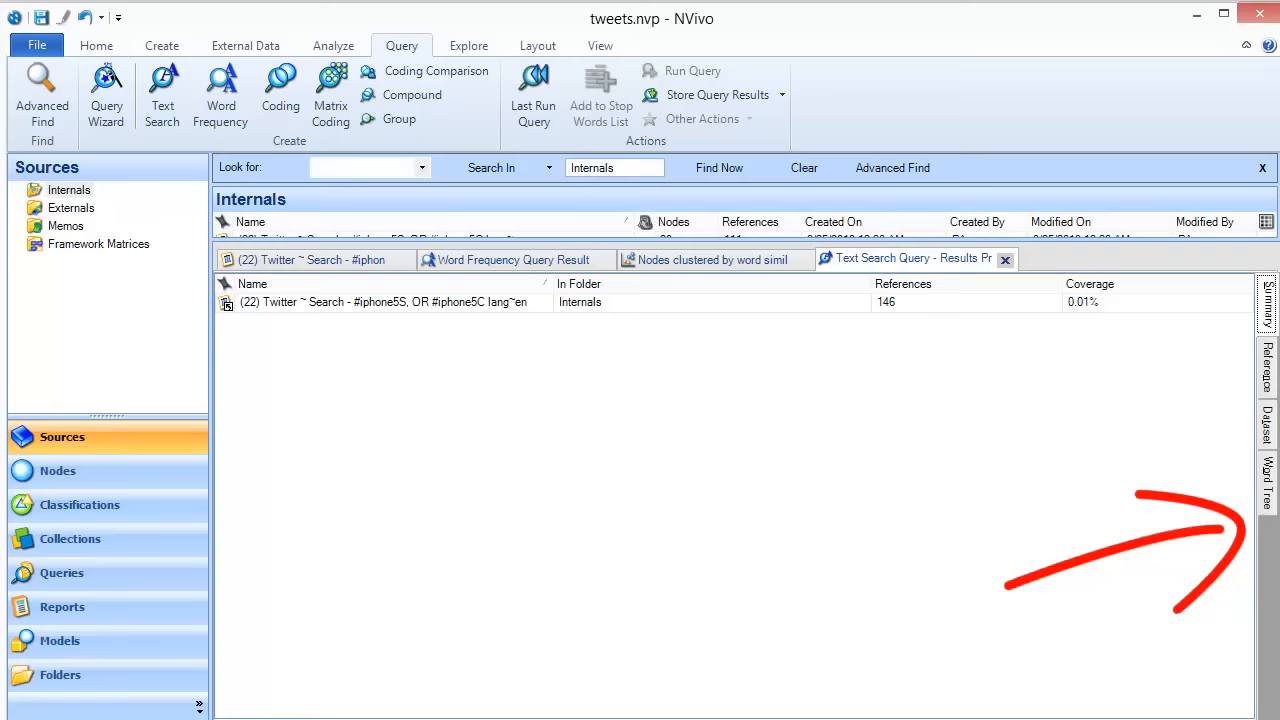
Step: Display the "iphone" results as a word tree, zoom it out and highlight the "5s" branch to trace its connected phrases
click(1268, 483)
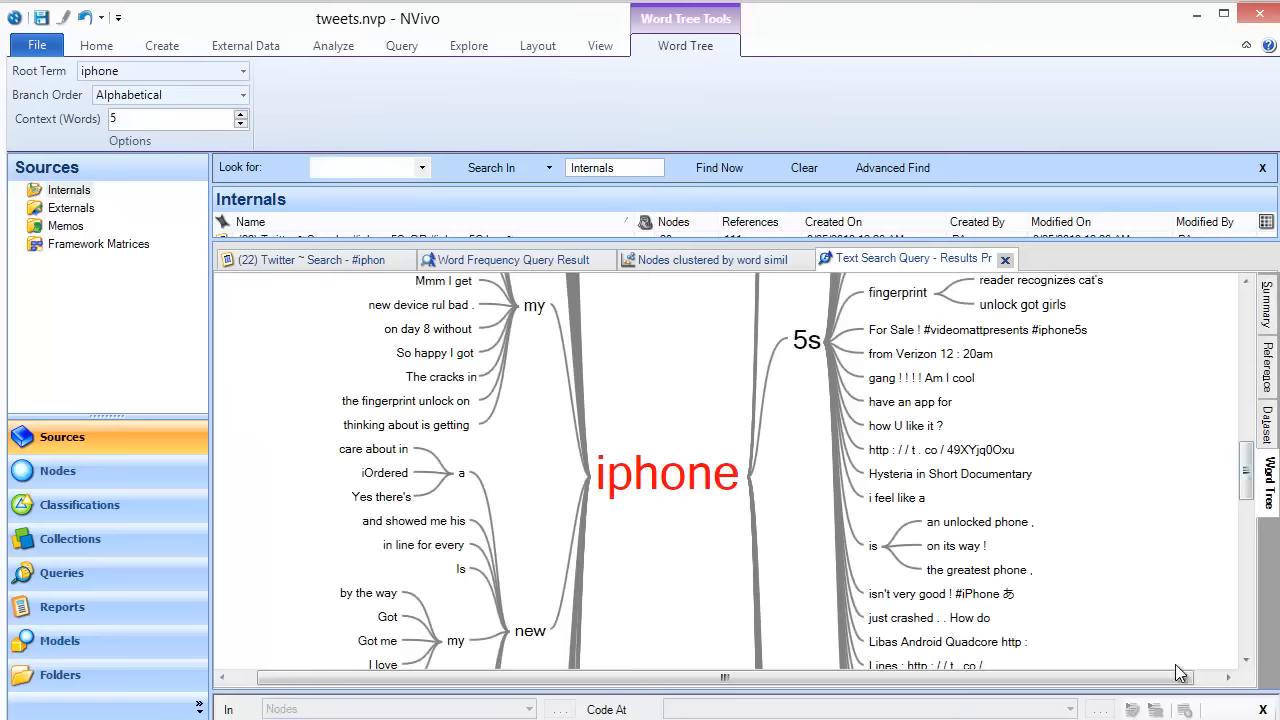
scroll(1172, 580, down, 3)
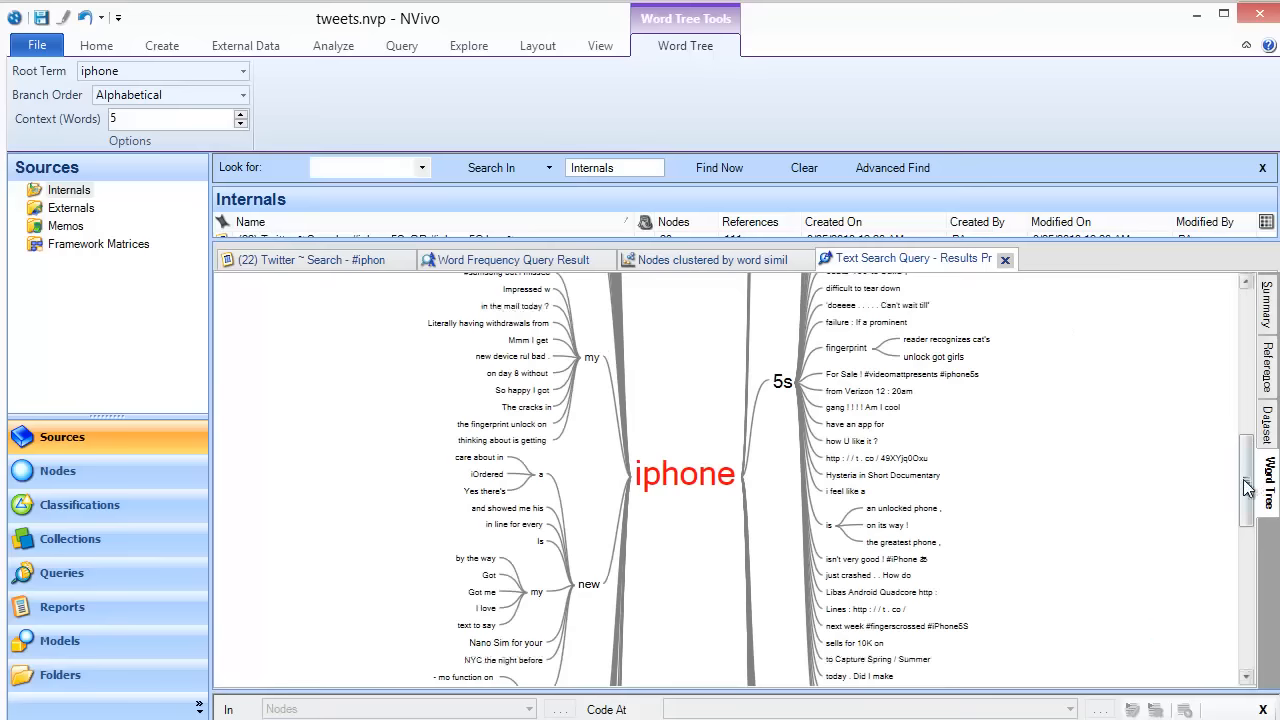
drag(1246, 486, 1194, 467)
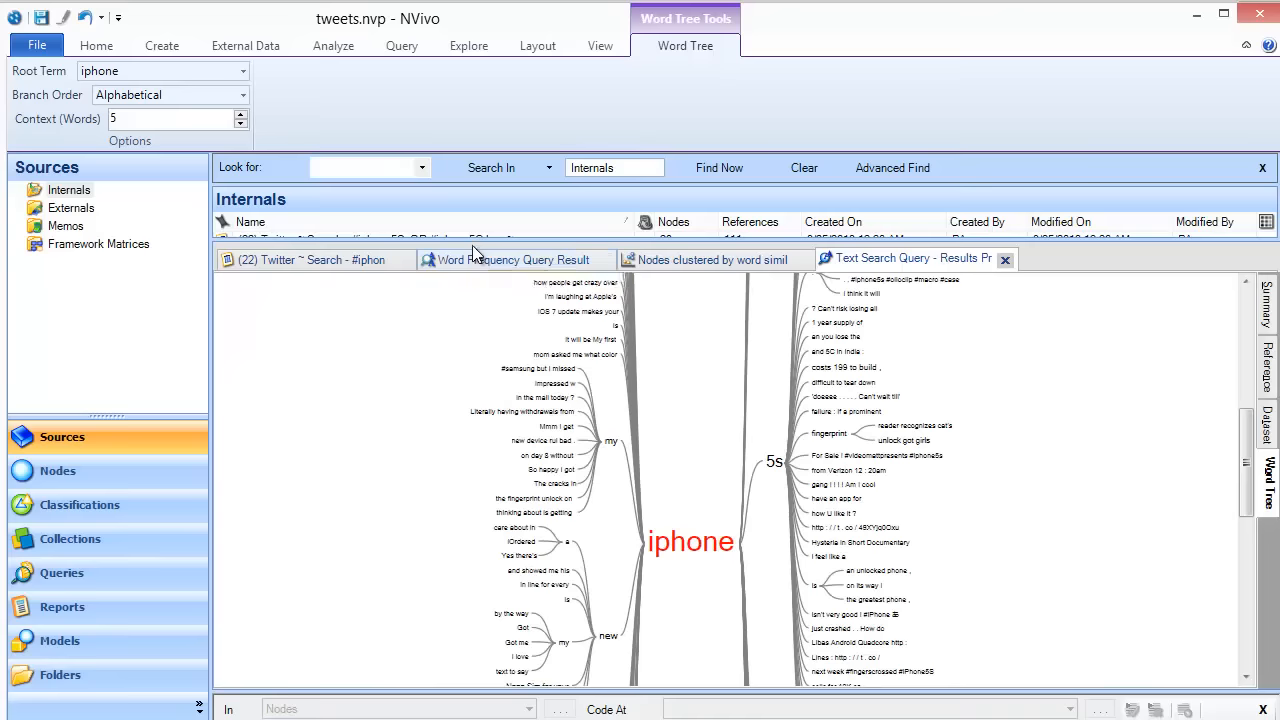
click(774, 468)
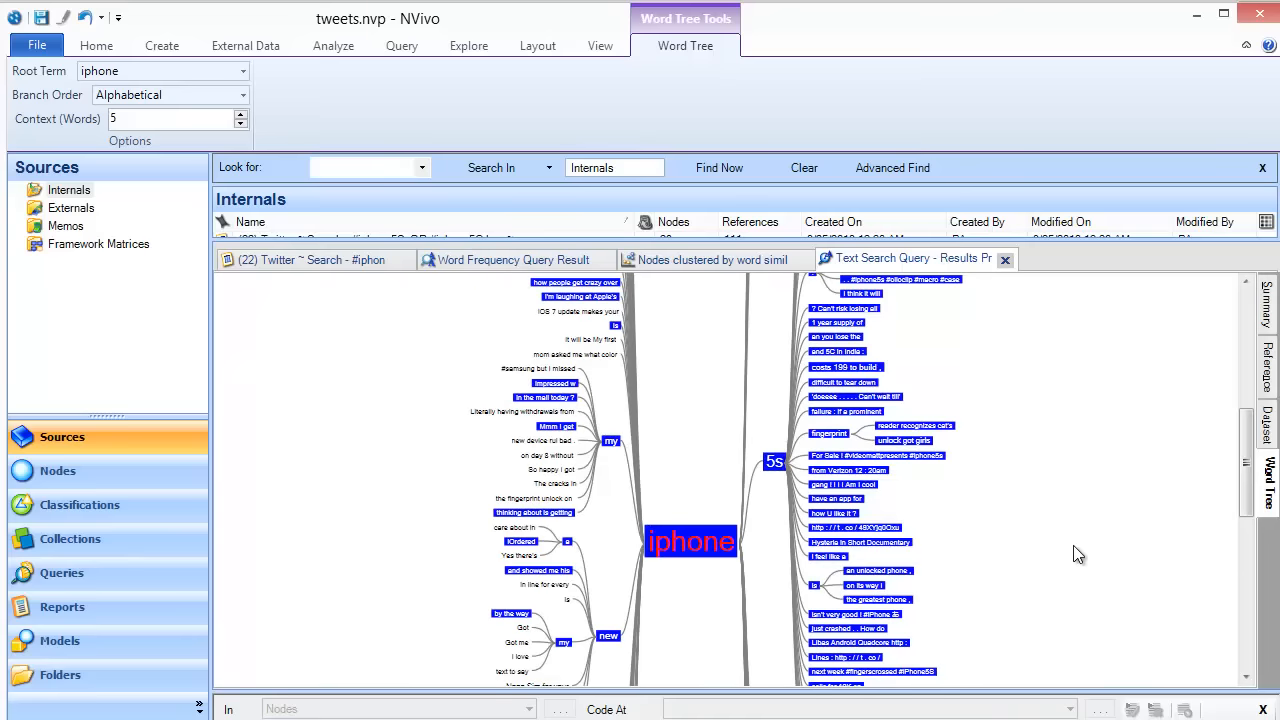
click(686, 601)
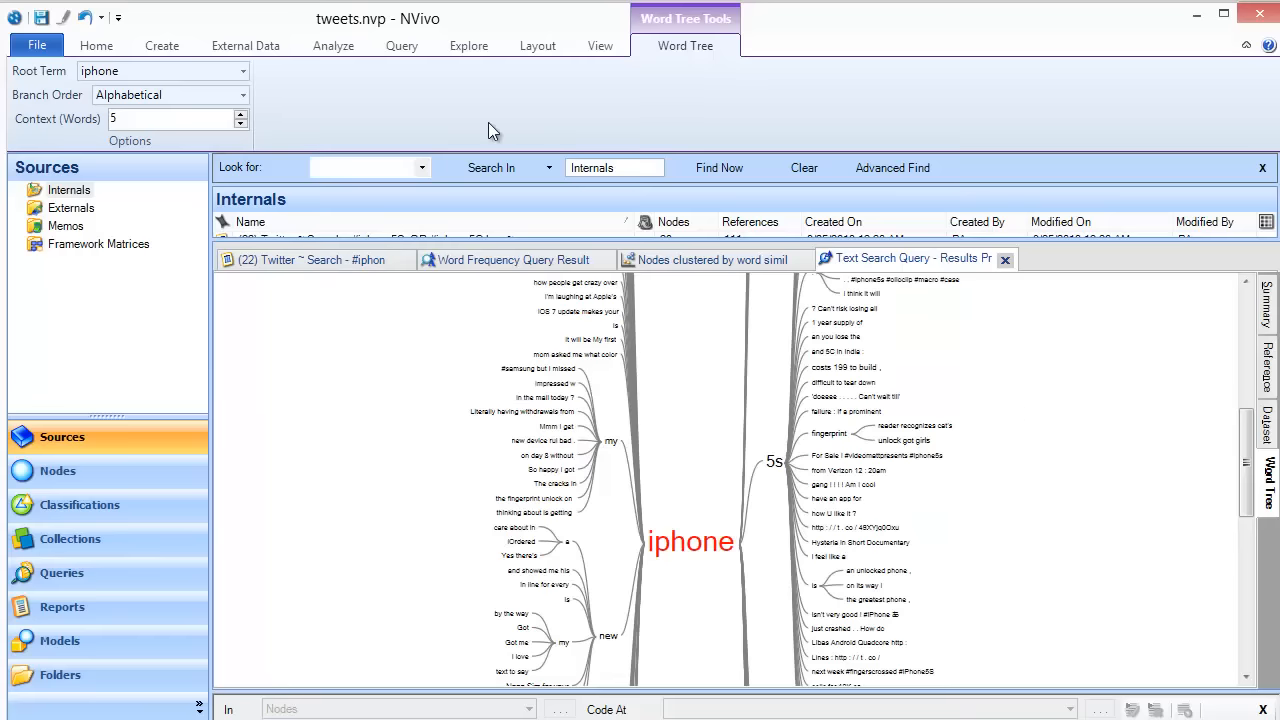
Step: Rerun the last text search query with the term "sensor" and enlarge its word tree
click(402, 46)
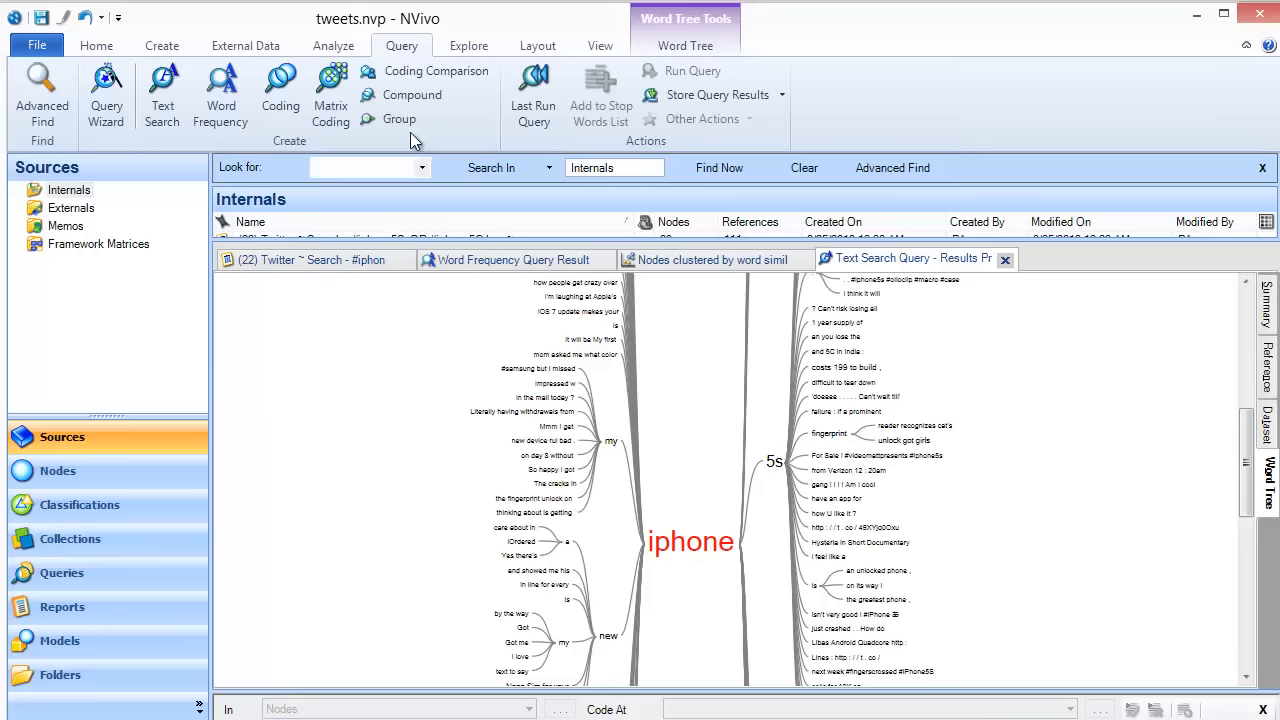
click(533, 100)
text(sensor)
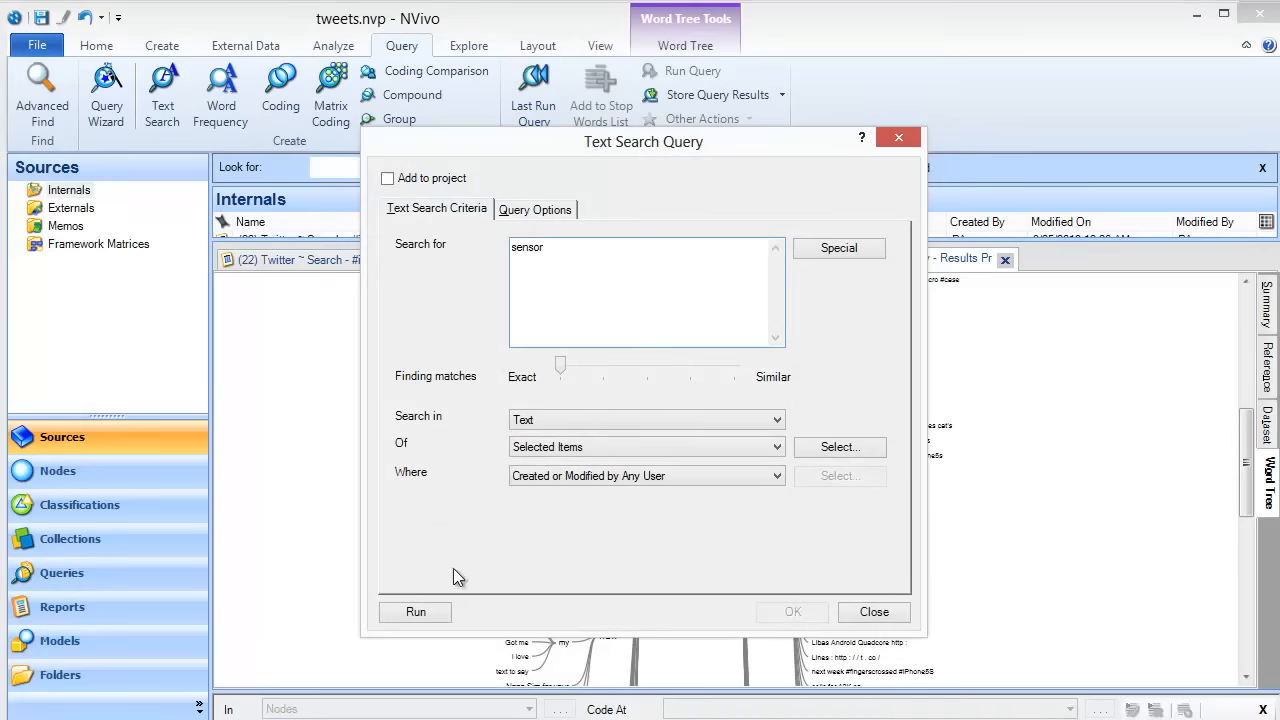
click(415, 611)
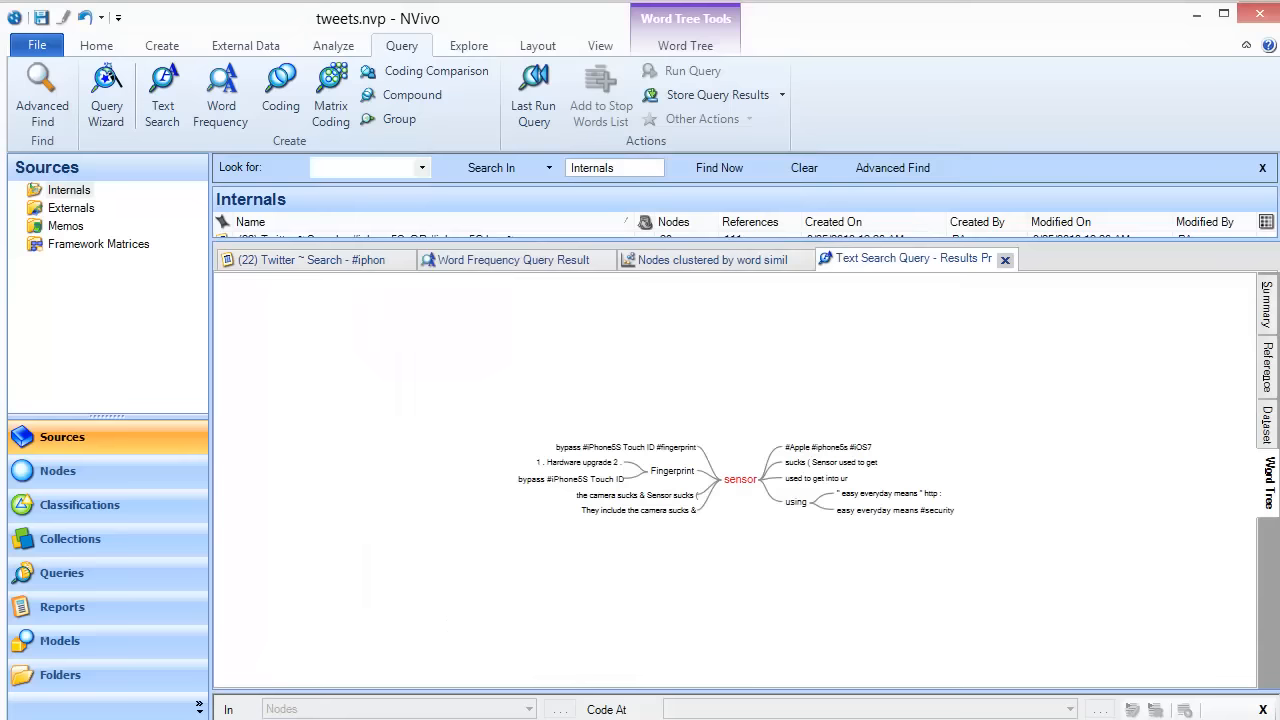
scroll(740, 480, up, 5)
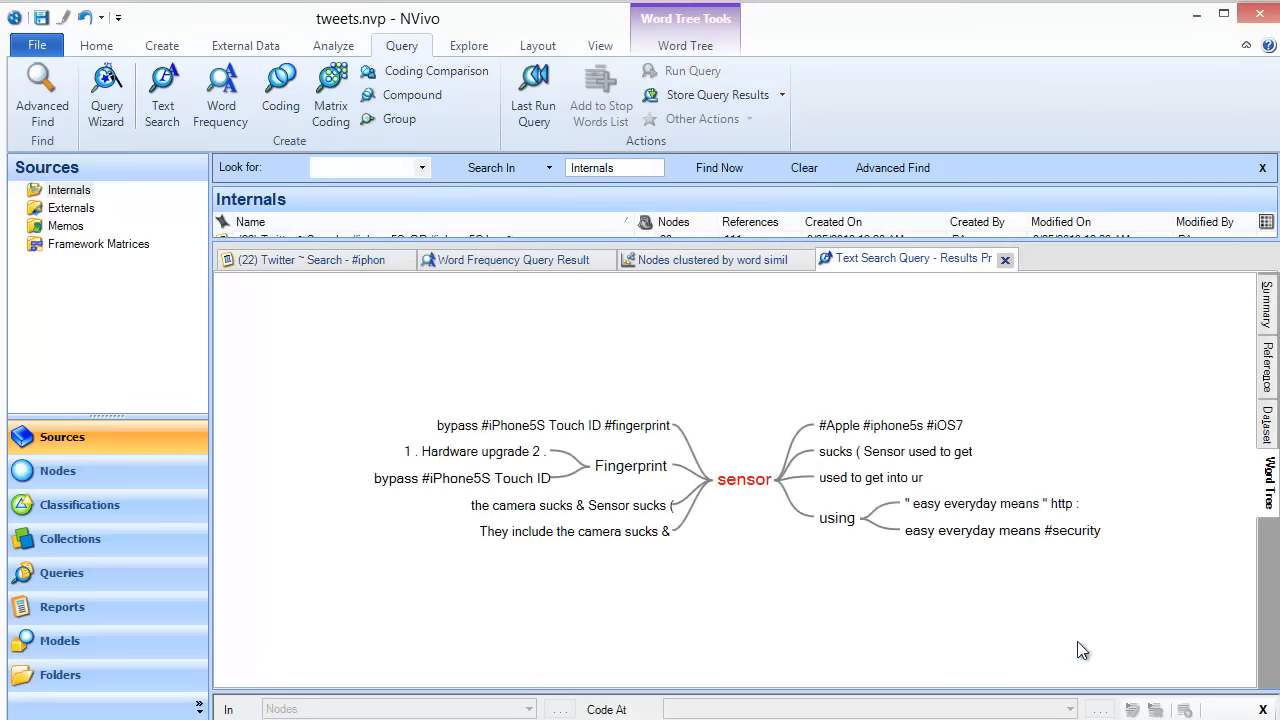
Step: Read through the tweets that mention "sensor" in the reference view and return to the word tree
click(1268, 370)
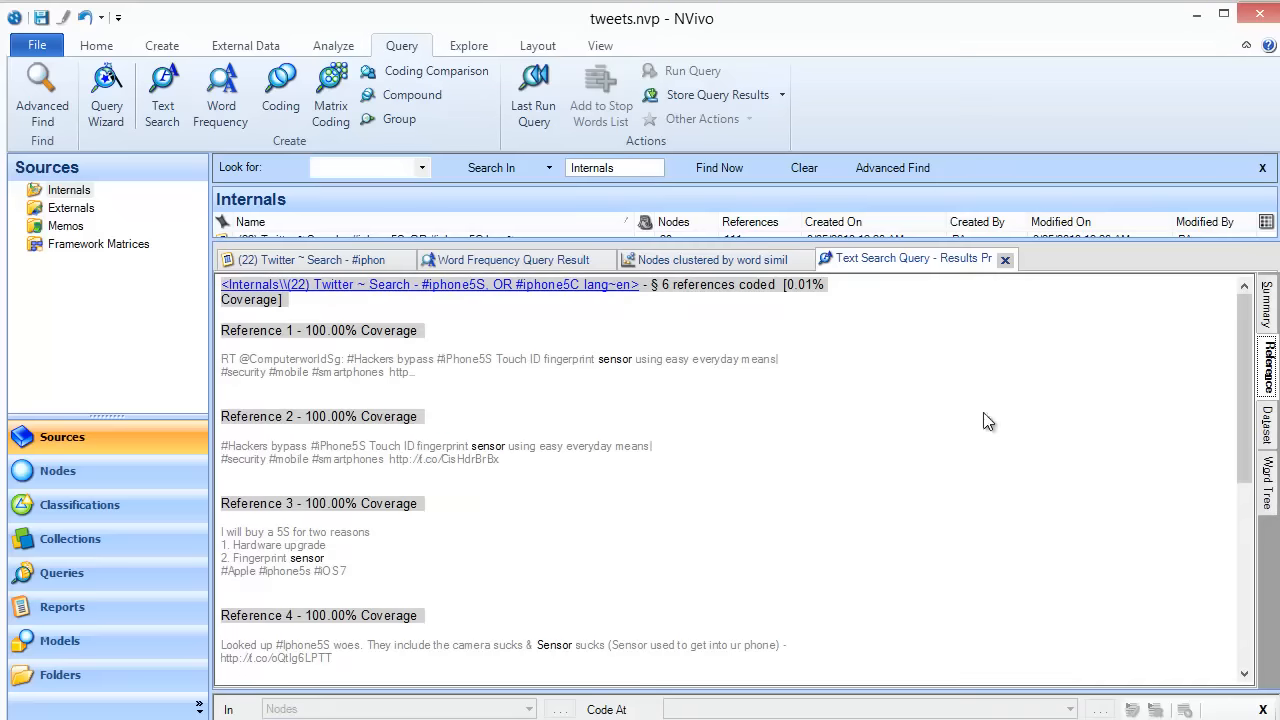
drag(1248, 473, 1248, 572)
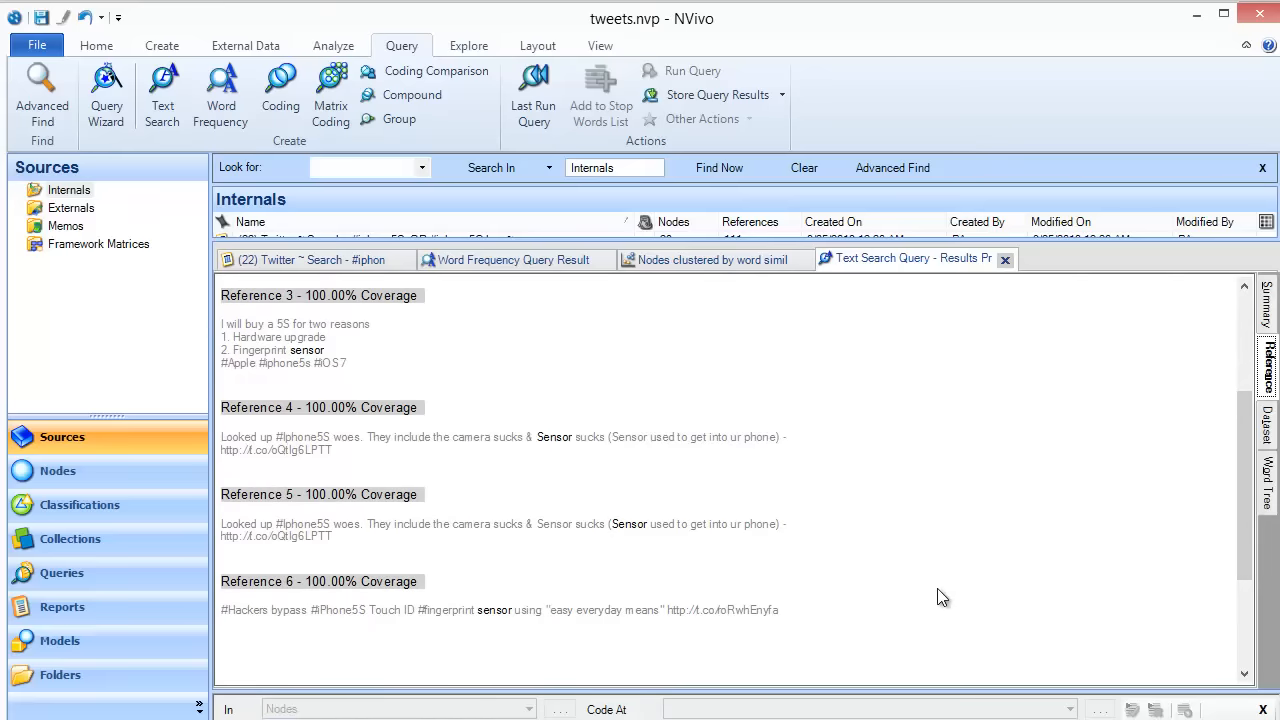
click(1268, 490)
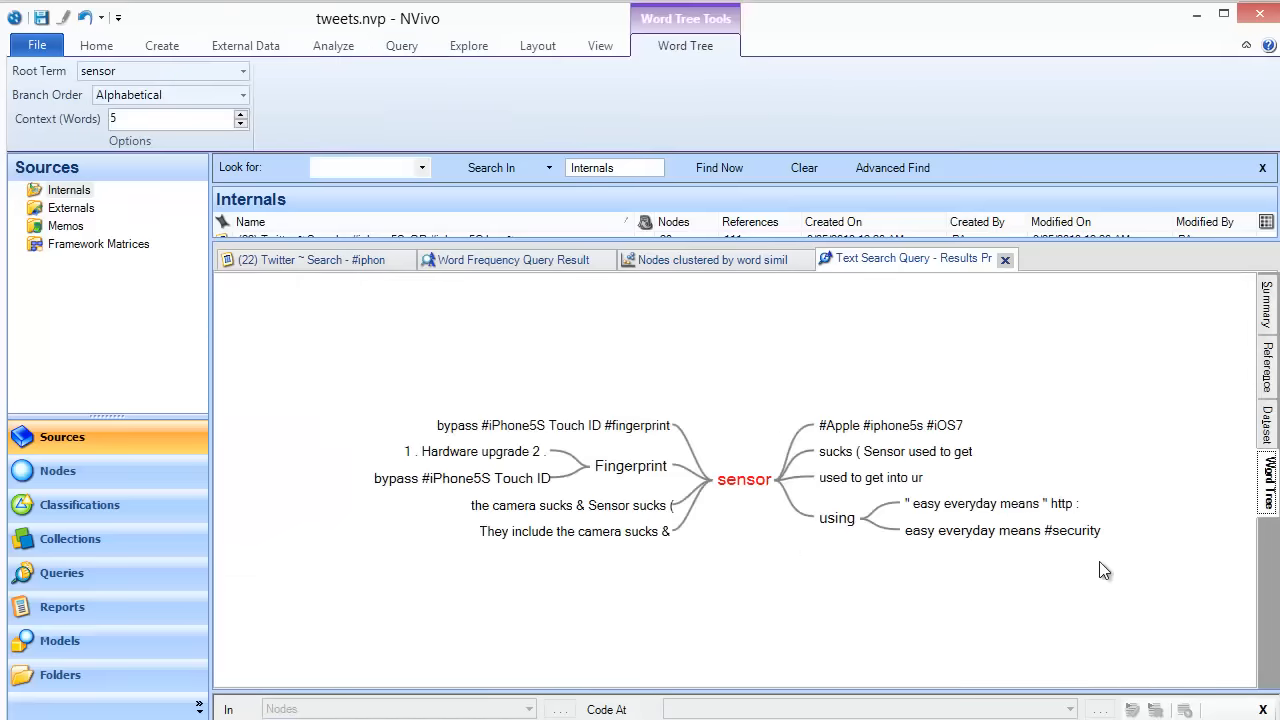
Step: Change the last text search query's term back to "iphone" and run it
click(400, 46)
click(534, 100)
text(iphone)
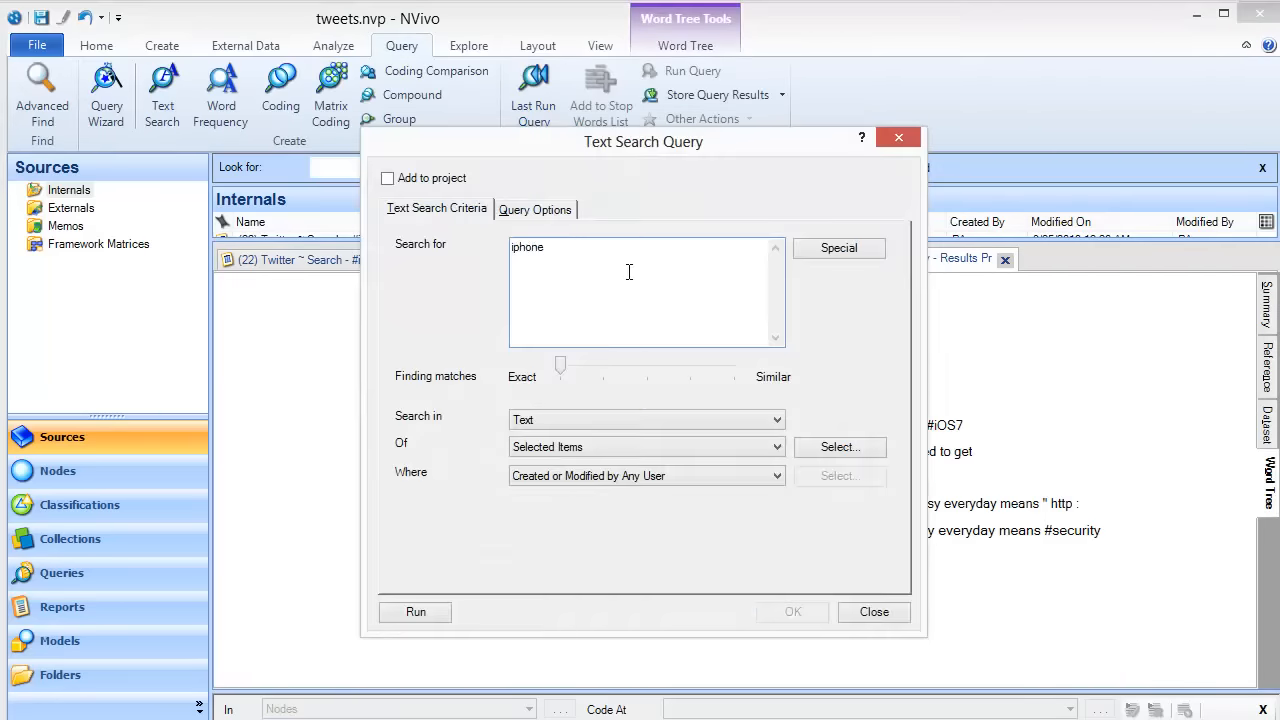
click(422, 612)
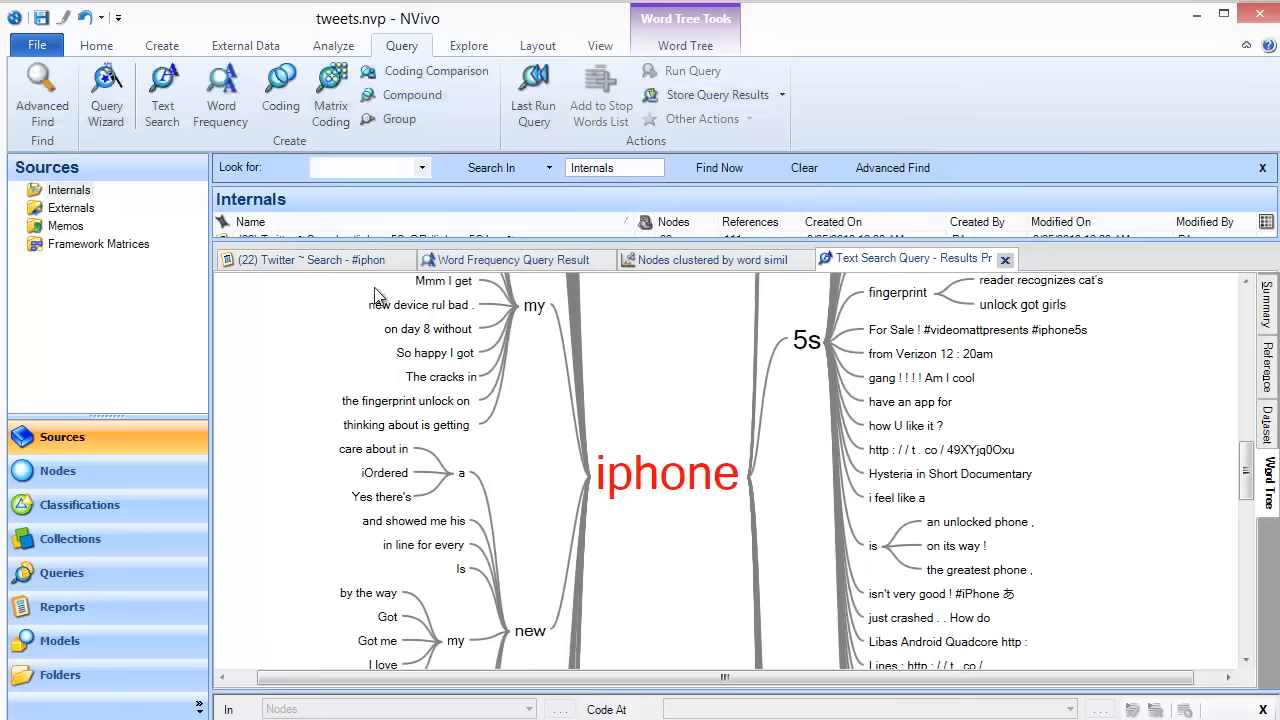
Step: Increase the context shown in the "iphone" word tree to 15 words
click(685, 45)
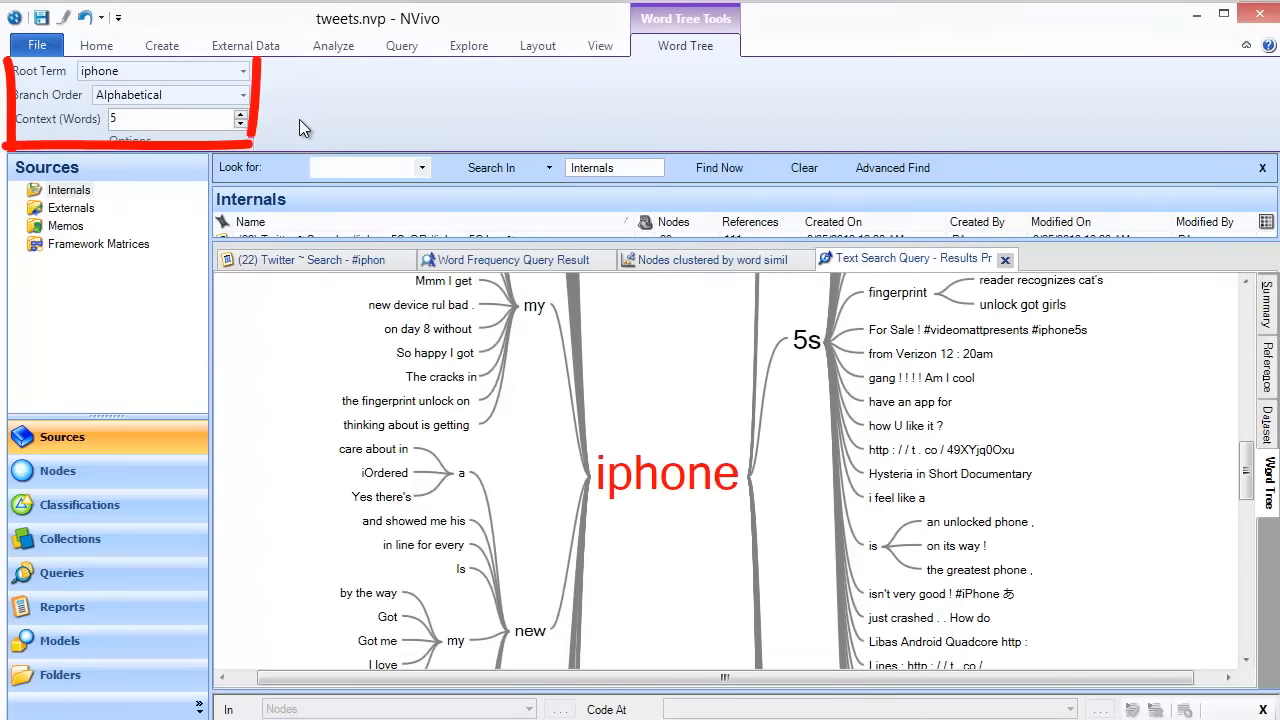
click(240, 114)
click(240, 114)
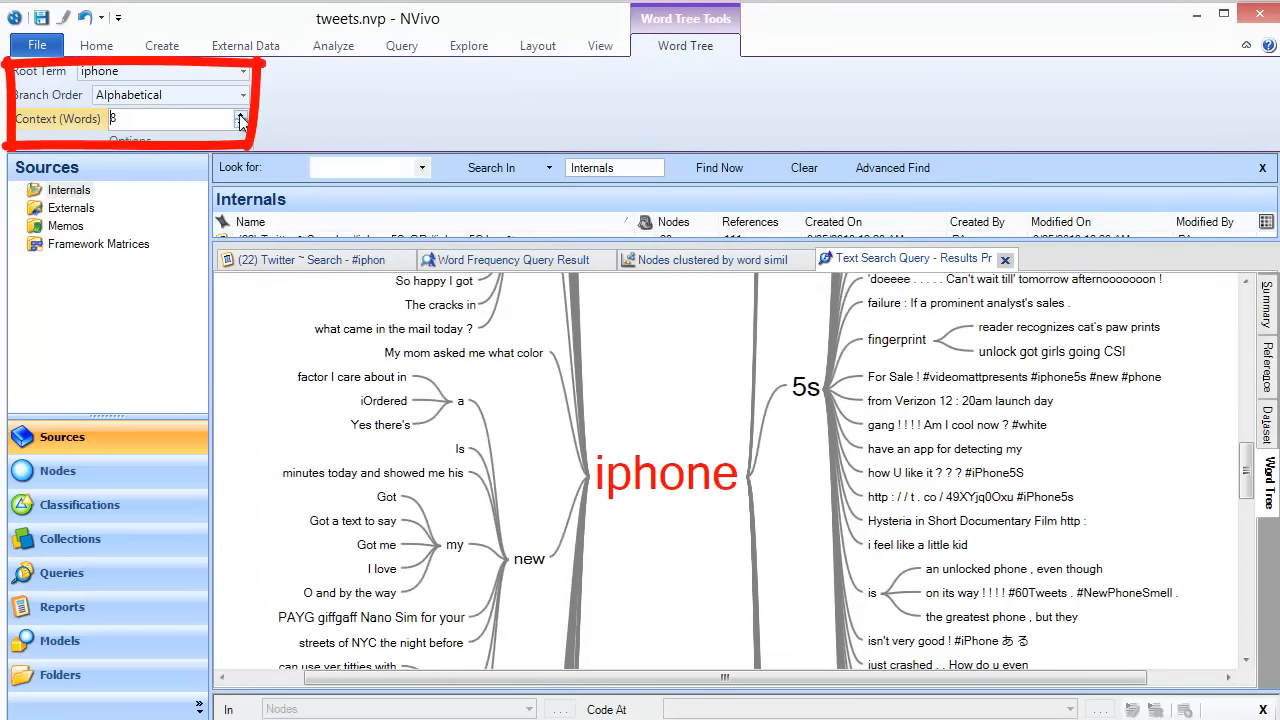
click(240, 114)
click(240, 114)
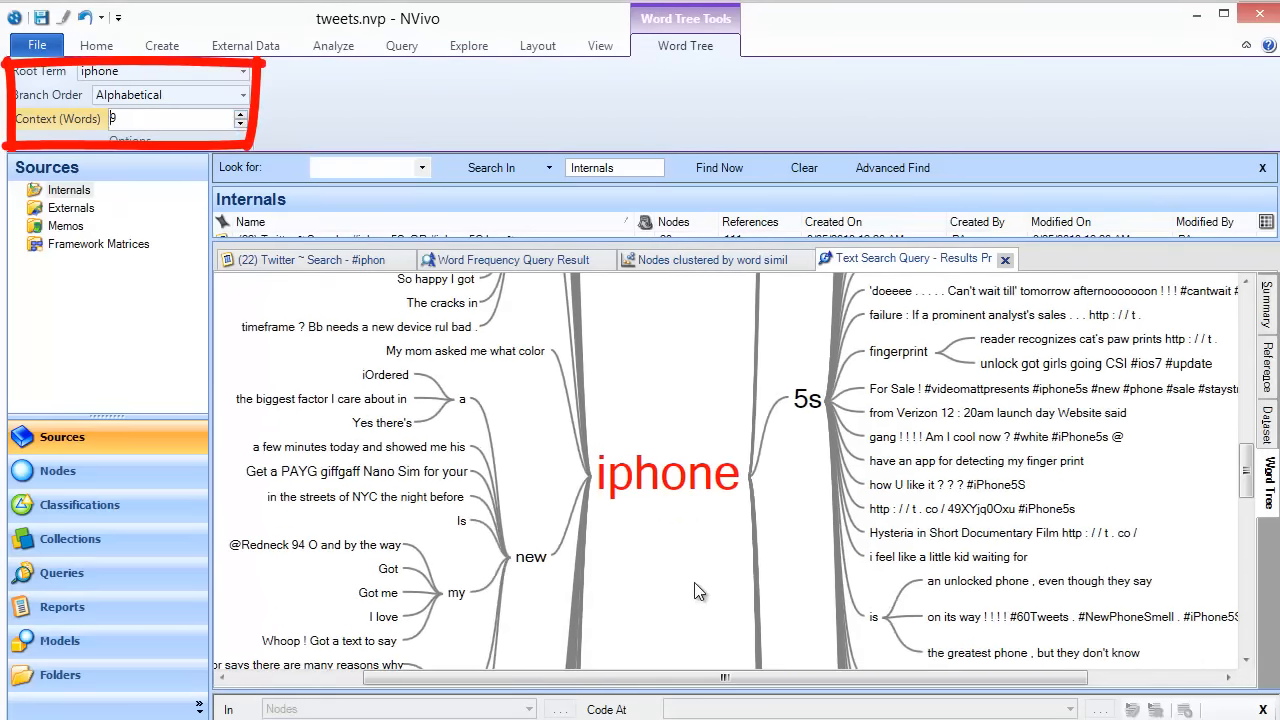
click(240, 114)
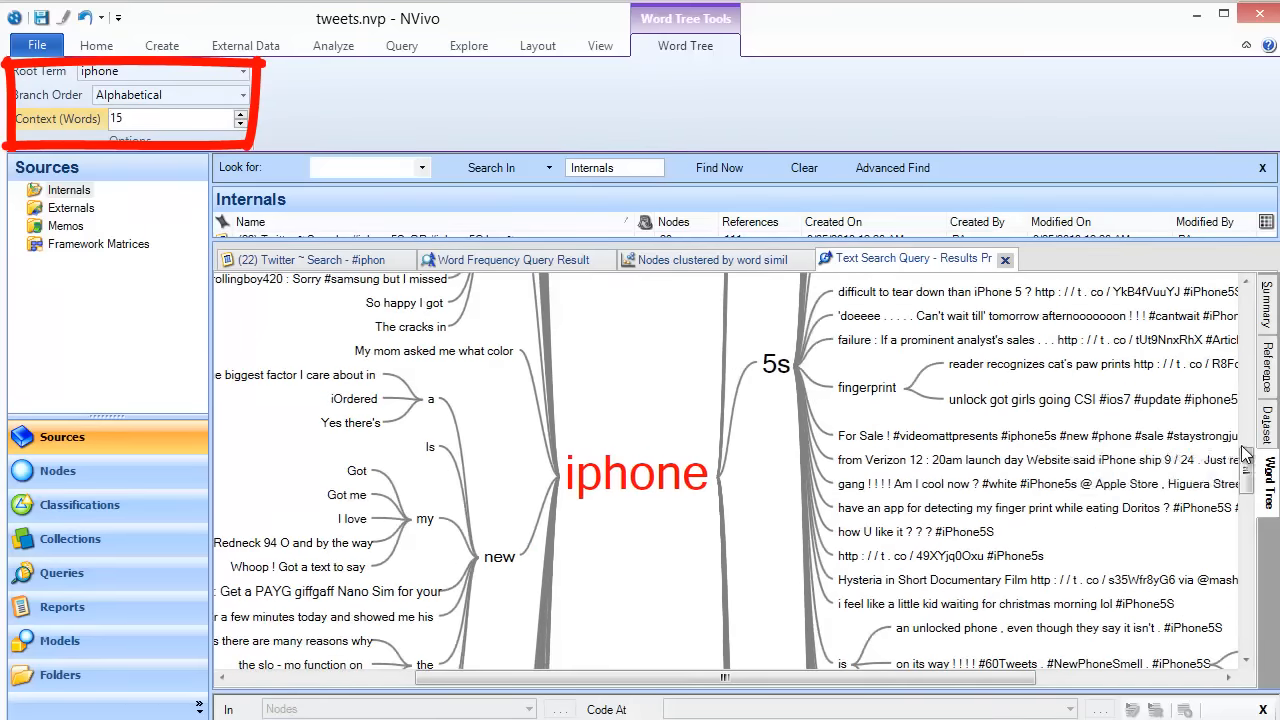
click(240, 114)
click(240, 114)
click(240, 114)
Step: Reduce the word tree's context to 8 words
click(240, 124)
click(240, 124)
click(240, 124)
click(240, 124)
click(240, 124)
click(240, 124)
click(240, 115)
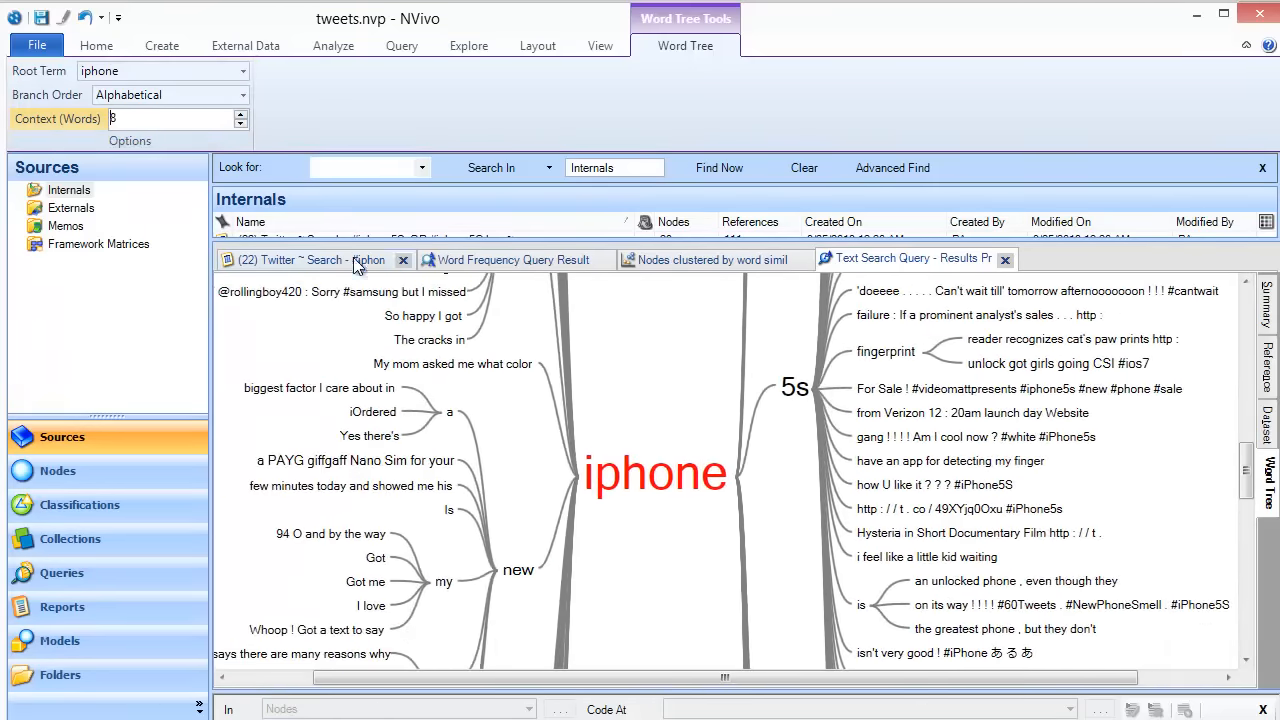